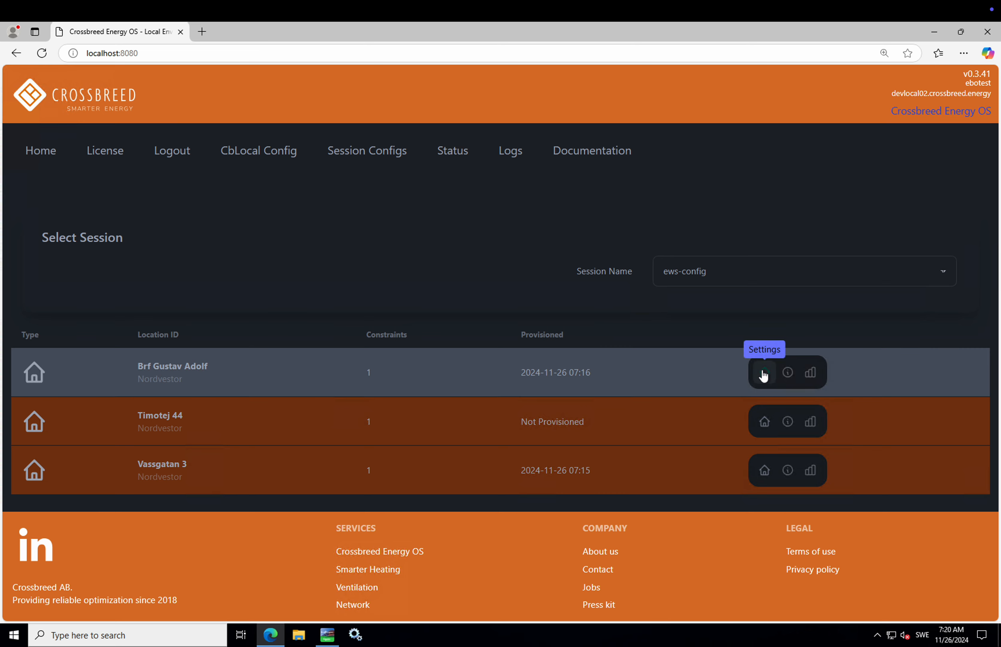
Step: Open the Brf Gustav Adolf settings page from the ews-config status list
{"action": "left_click", "coordinate": [764, 373]}
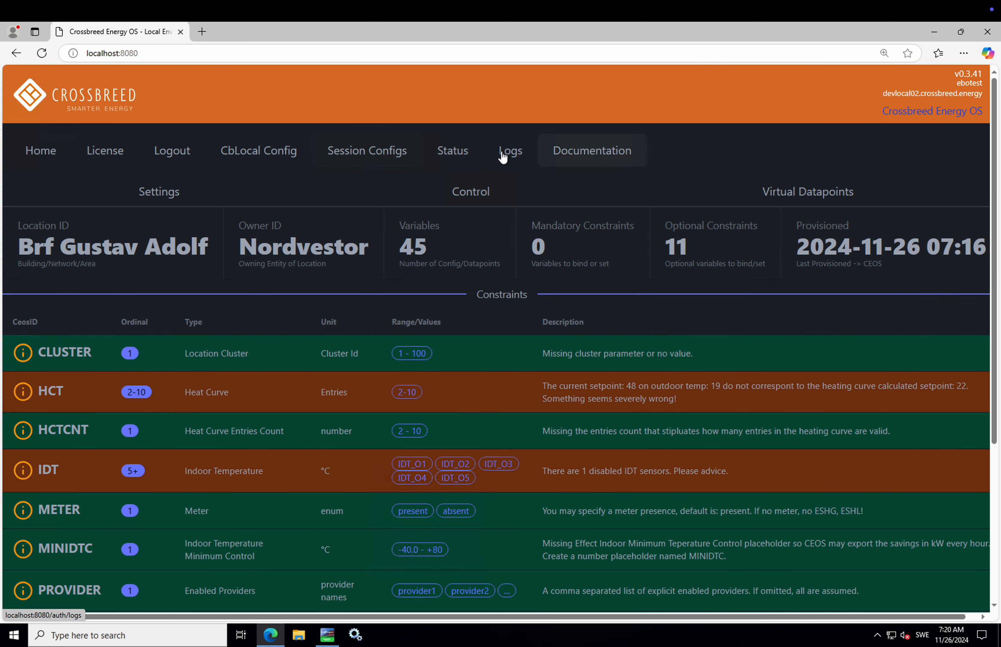
Step: Return to the ews-config Status overview of all three locations
{"action": "left_click", "coordinate": [456, 152]}
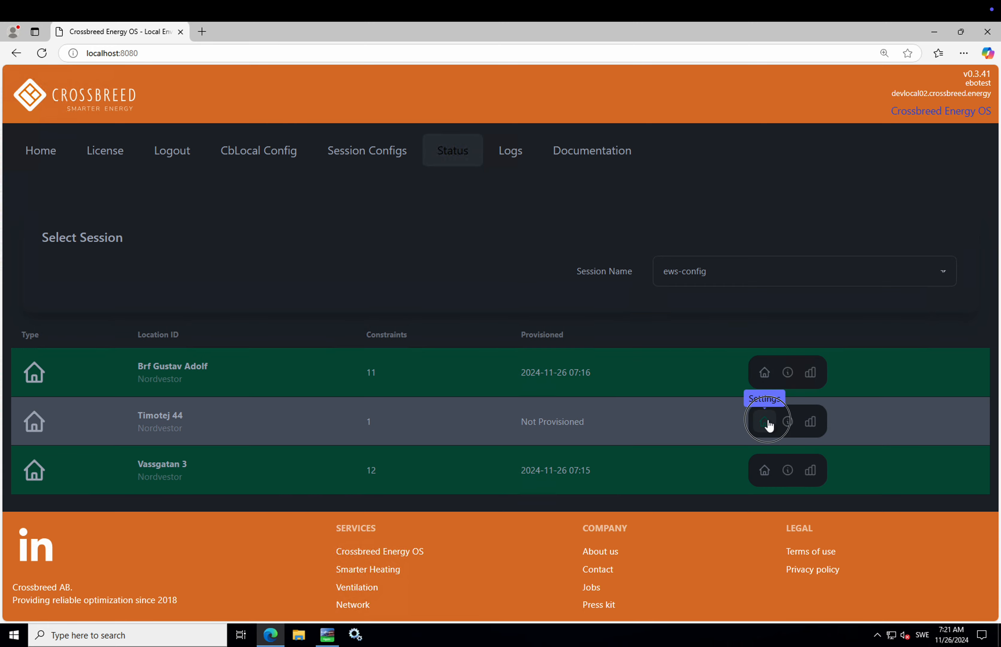
{"action": "left_click", "coordinate": [767, 422]}
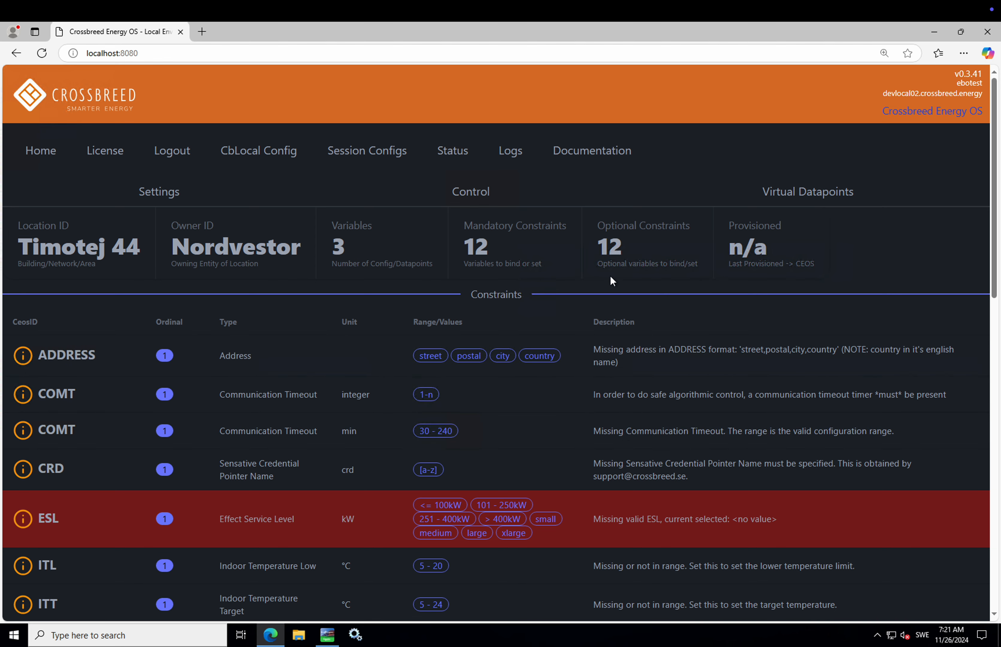
{"action": "scroll", "coordinate": [608, 270], "scroll_direction": "down", "scroll_amount": 5}
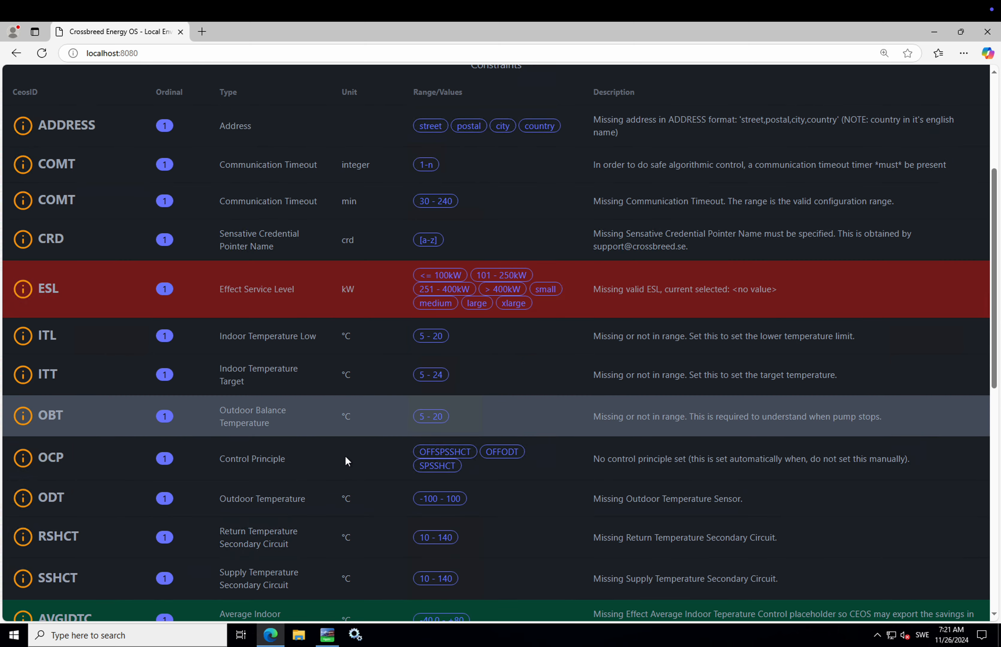
{"action": "scroll", "coordinate": [346, 461], "scroll_direction": "down", "scroll_amount": 9}
{"action": "scroll", "coordinate": [346, 459], "scroll_direction": "down", "scroll_amount": 2}
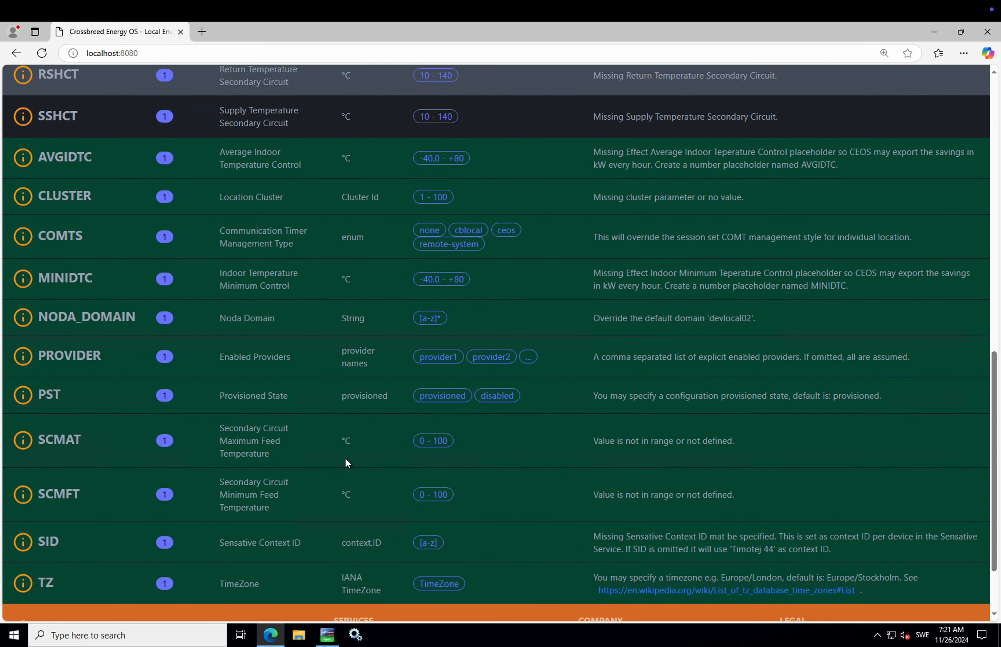
{"action": "scroll", "coordinate": [346, 460], "scroll_direction": "up", "scroll_amount": 9}
{"action": "scroll", "coordinate": [346, 460], "scroll_direction": "up", "scroll_amount": 2}
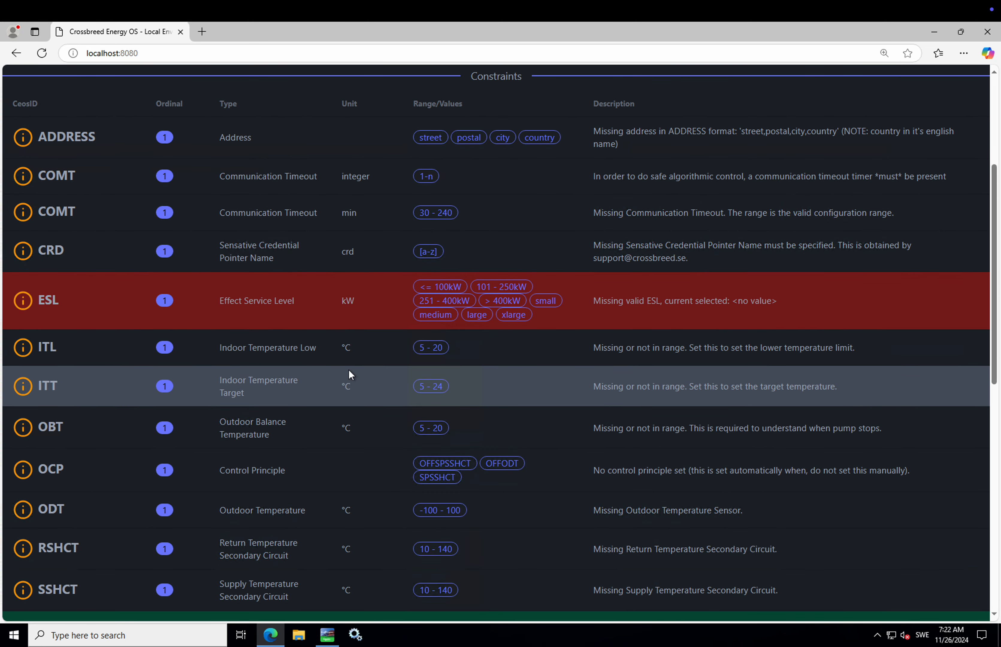
{"action": "scroll", "coordinate": [348, 333], "scroll_direction": "up", "scroll_amount": 5}
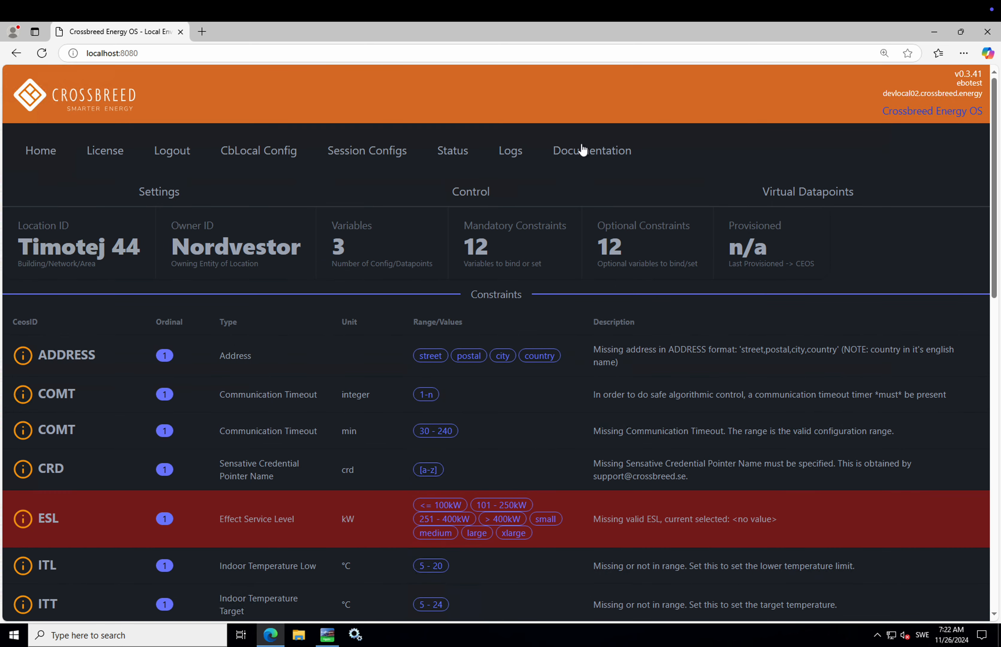
{"action": "left_click", "coordinate": [465, 150]}
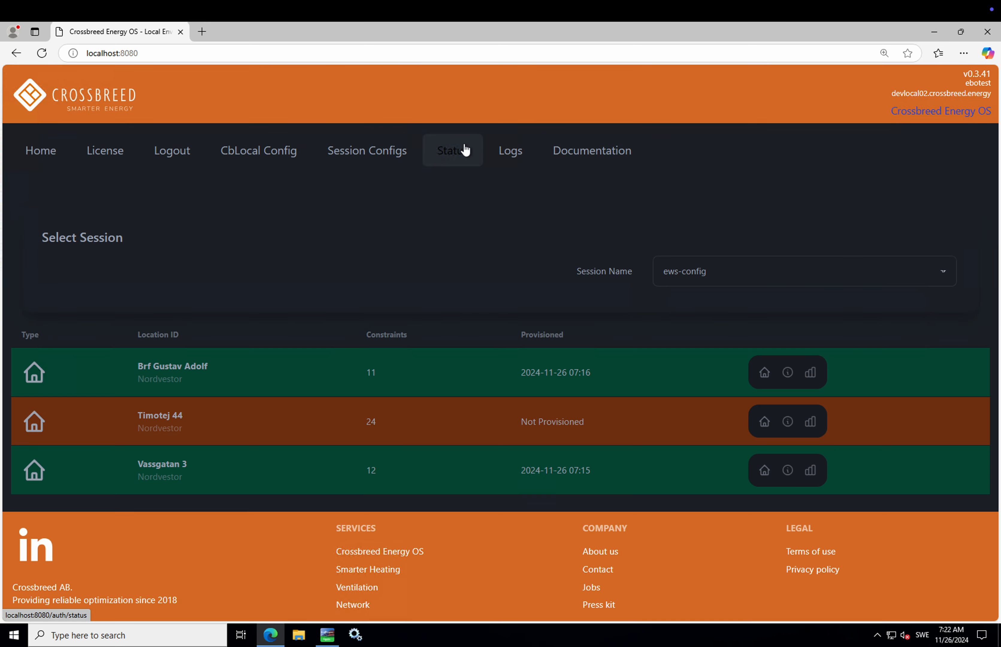
{"action": "left_click", "coordinate": [332, 638]}
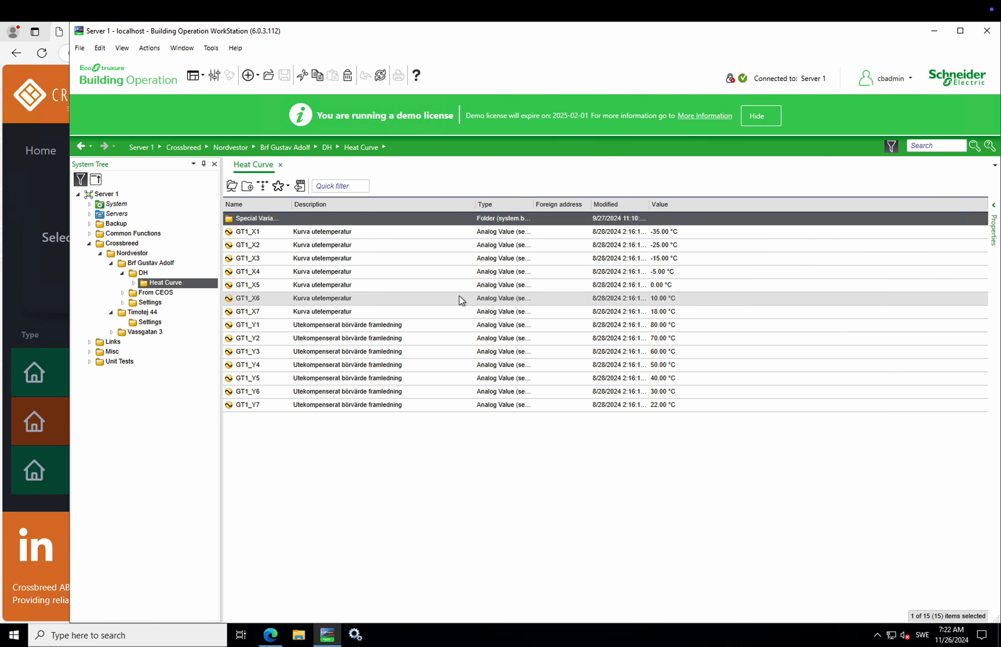
{"action": "left_click", "coordinate": [157, 322]}
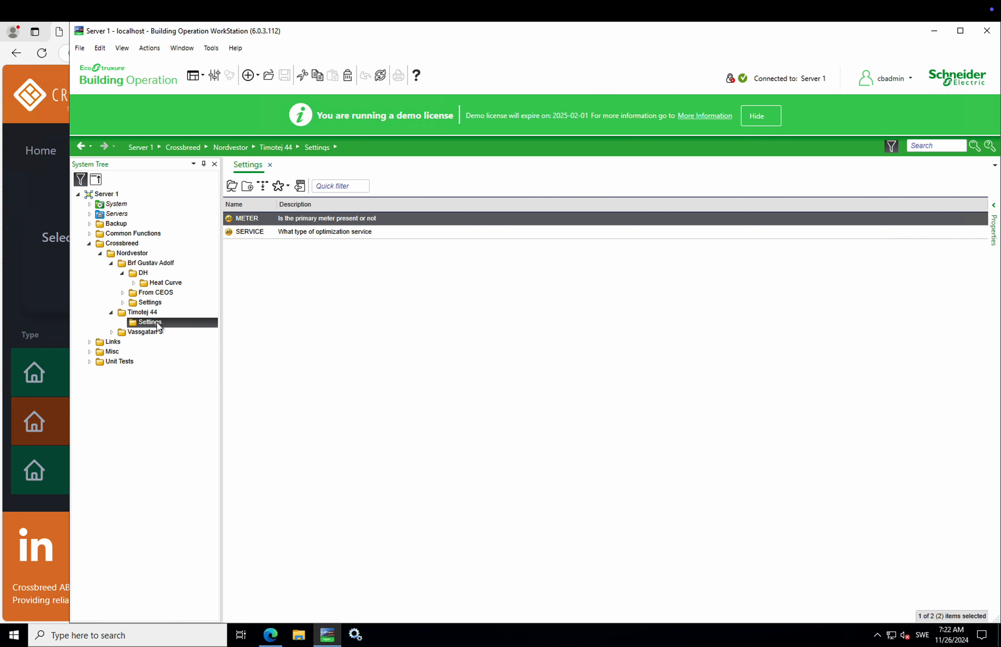
{"action": "right_click", "coordinate": [157, 322]}
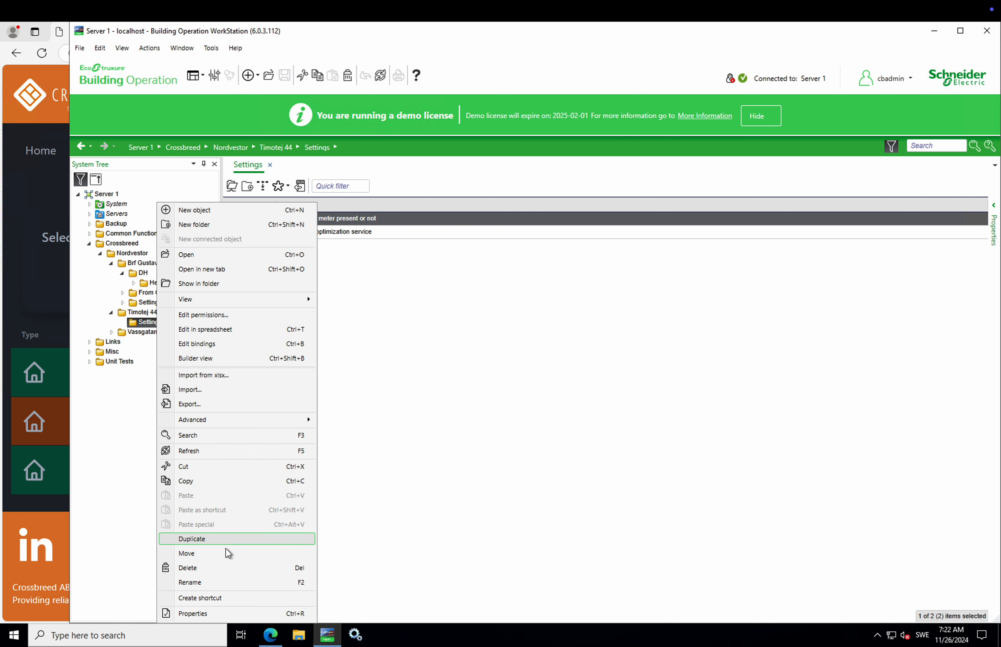
{"action": "left_click", "coordinate": [226, 567]}
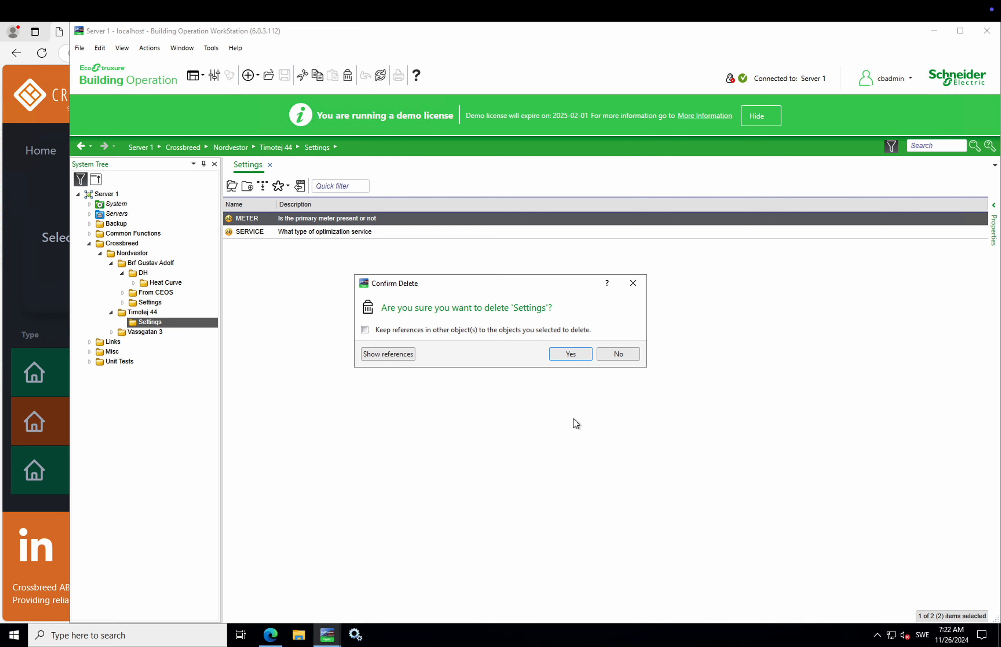
{"action": "left_click", "coordinate": [575, 357]}
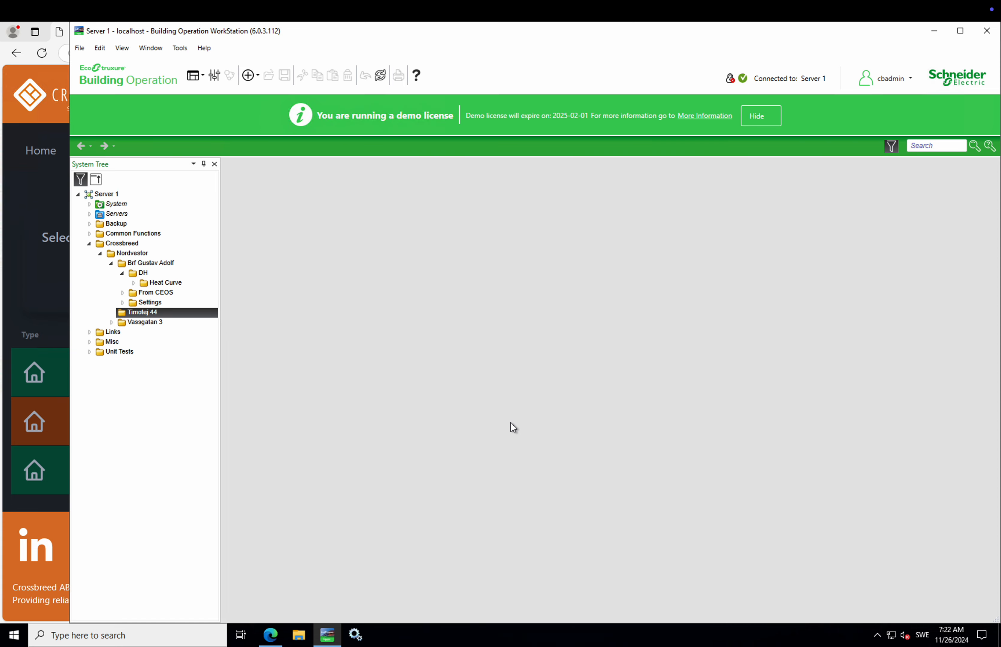
{"action": "left_click", "coordinate": [271, 635]}
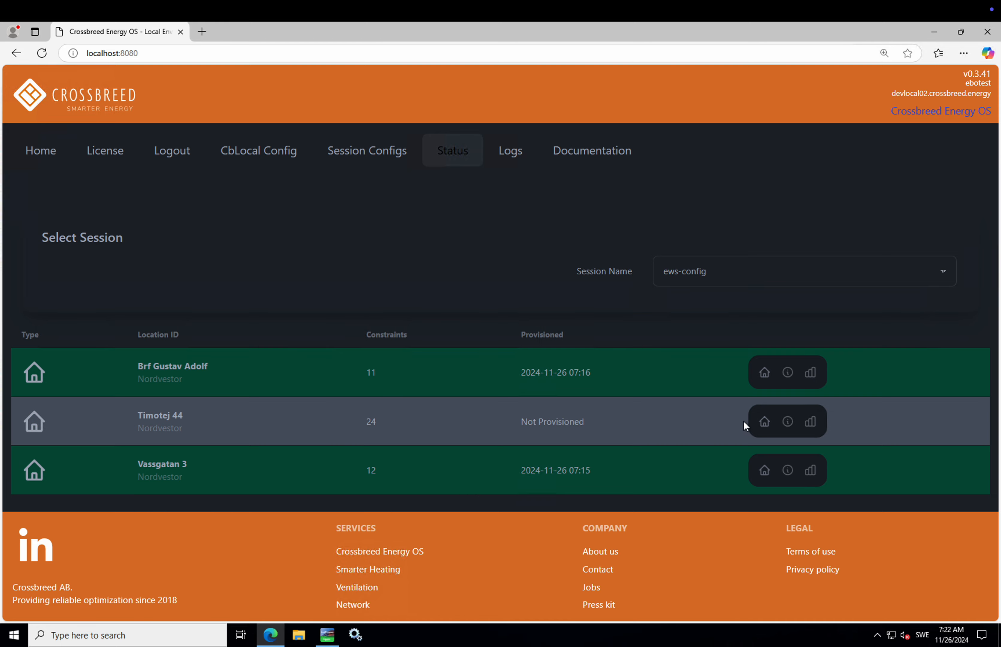
Step: Confirm Timotej 44 shows 1 variable and 3 mandatory constraints, then minimise Edge
{"action": "left_click", "coordinate": [764, 421]}
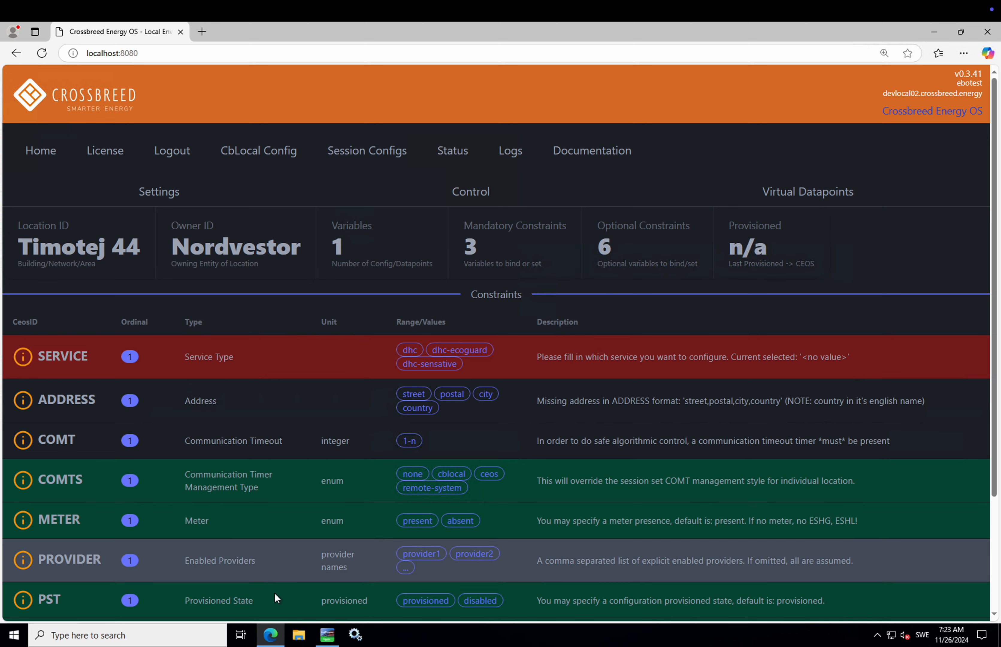
{"action": "left_click", "coordinate": [270, 636]}
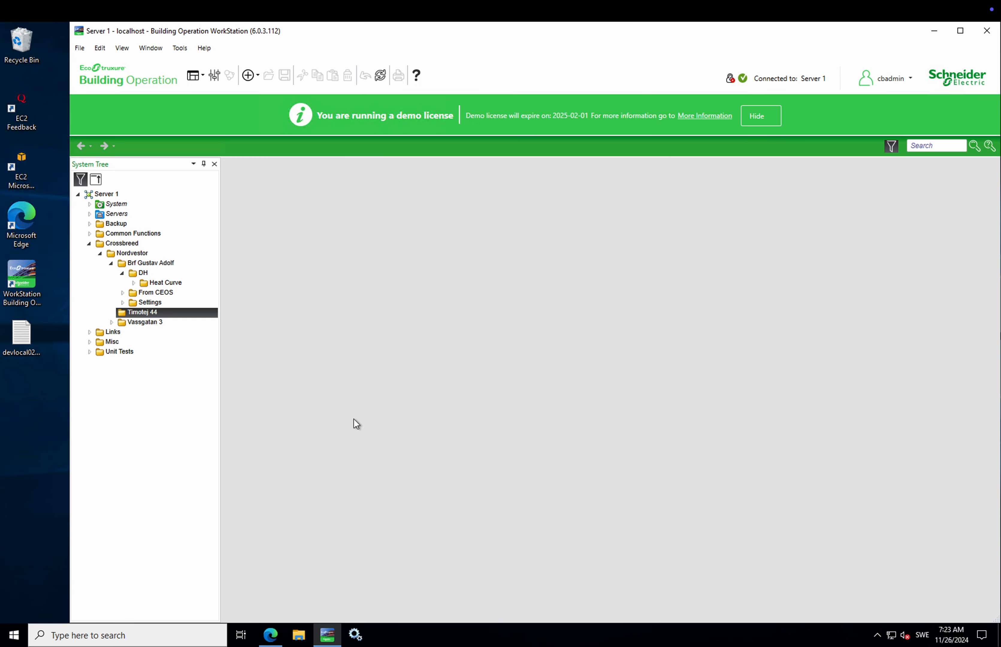
Step: Add a String Value object named SERVICE under Timotej 44 and open its value for editing
{"action": "right_click", "coordinate": [153, 311]}
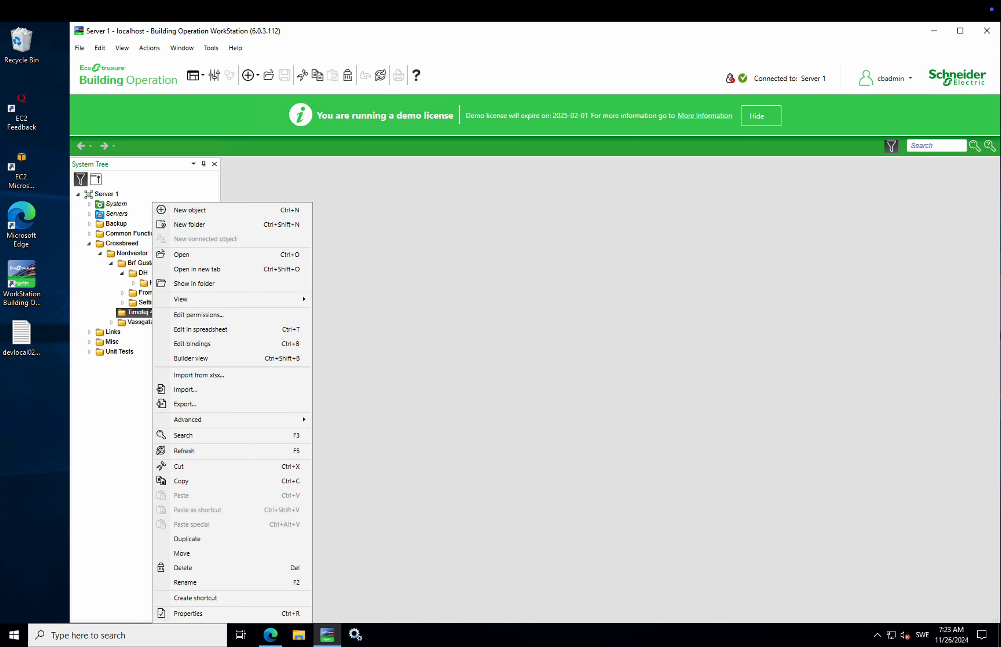
{"action": "left_click", "coordinate": [225, 209]}
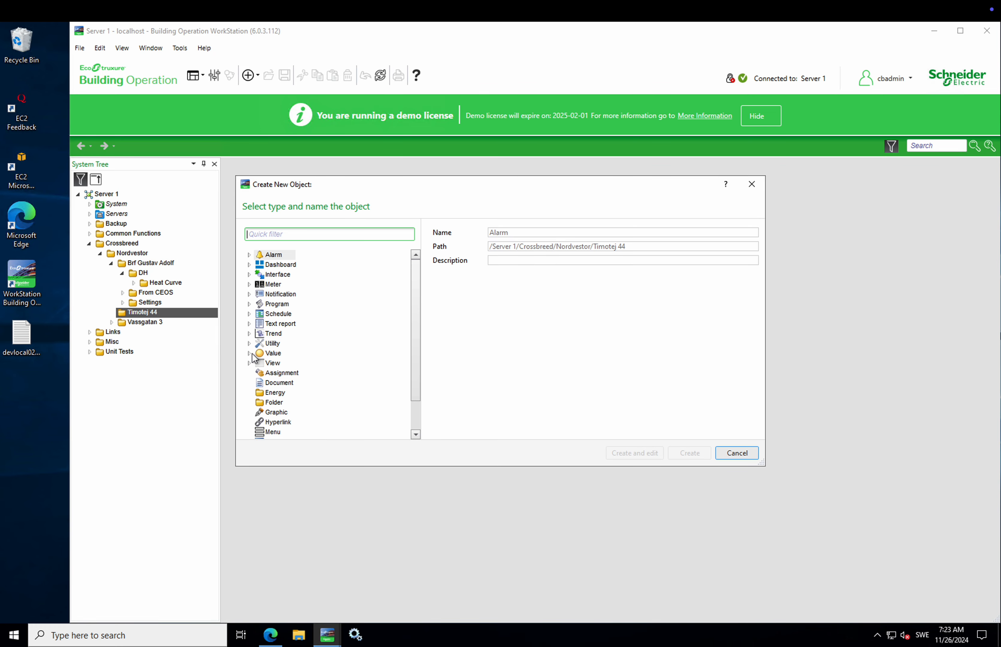
{"action": "left_click", "coordinate": [252, 353]}
{"action": "left_click", "coordinate": [294, 392]}
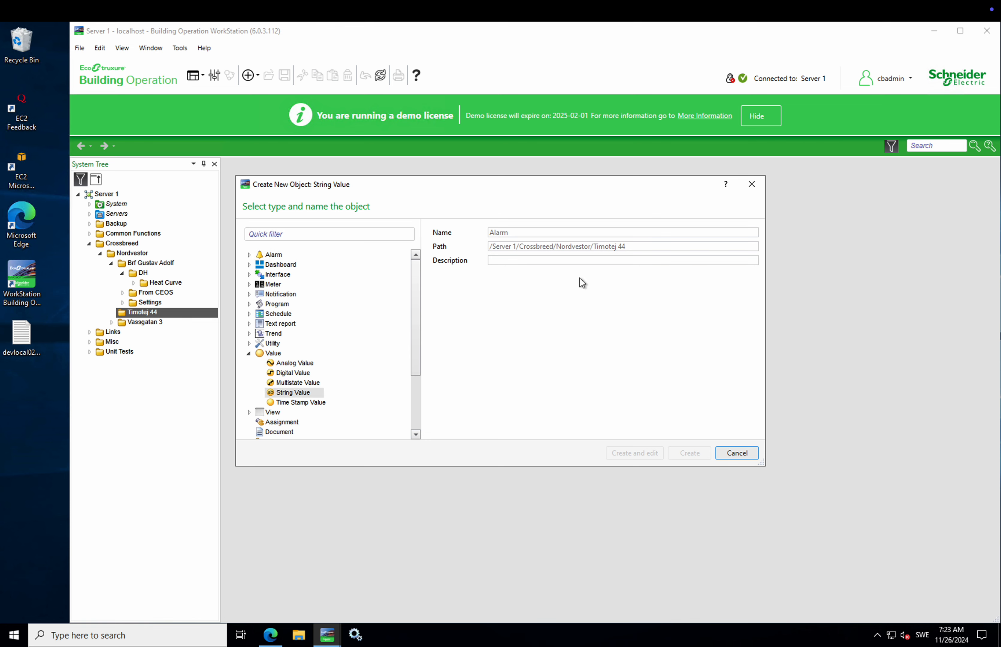
{"action": "type", "text": "SERVICE"}
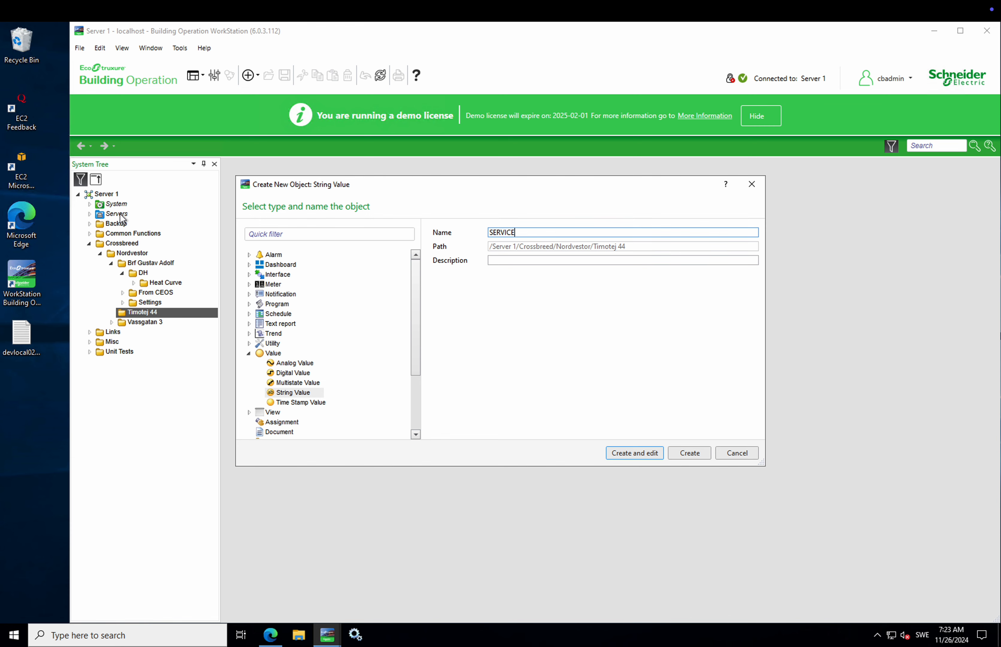
{"action": "left_click", "coordinate": [644, 453]}
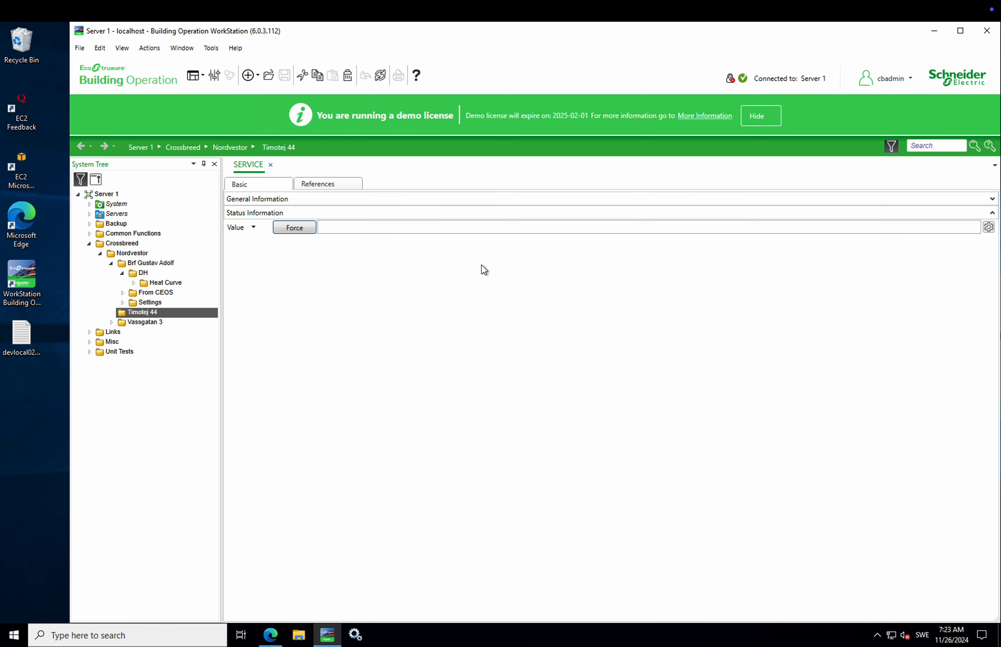
{"action": "left_click", "coordinate": [407, 227]}
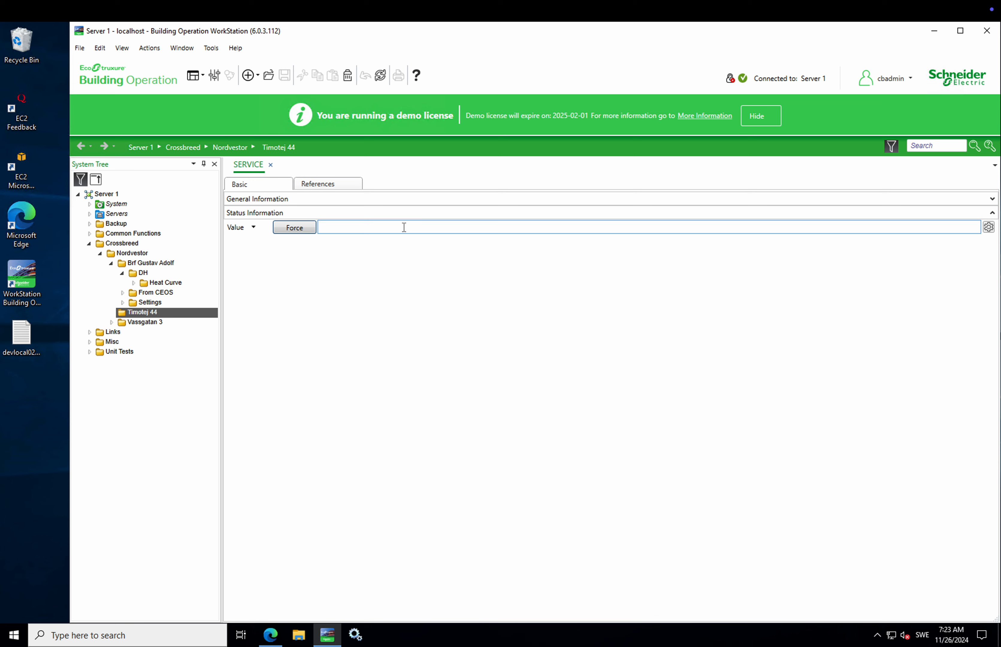
Step: Enter dhc-sensative as the SERVICE value and save it
{"action": "type", "text": "dhc"}
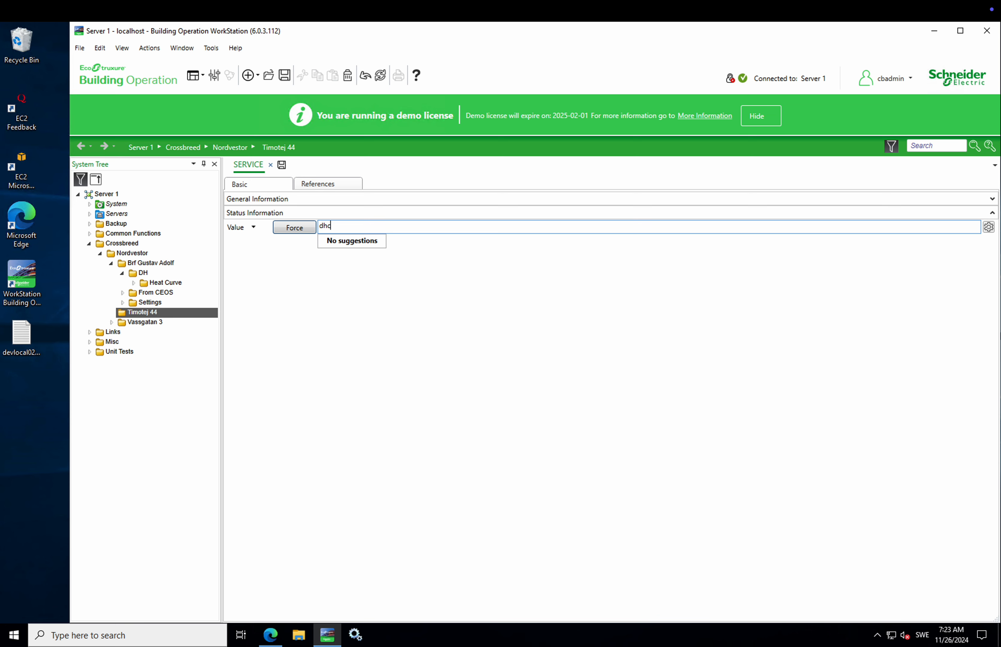
{"action": "type", "text": "-sensative"}
{"action": "left_click", "coordinate": [282, 166]}
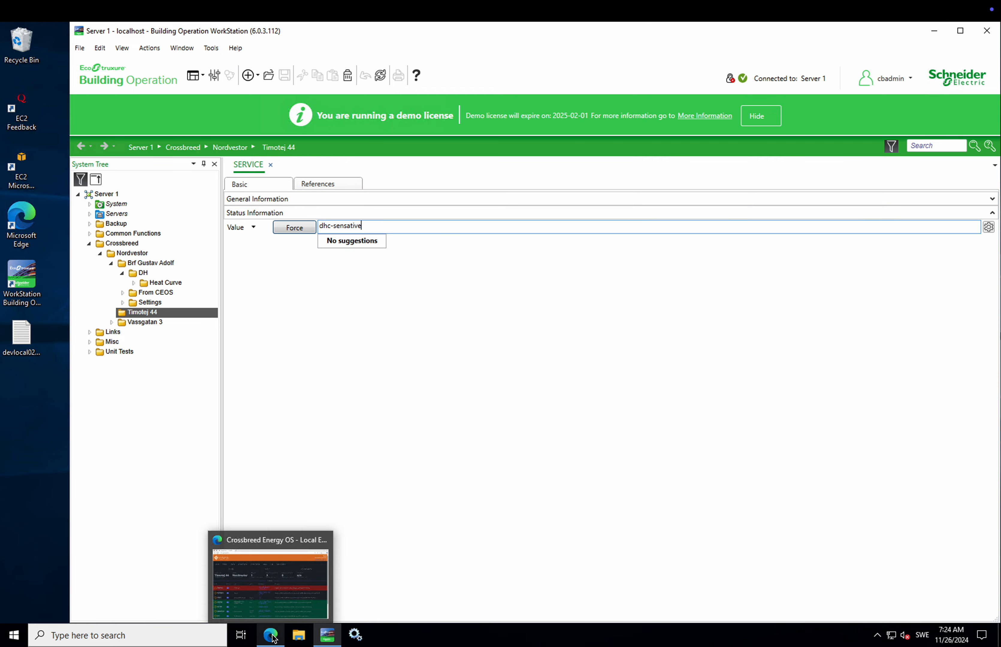
Step: Bring the Crossbreed page forward and scroll Timotej 44's 18 mandatory constraints, including AEUPS, AMFPS and HDPS
{"action": "left_click", "coordinate": [271, 576]}
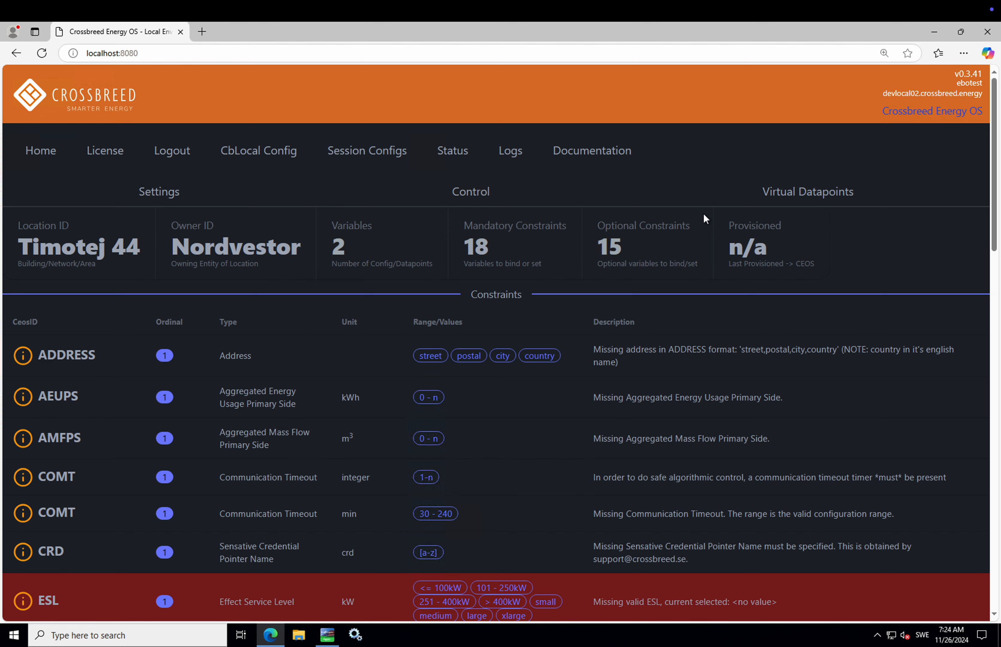
{"action": "scroll", "coordinate": [704, 213], "scroll_direction": "down", "scroll_amount": 3}
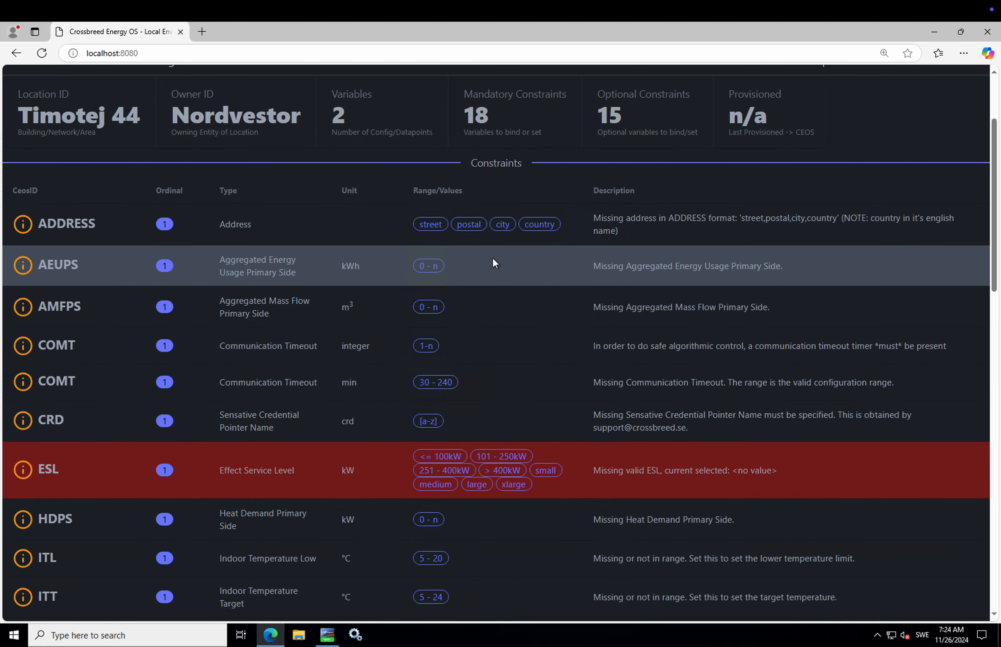
{"action": "scroll", "coordinate": [295, 371], "scroll_direction": "down", "scroll_amount": 7}
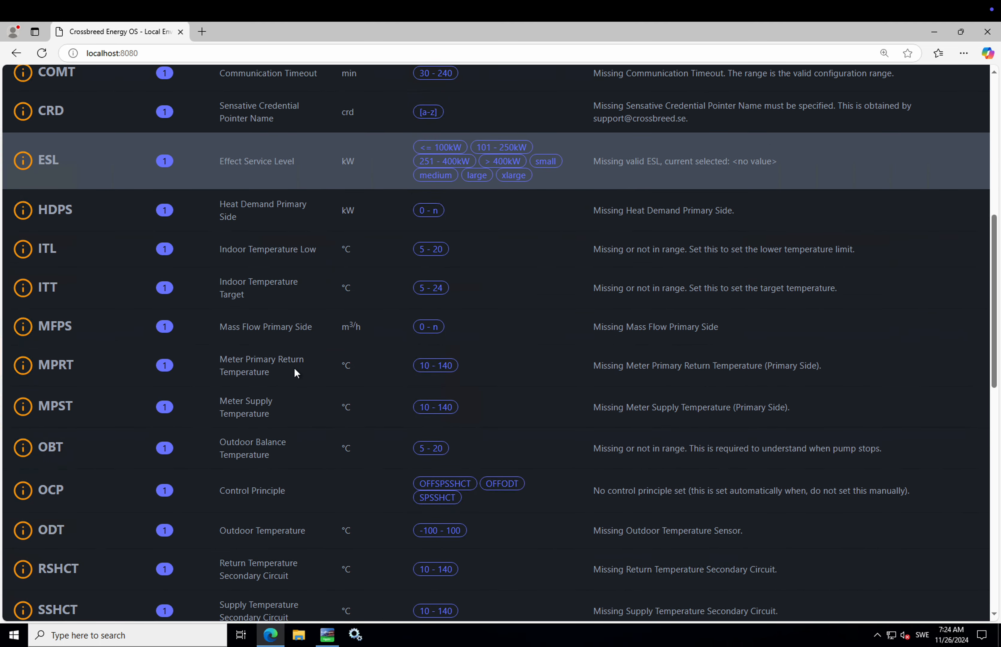
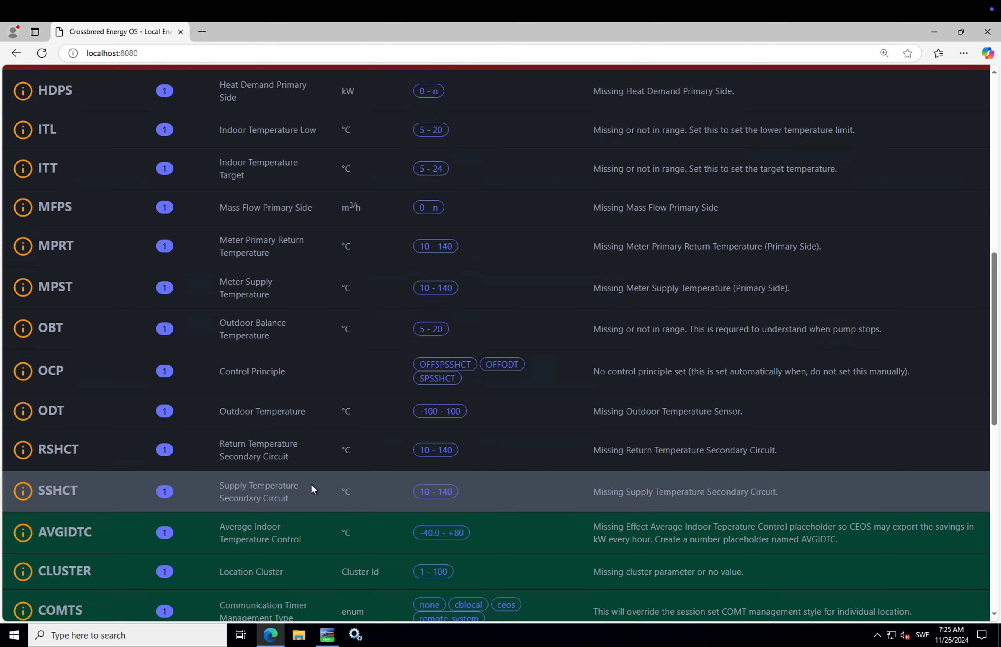
Step: Review Timotej 44's 18 mandatory constraints in Crossbreed, select ESL, then return to WorkStation
{"action": "scroll", "coordinate": [314, 443], "scroll_direction": "up", "scroll_amount": 3}
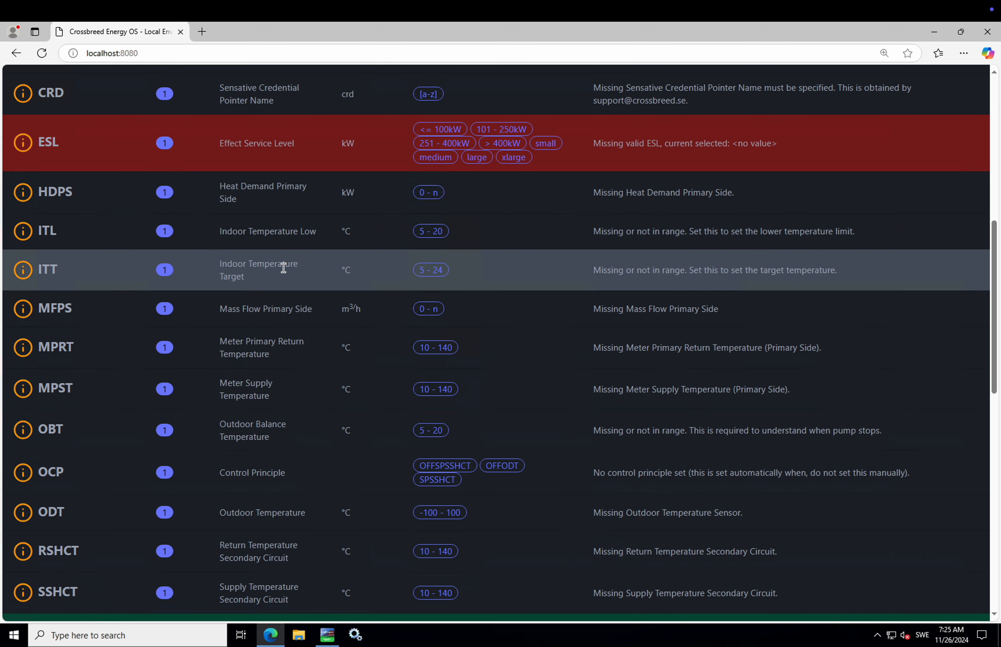
{"action": "scroll", "coordinate": [283, 268], "scroll_direction": "up", "scroll_amount": 3}
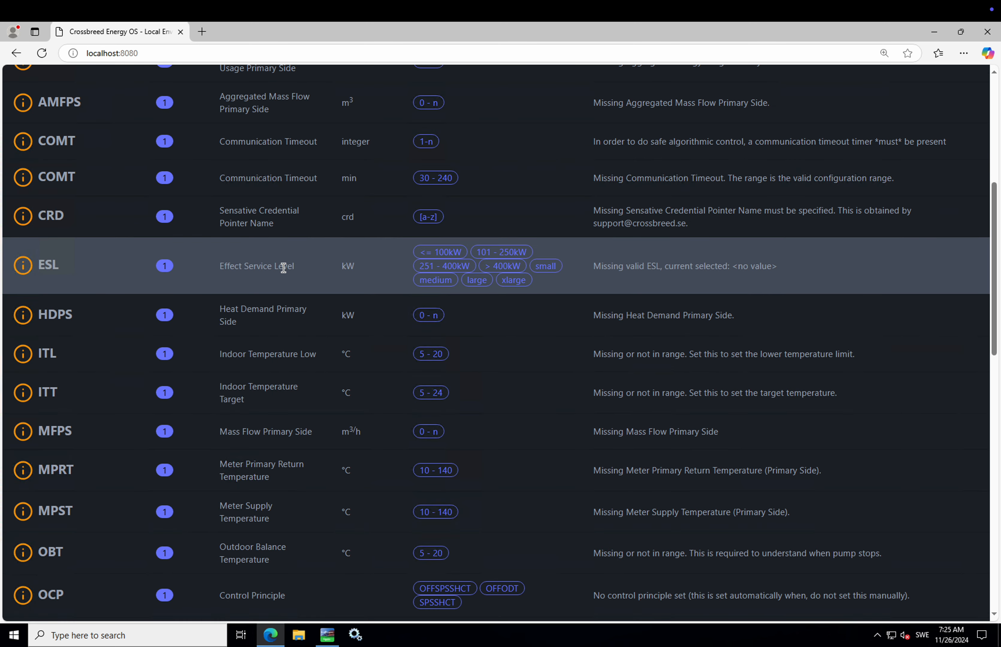
{"action": "left_click", "coordinate": [283, 268]}
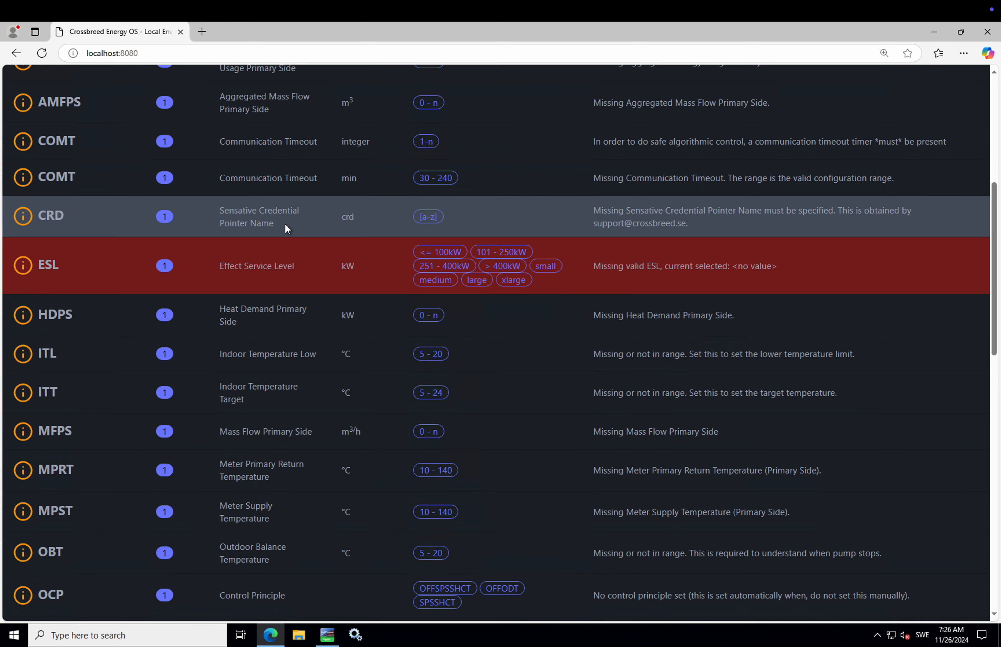
{"action": "scroll", "coordinate": [285, 224], "scroll_direction": "up", "scroll_amount": 8}
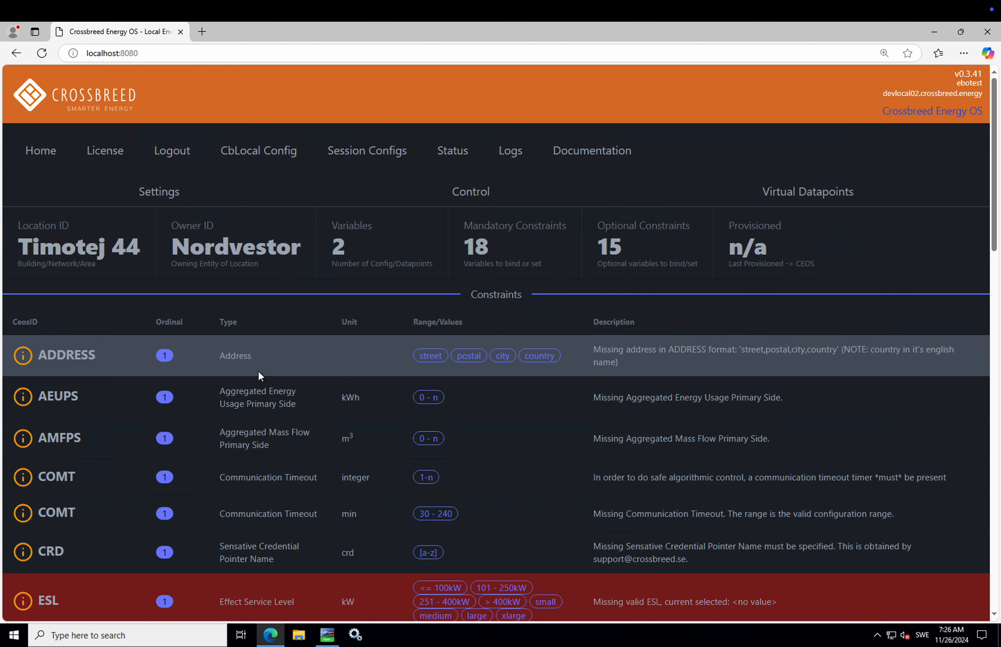
{"action": "scroll", "coordinate": [258, 370], "scroll_direction": "down", "scroll_amount": 5}
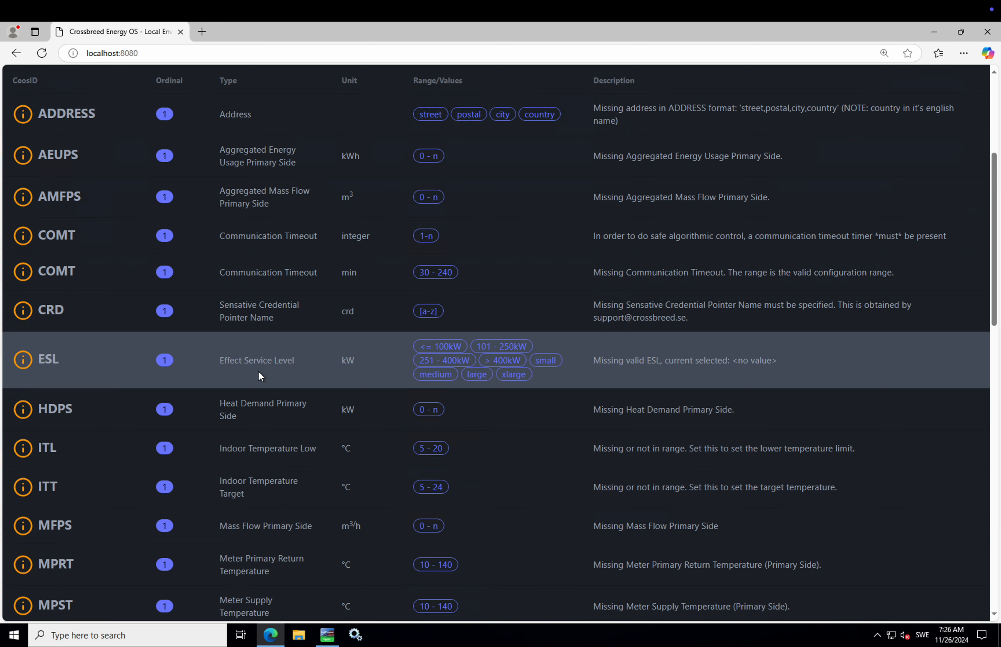
{"action": "scroll", "coordinate": [259, 371], "scroll_direction": "up", "scroll_amount": 5}
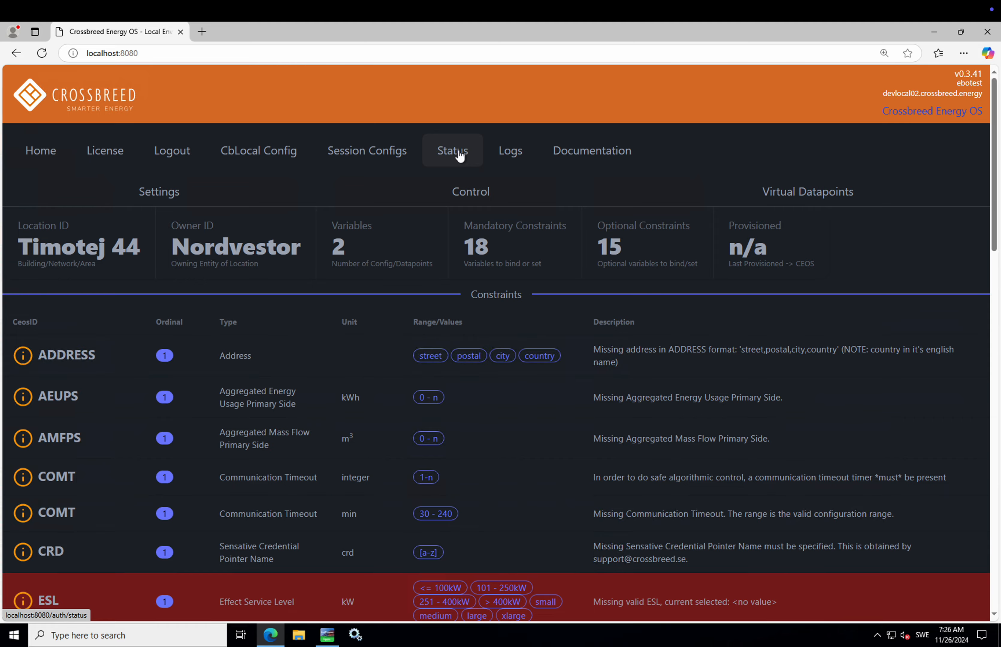
{"action": "key", "text": "ctrl+Right"}
{"action": "key", "text": "ctrl+Left"}
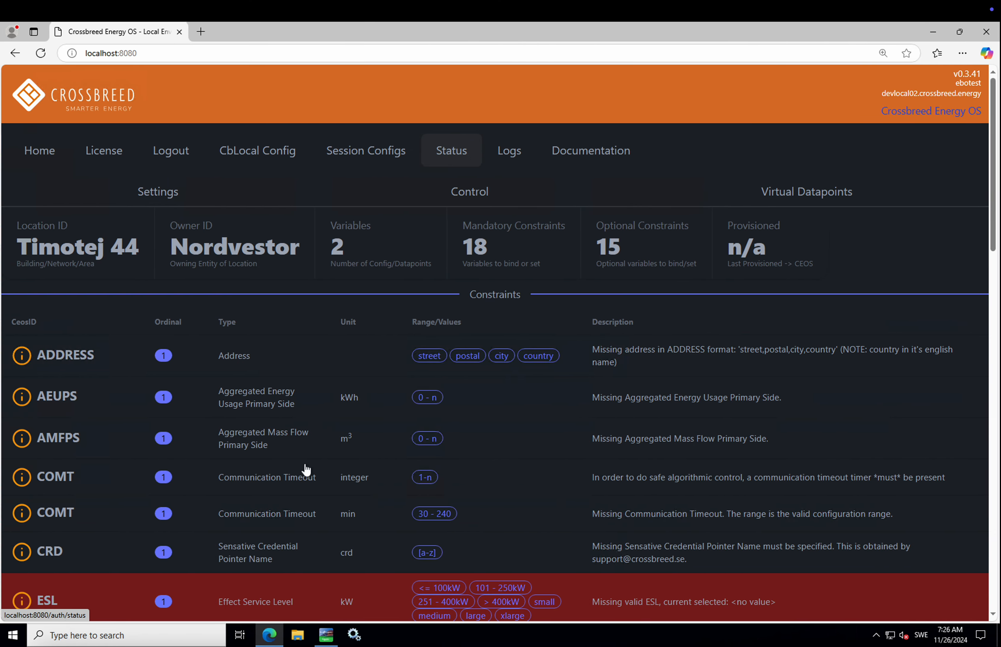
{"action": "left_click", "coordinate": [326, 635]}
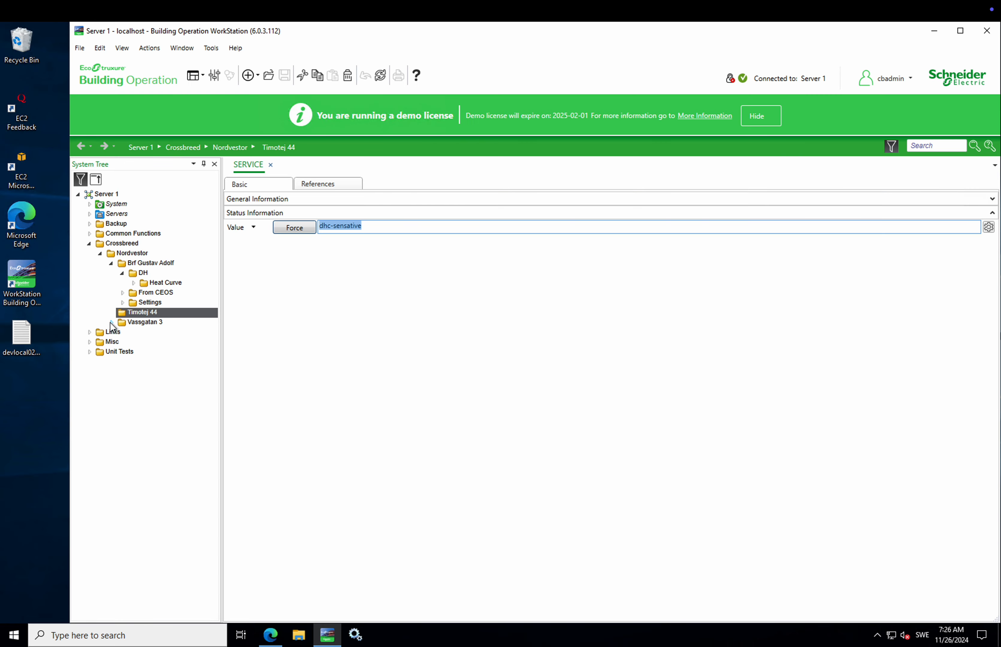
{"action": "double_click", "coordinate": [143, 323]}
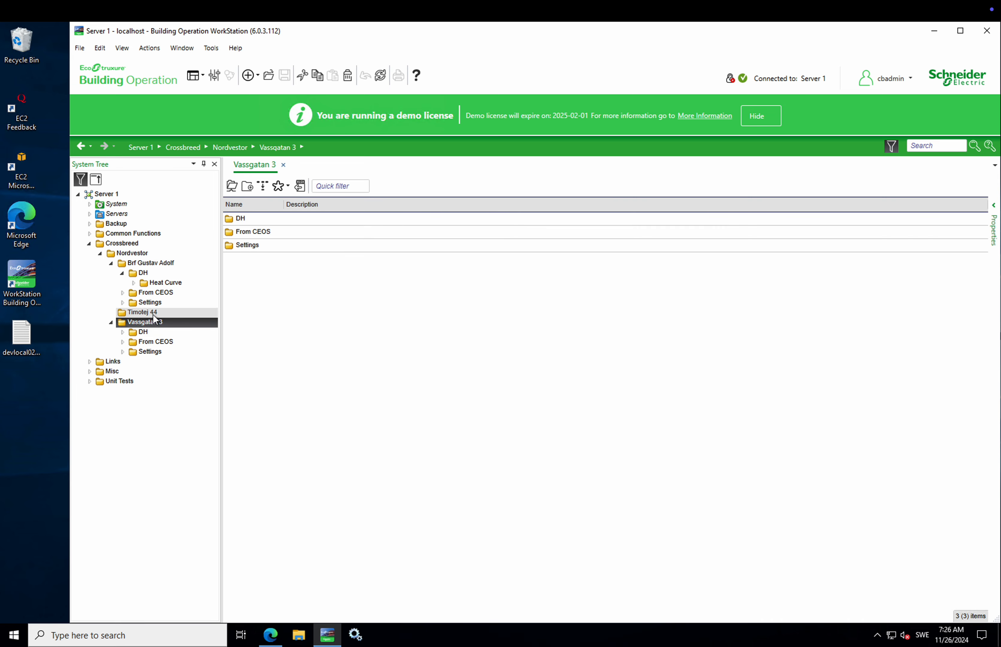
{"action": "right_click", "coordinate": [147, 321]}
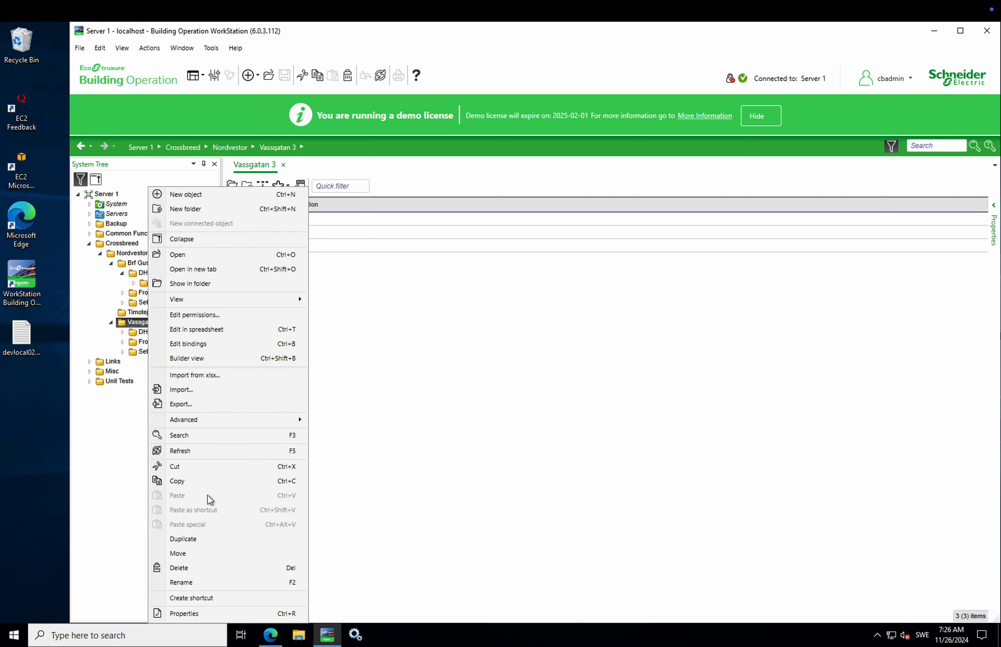
{"action": "left_click", "coordinate": [203, 482]}
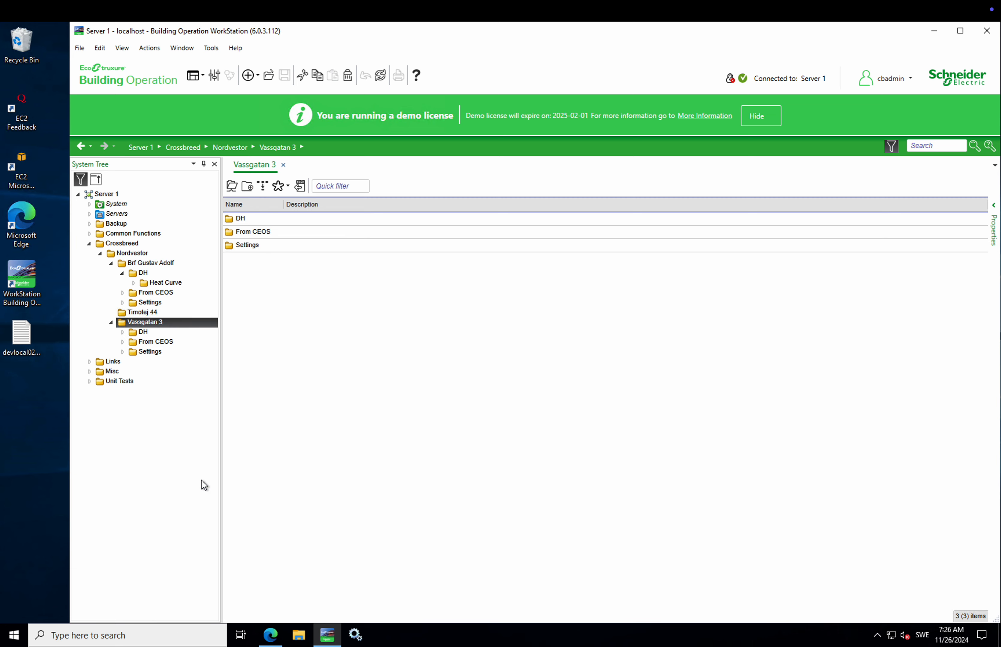
{"action": "left_click", "coordinate": [123, 371]}
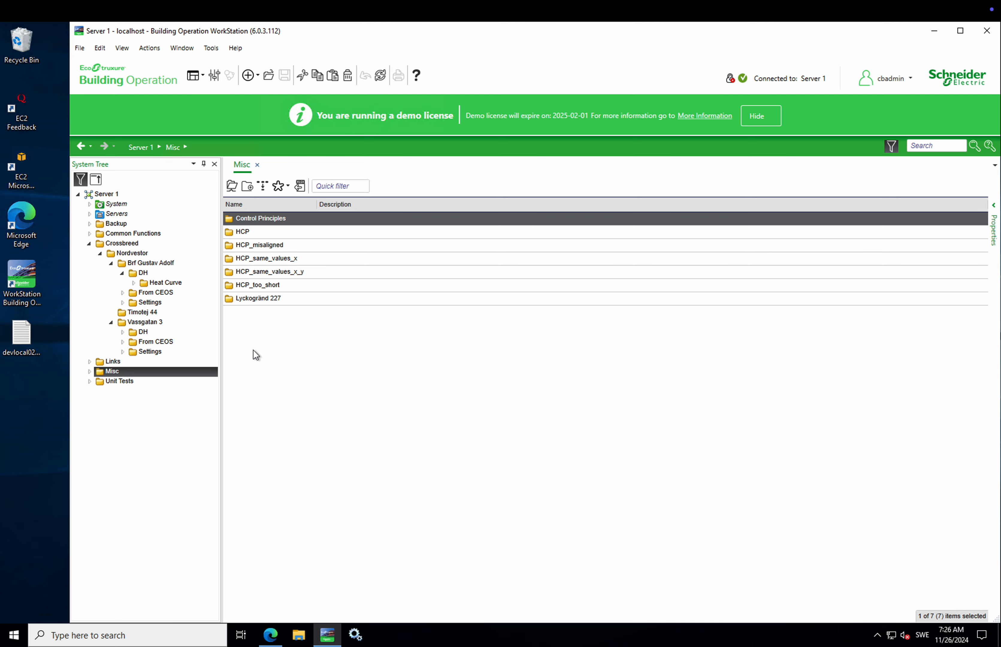
{"action": "right_click", "coordinate": [272, 370]}
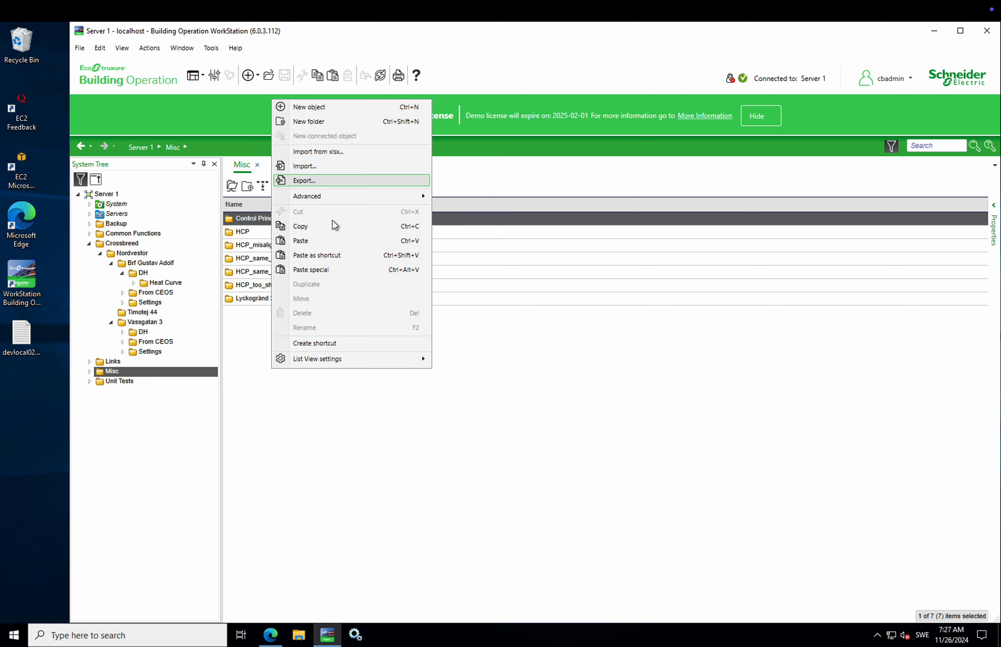
{"action": "left_click", "coordinate": [327, 239]}
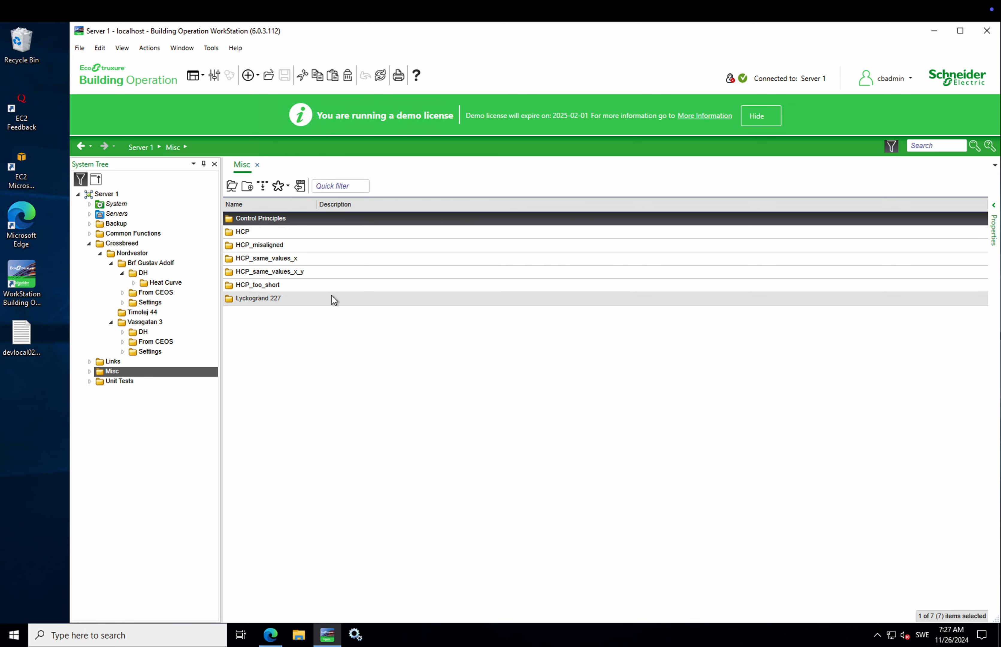
{"action": "left_click", "coordinate": [268, 312]}
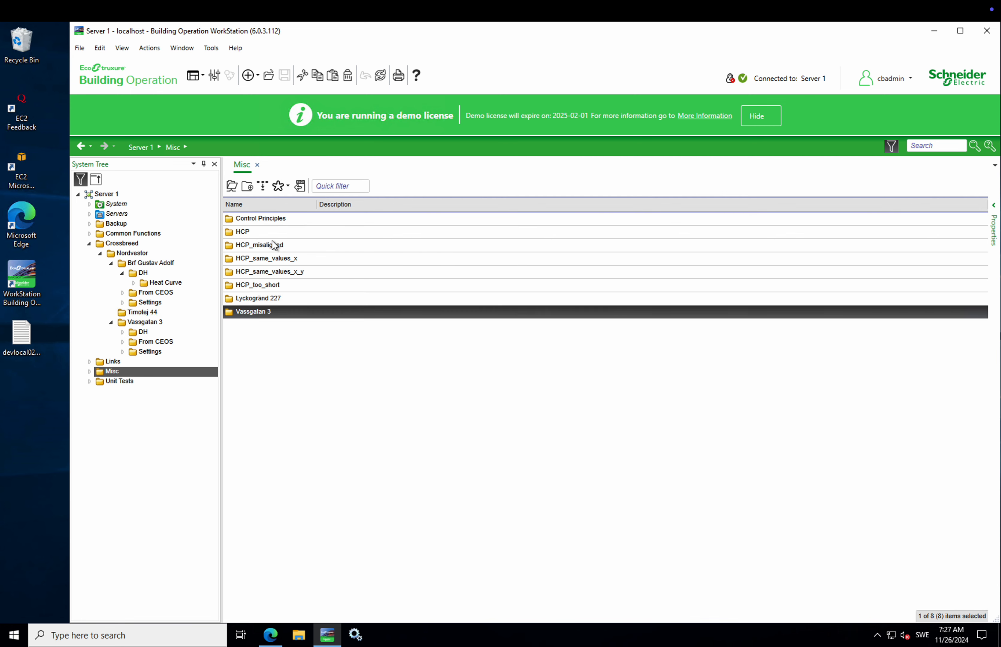
{"action": "key", "text": "Return"}
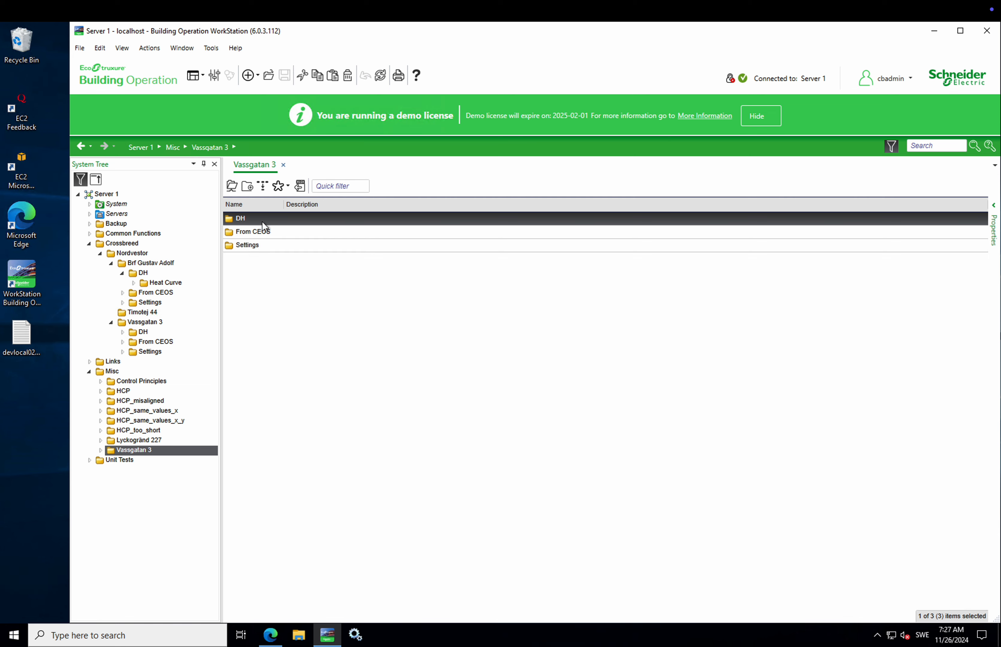
{"action": "double_click", "coordinate": [262, 222]}
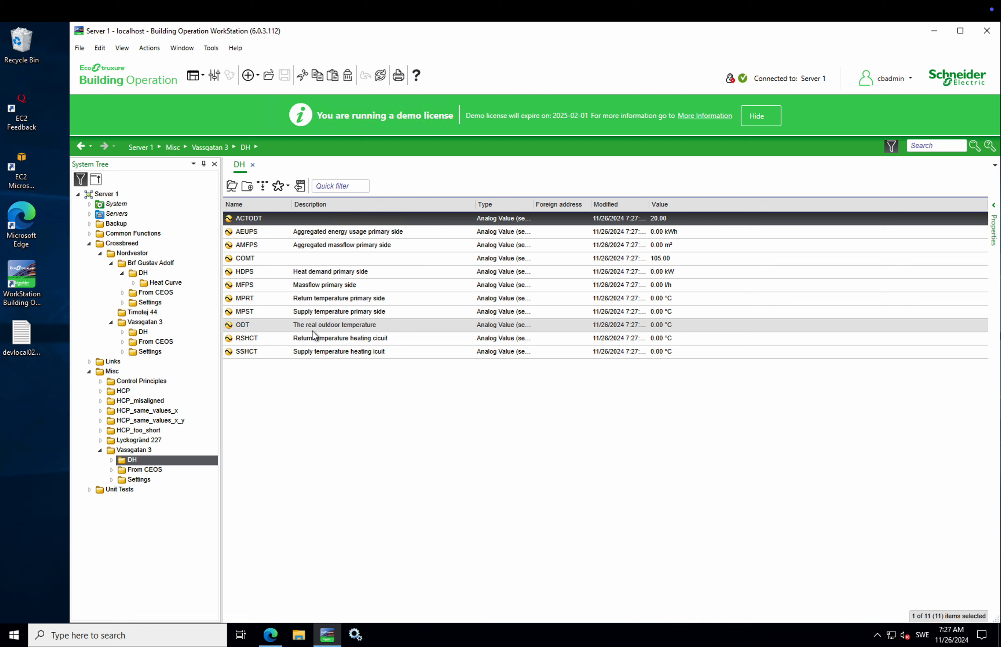
{"action": "left_click", "coordinate": [141, 452]}
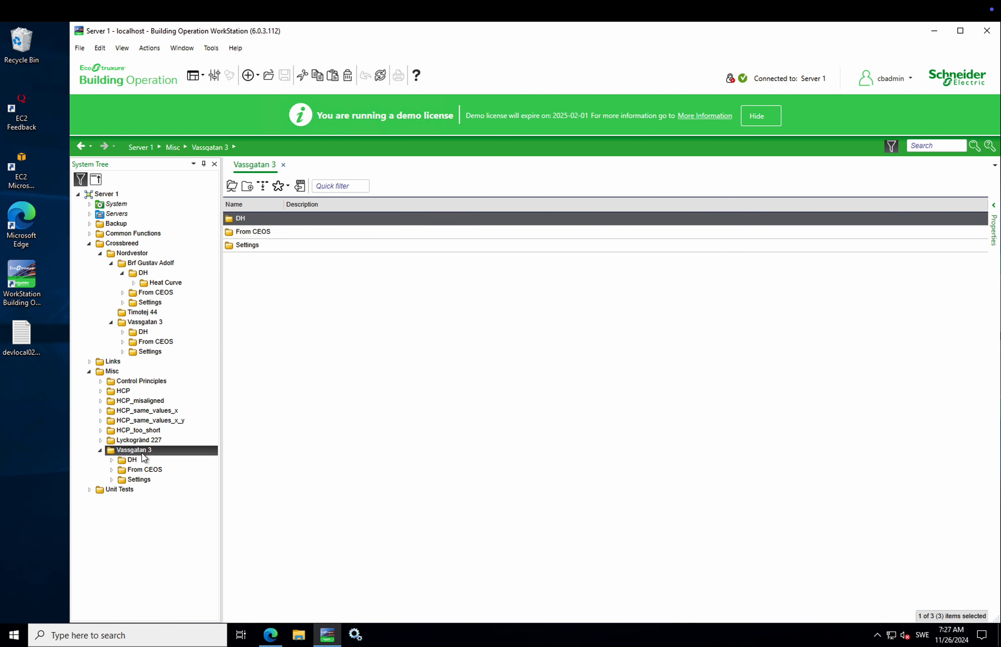
{"action": "key", "text": "F2"}
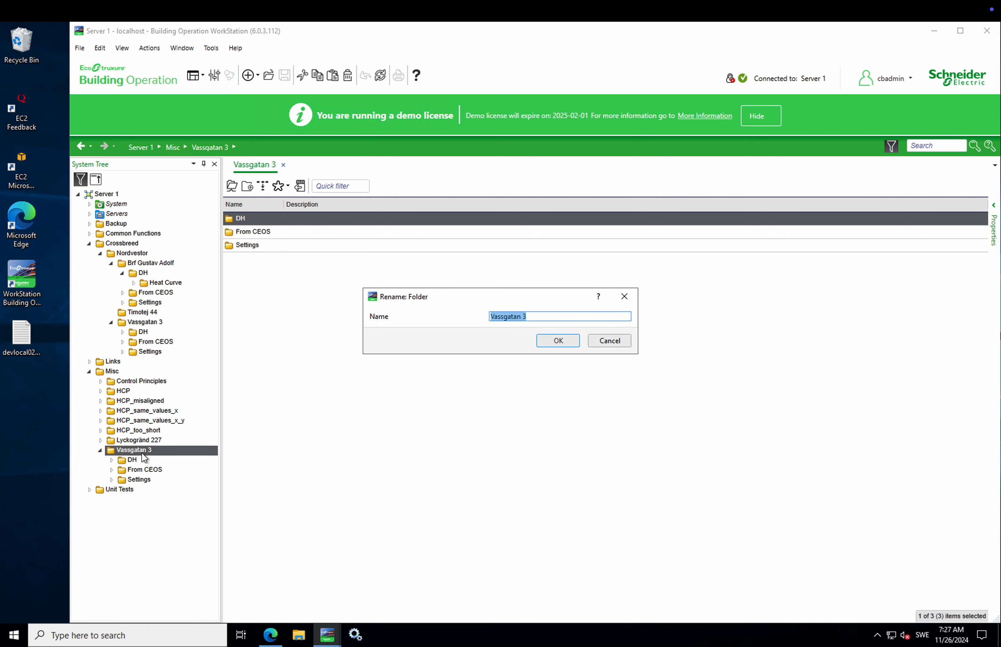
{"action": "type", "text": "offset"}
{"action": "key", "text": "Return"}
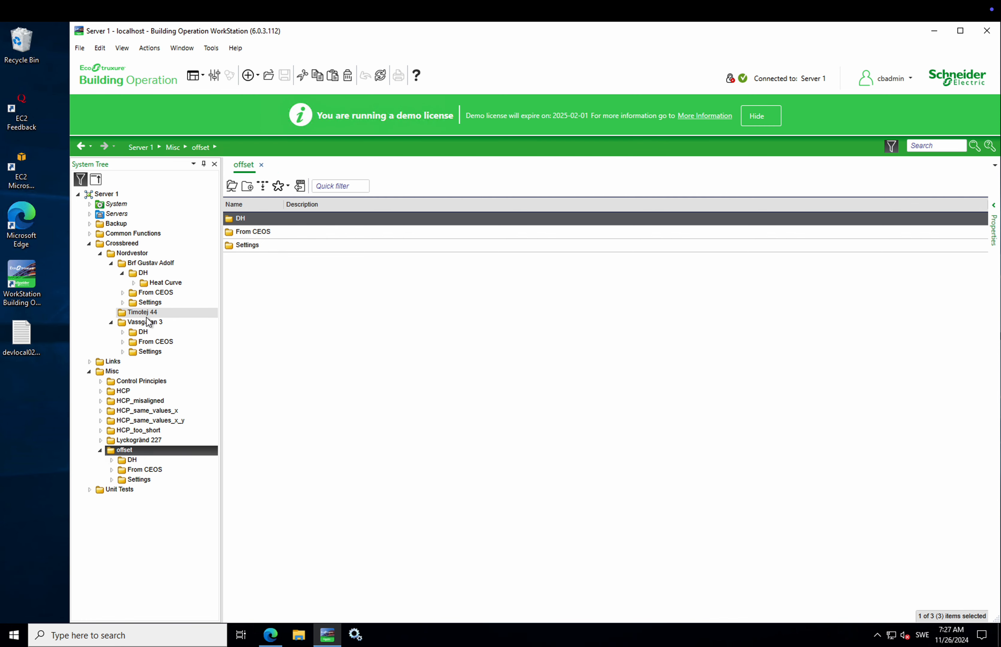
{"action": "left_click", "coordinate": [140, 313]}
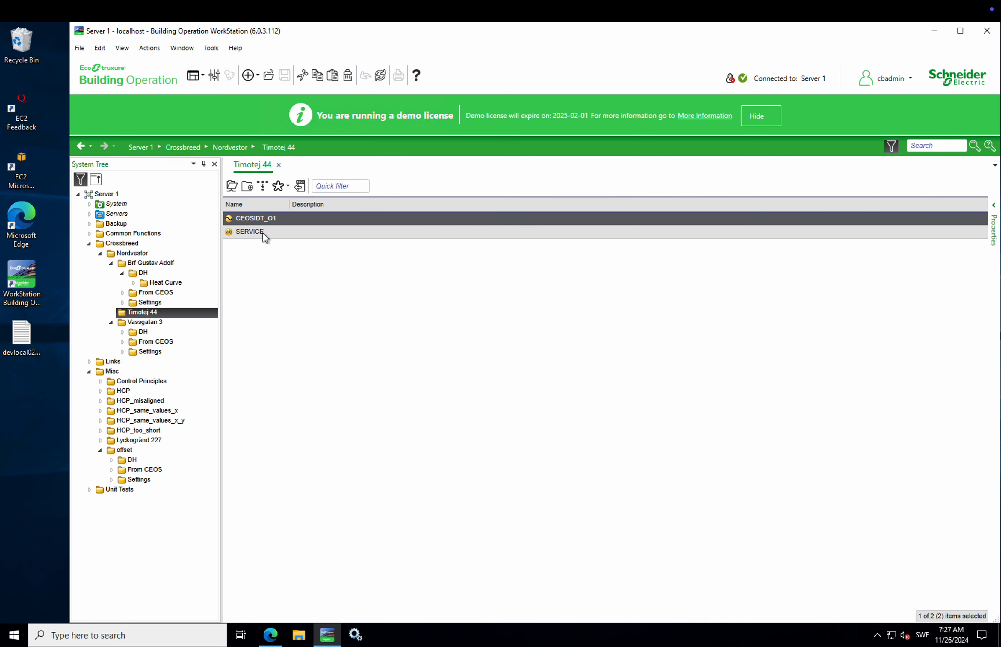
Step: Delete CEOSIDT_01 and SERVICE from Timotej 44, then browse offset's DH and Settings folders
{"action": "left_click", "coordinate": [263, 233], "text": "shift"}
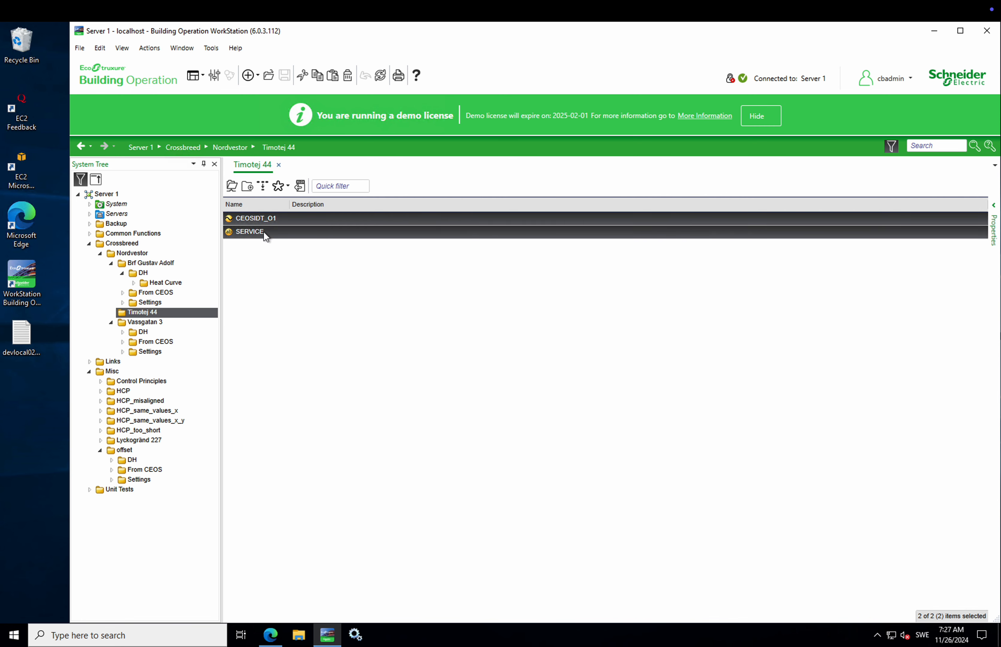
{"action": "right_click", "coordinate": [262, 232]}
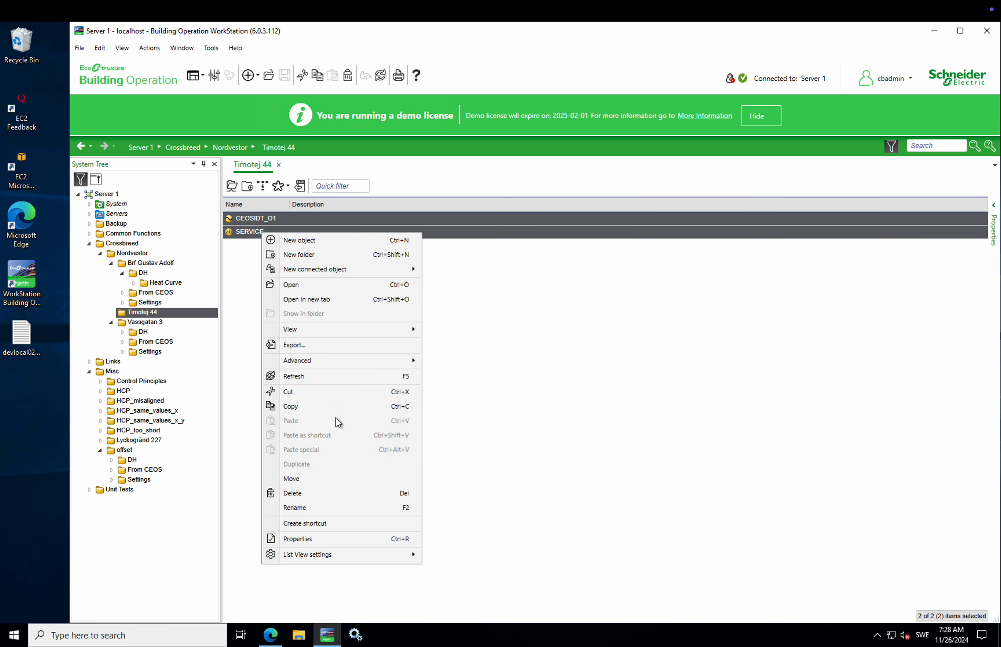
{"action": "left_click", "coordinate": [328, 491]}
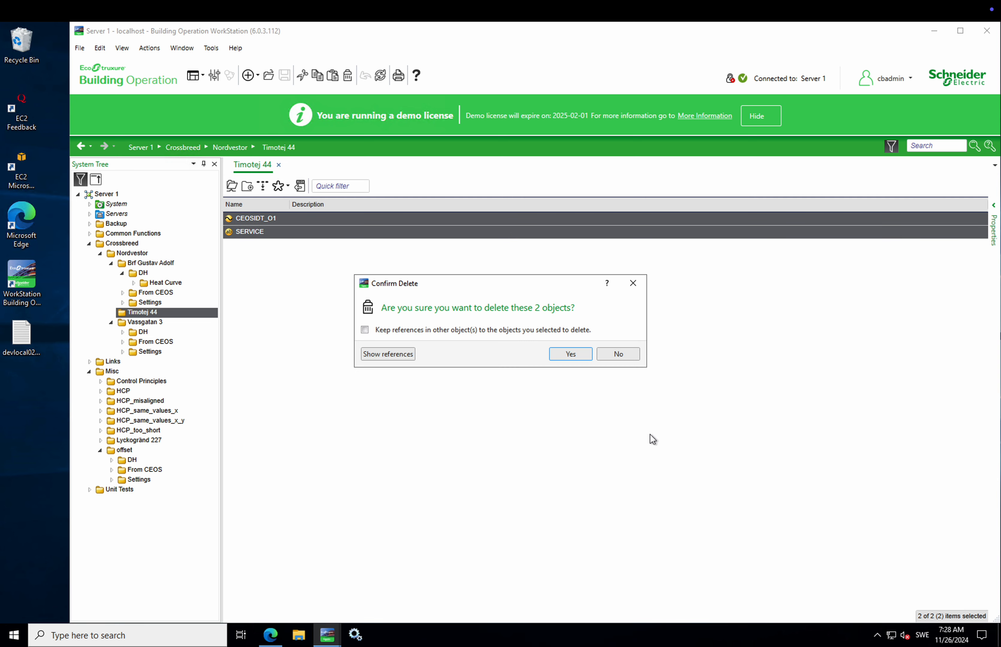
{"action": "left_click", "coordinate": [570, 354]}
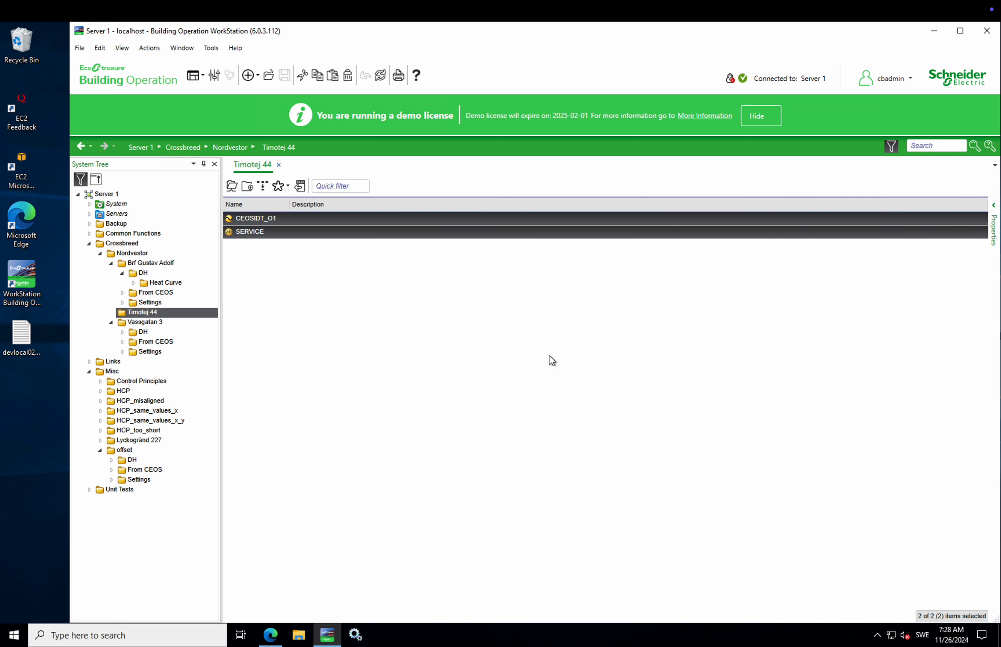
{"action": "left_click", "coordinate": [133, 461]}
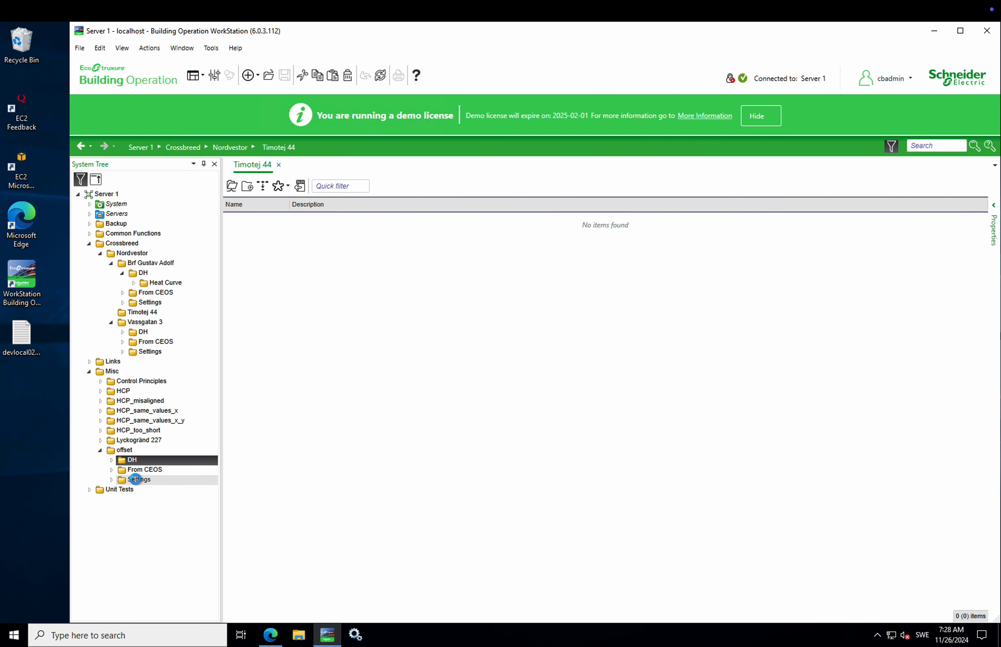
{"action": "left_click", "coordinate": [136, 479]}
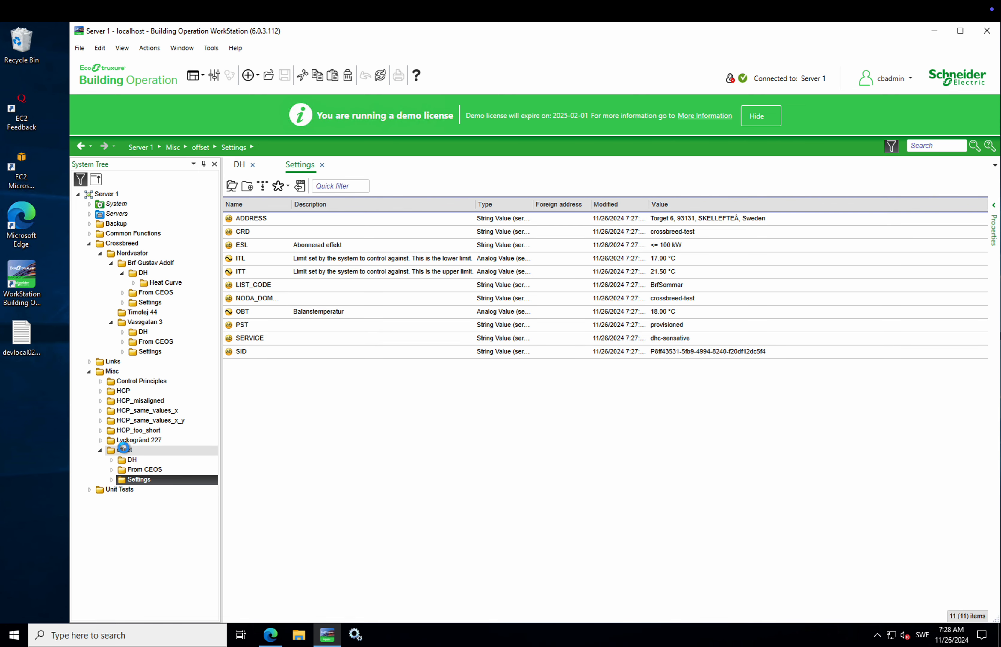
Step: Copy offset's DH, From CEOS and Settings folders
{"action": "left_click", "coordinate": [139, 449]}
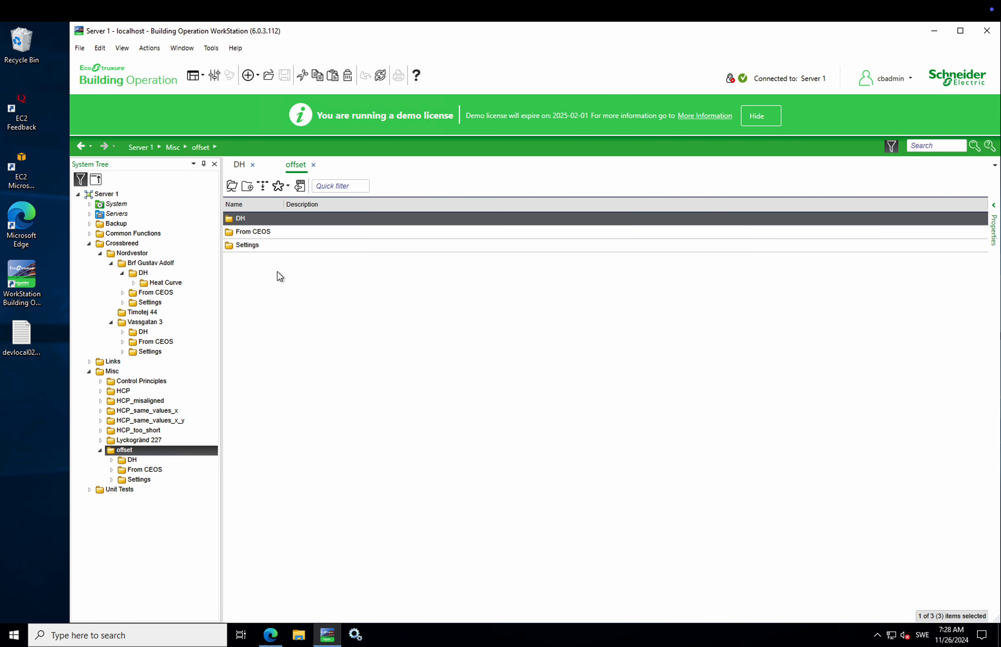
{"action": "key", "text": "ctrl+a"}
{"action": "right_click", "coordinate": [273, 234]}
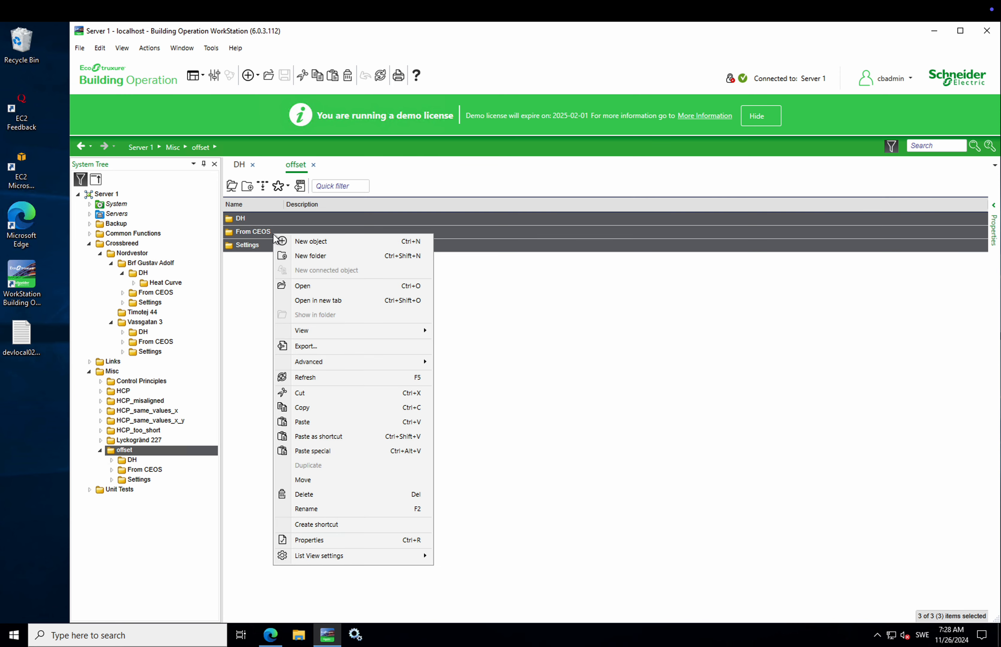
{"action": "left_click", "coordinate": [312, 404]}
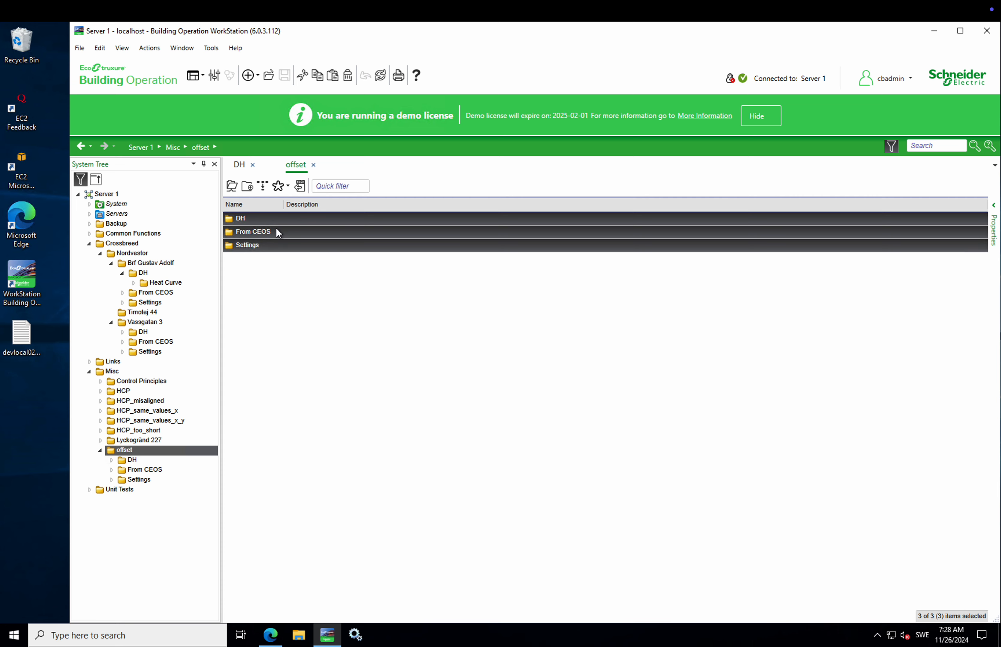
{"action": "left_click", "coordinate": [256, 259]}
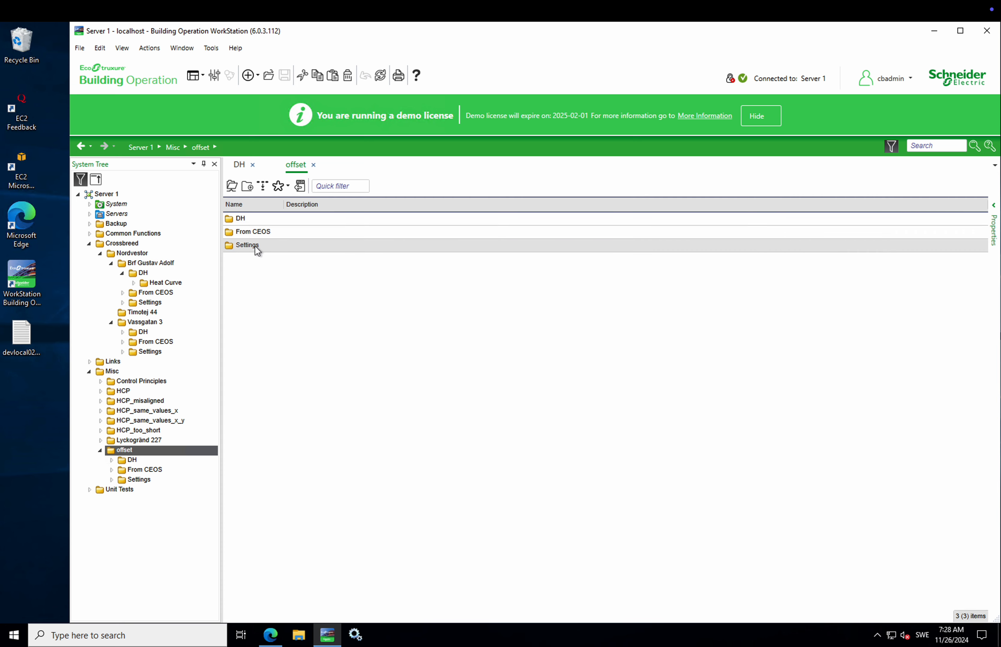
Step: Clear the ADDRESS value in offset's Settings folder and save it
{"action": "left_click", "coordinate": [257, 250]}
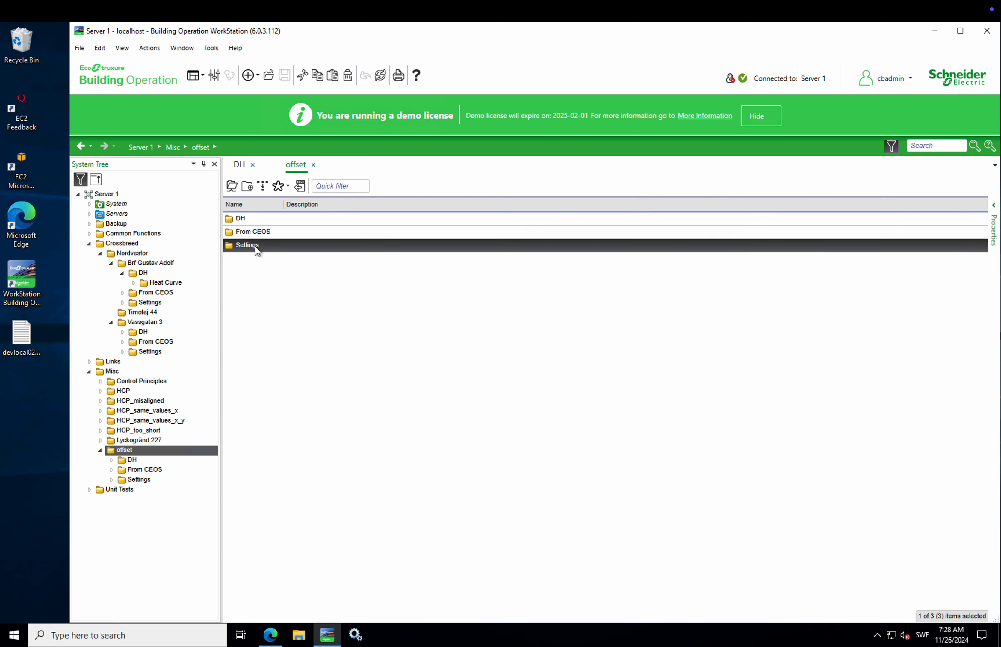
{"action": "double_click", "coordinate": [255, 246]}
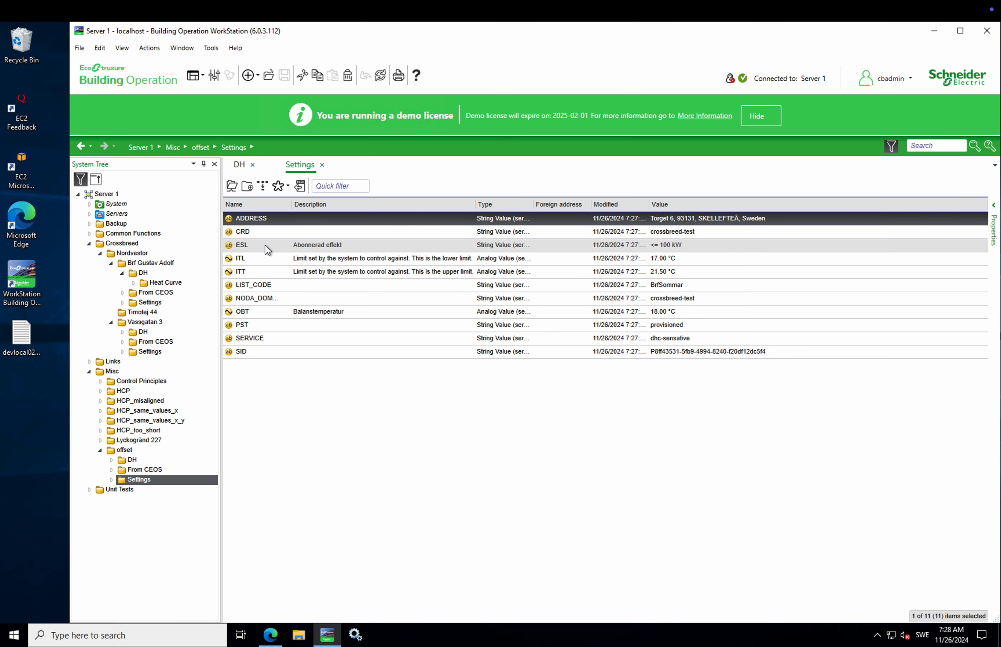
{"action": "left_click", "coordinate": [315, 219]}
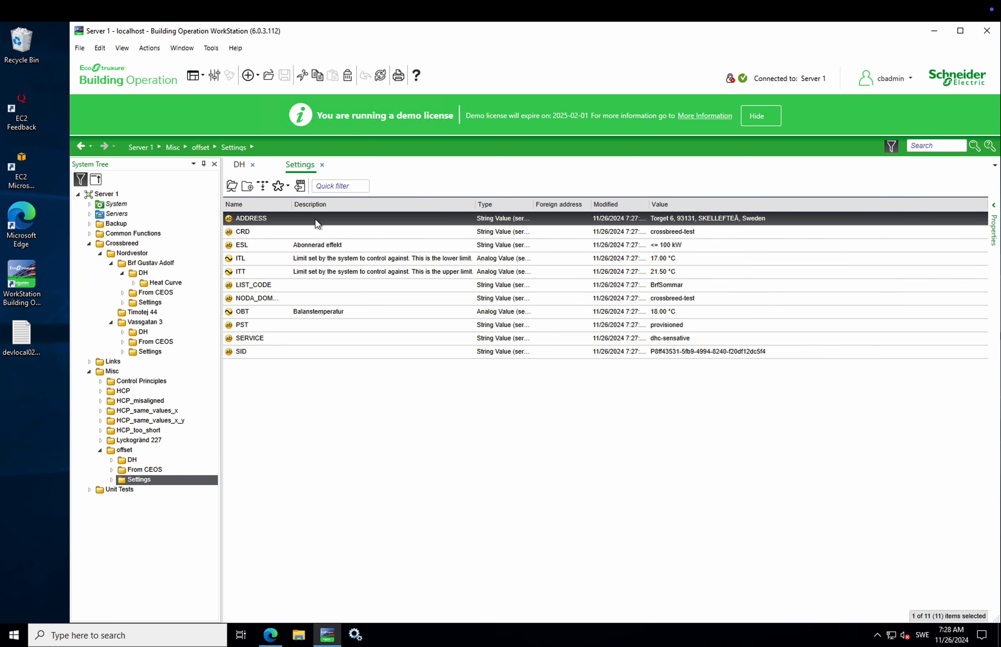
{"action": "double_click", "coordinate": [315, 220]}
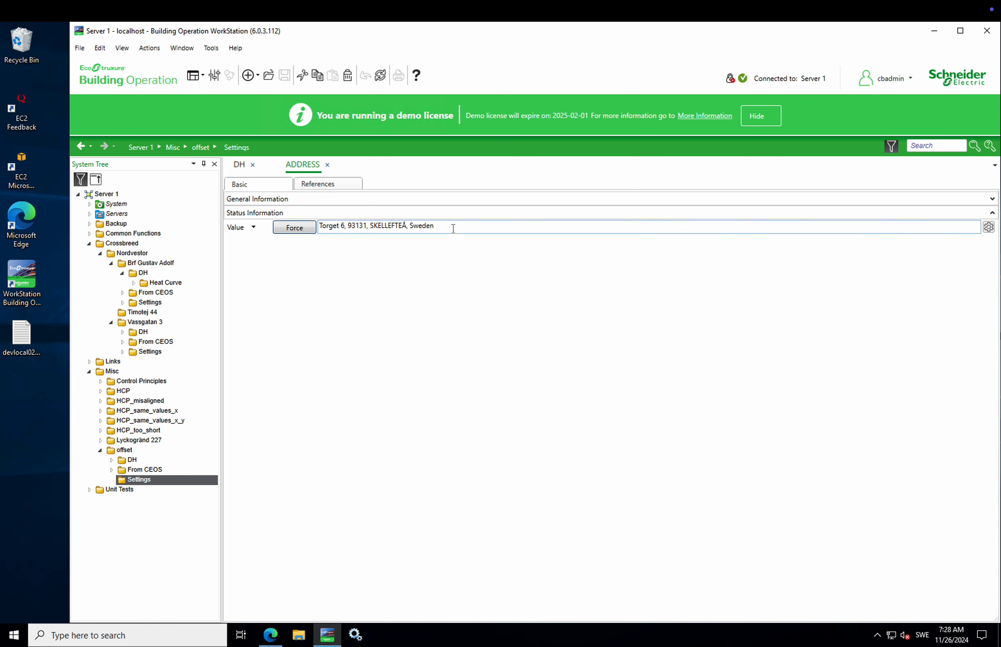
{"action": "left_click", "coordinate": [334, 227]}
{"action": "key", "text": "BackSpace"}
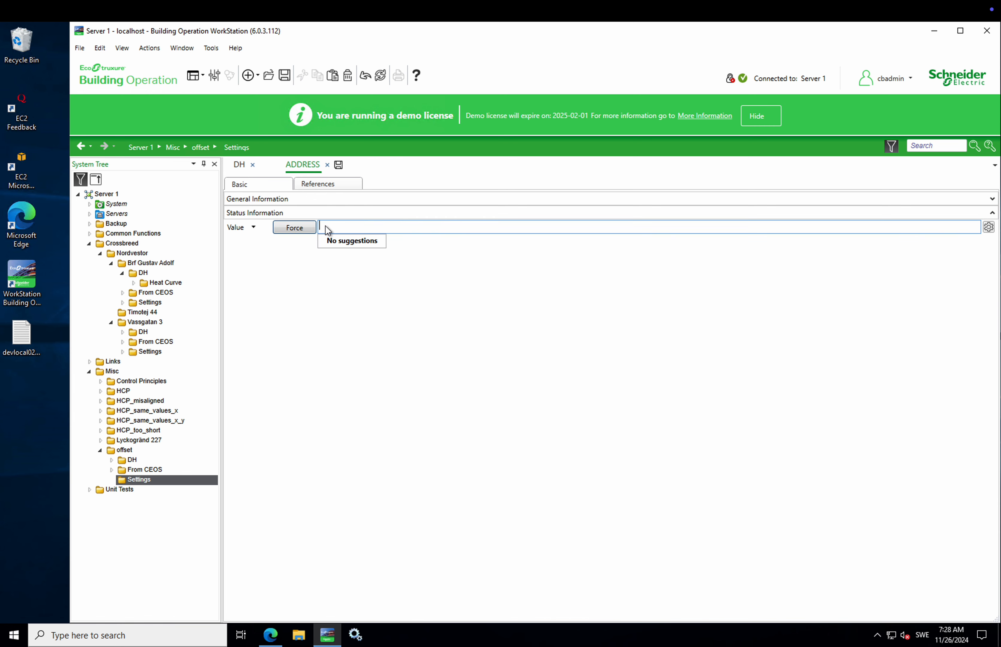
{"action": "left_click", "coordinate": [336, 164]}
{"action": "left_click", "coordinate": [327, 165]}
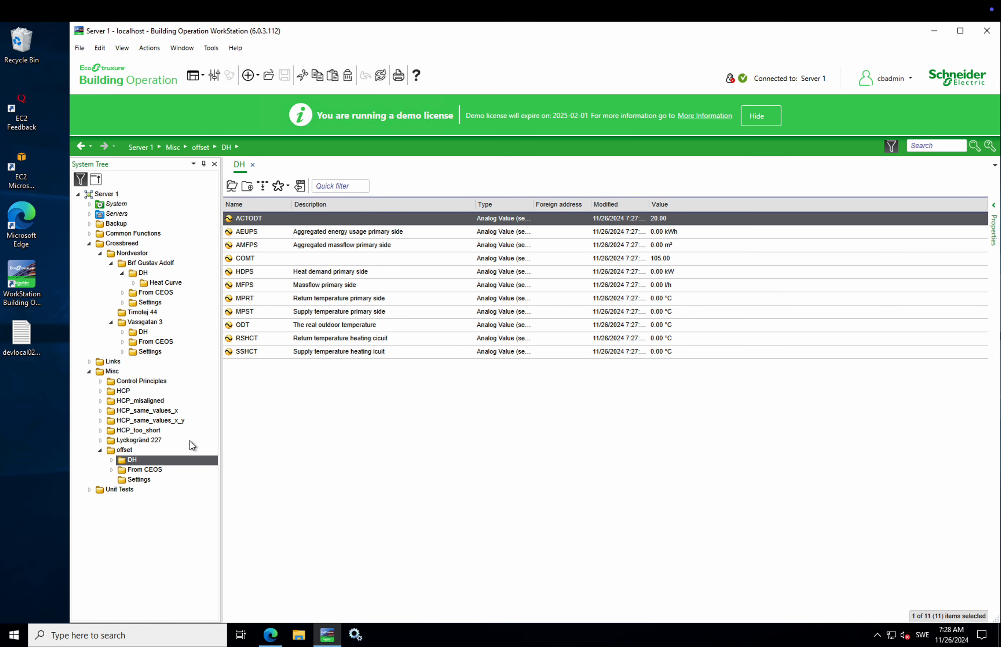
Step: Empty the SERVICE and ESL values in offset's Settings, saving each
{"action": "left_click", "coordinate": [166, 473]}
{"action": "left_click", "coordinate": [151, 480]}
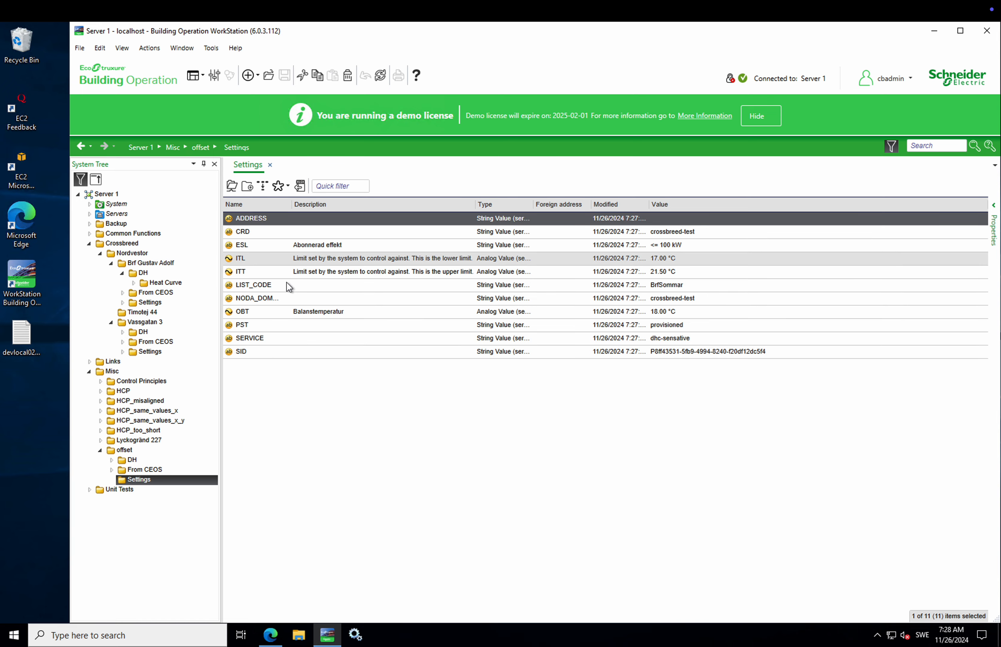
{"action": "left_click", "coordinate": [281, 338]}
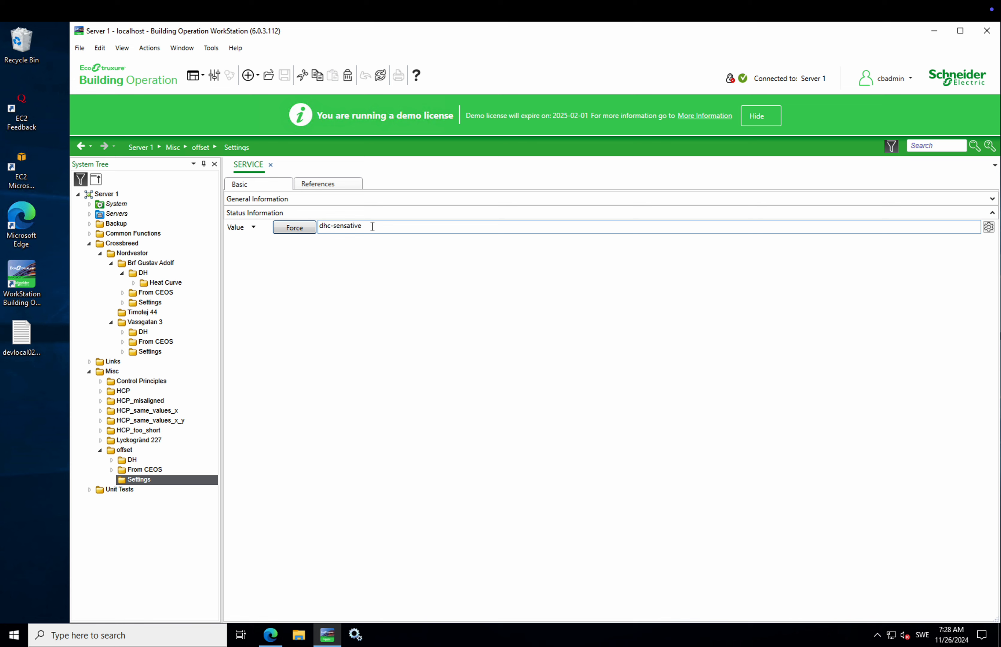
{"action": "double_click", "coordinate": [325, 227]}
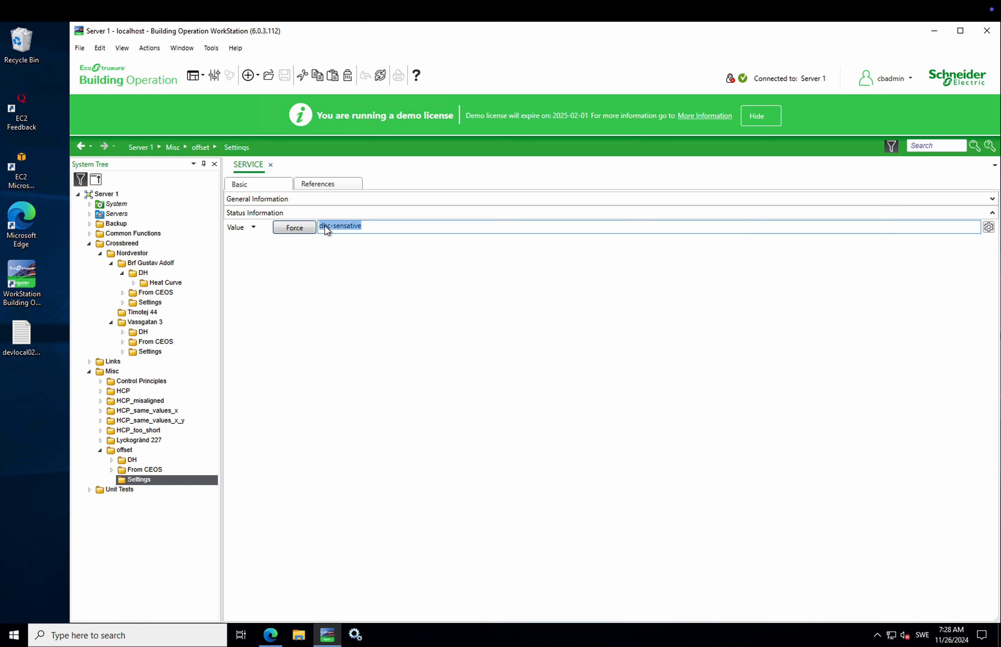
{"action": "key", "text": "BackSpace"}
{"action": "left_click", "coordinate": [282, 165]}
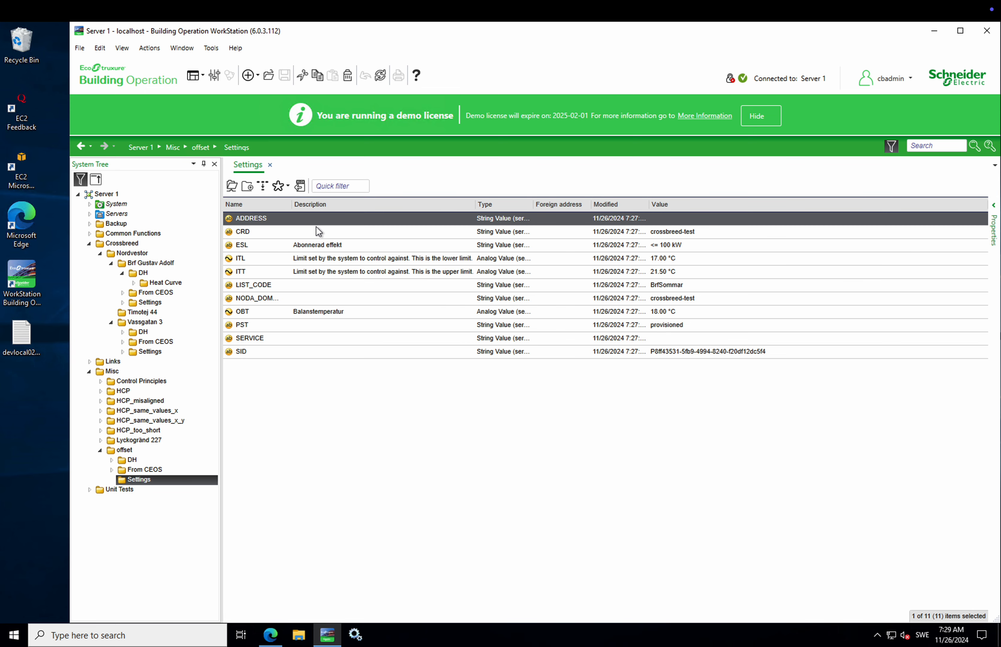
{"action": "double_click", "coordinate": [282, 248]}
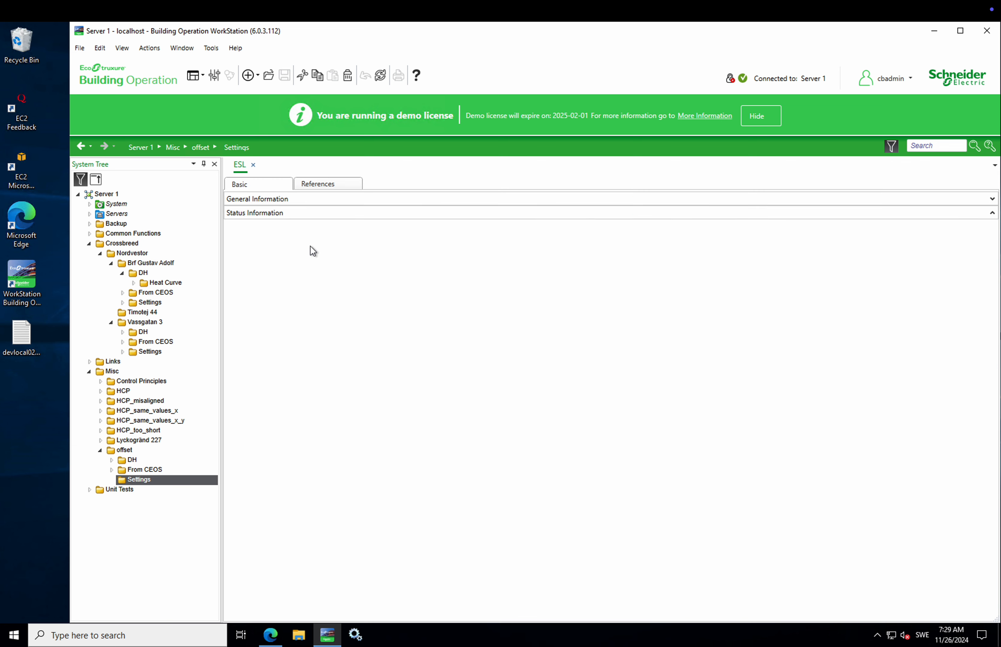
{"action": "left_click", "coordinate": [329, 228]}
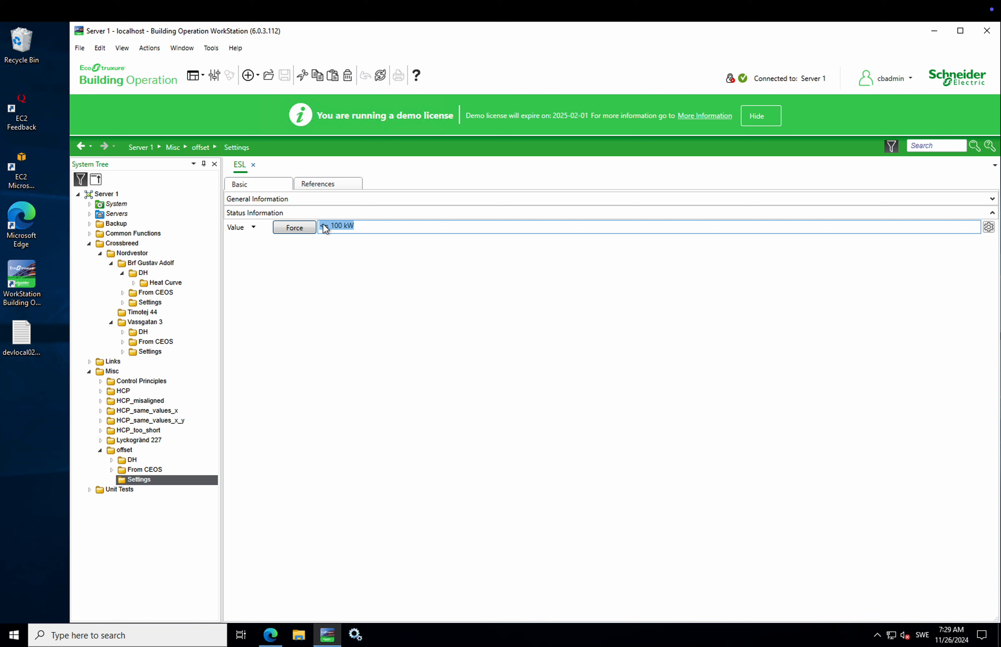
{"action": "key", "text": "BackSpace"}
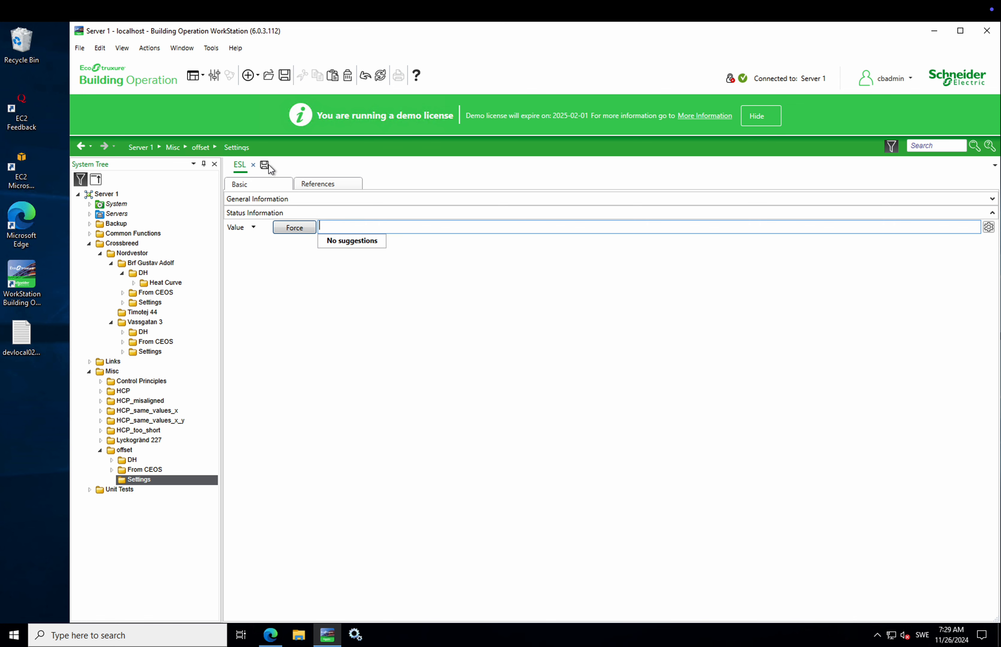
{"action": "left_click", "coordinate": [264, 165]}
{"action": "left_click", "coordinate": [153, 478]}
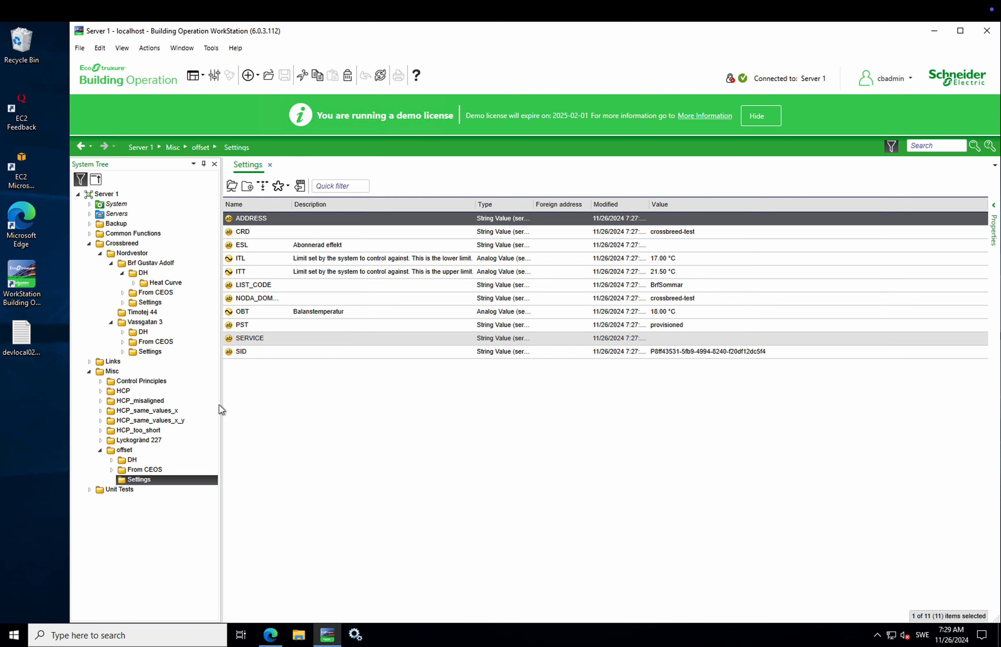
Step: Open offset's From CEOS folder and select the OFFODT value
{"action": "left_click", "coordinate": [142, 469]}
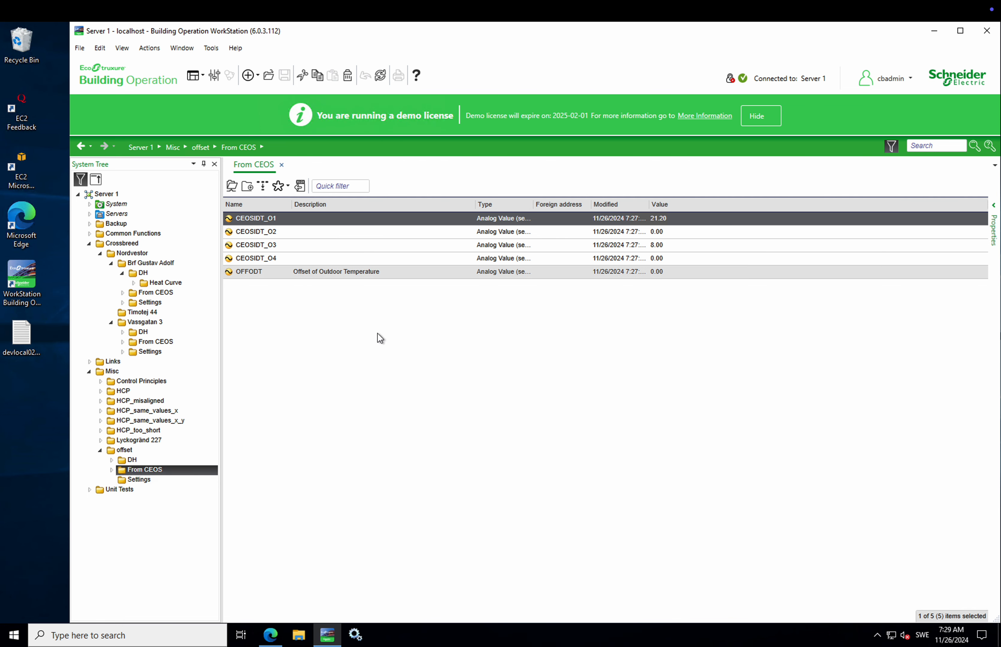
{"action": "left_click", "coordinate": [326, 273]}
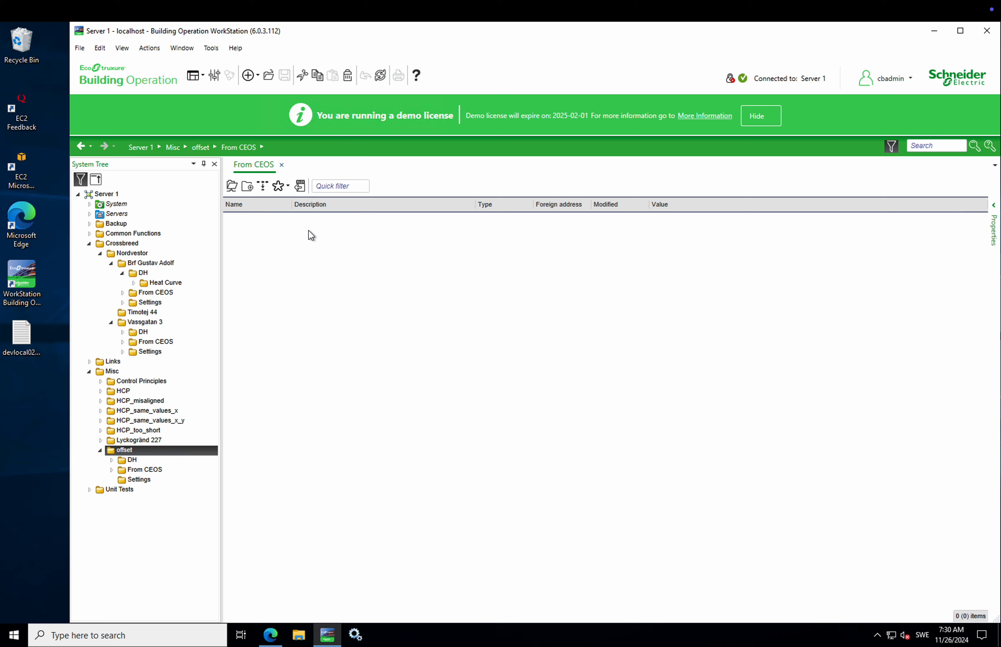
Step: Copy offset's DH, From CEOS and Settings folders and paste them into Timotej 44
{"action": "left_click", "coordinate": [295, 223]}
{"action": "left_click", "coordinate": [288, 245], "text": "shift"}
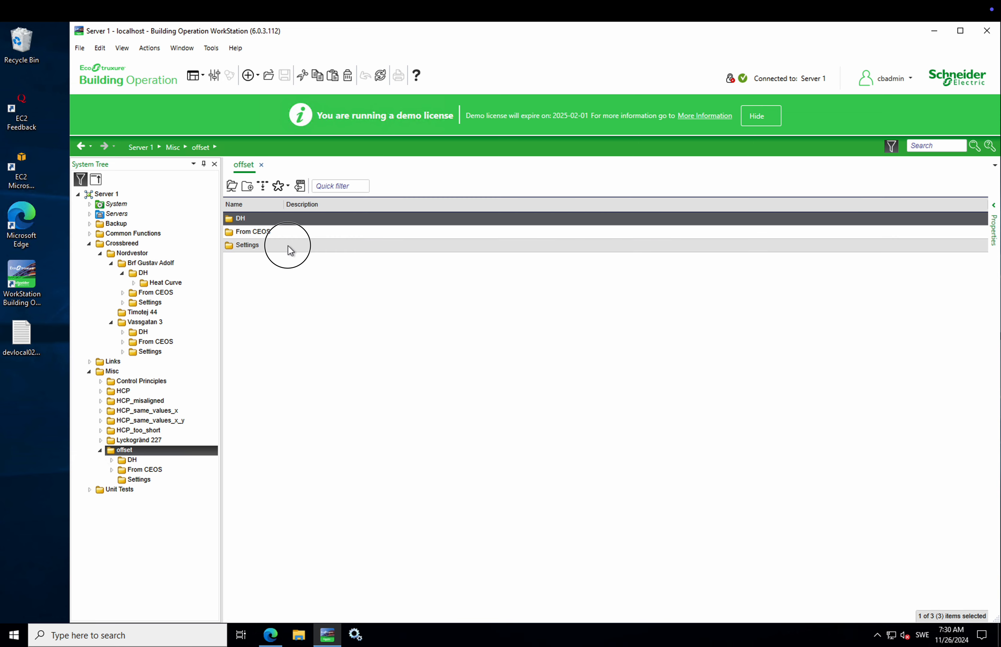
{"action": "right_click", "coordinate": [298, 221]}
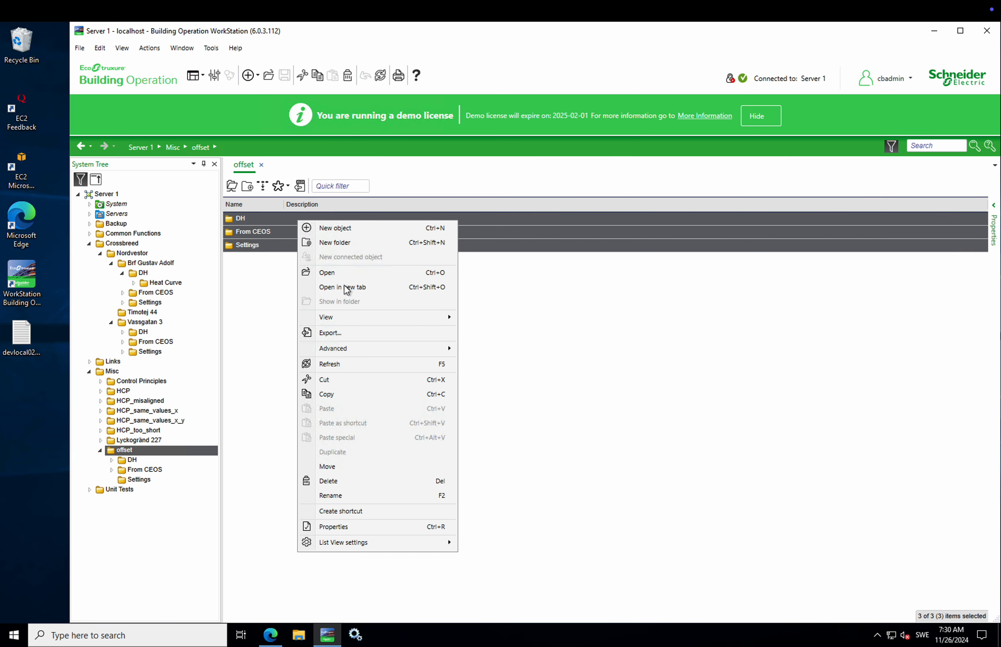
{"action": "left_click", "coordinate": [349, 393]}
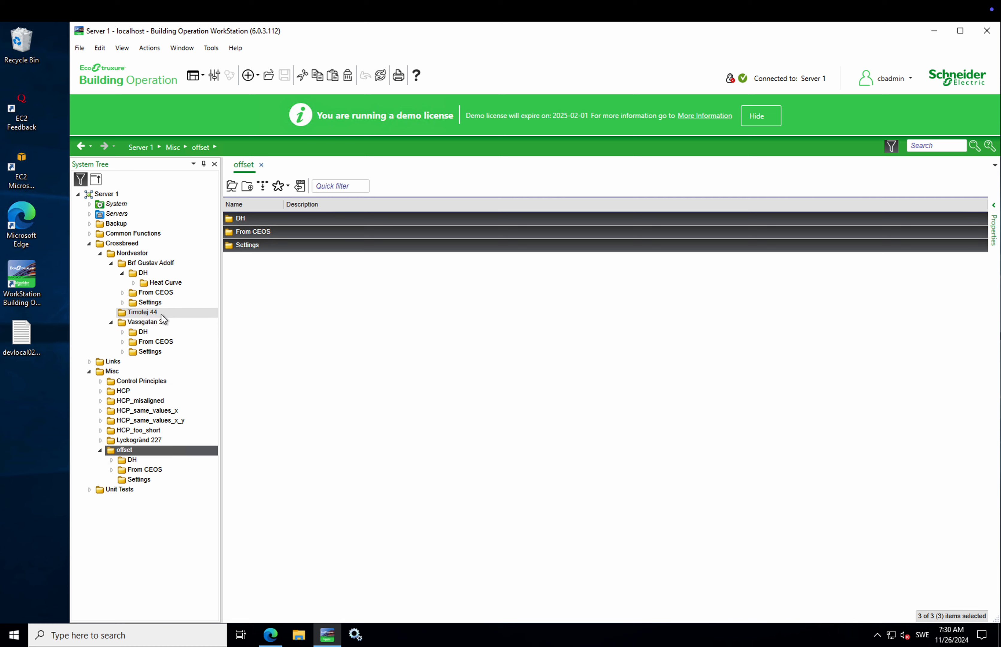
{"action": "left_click", "coordinate": [218, 311]}
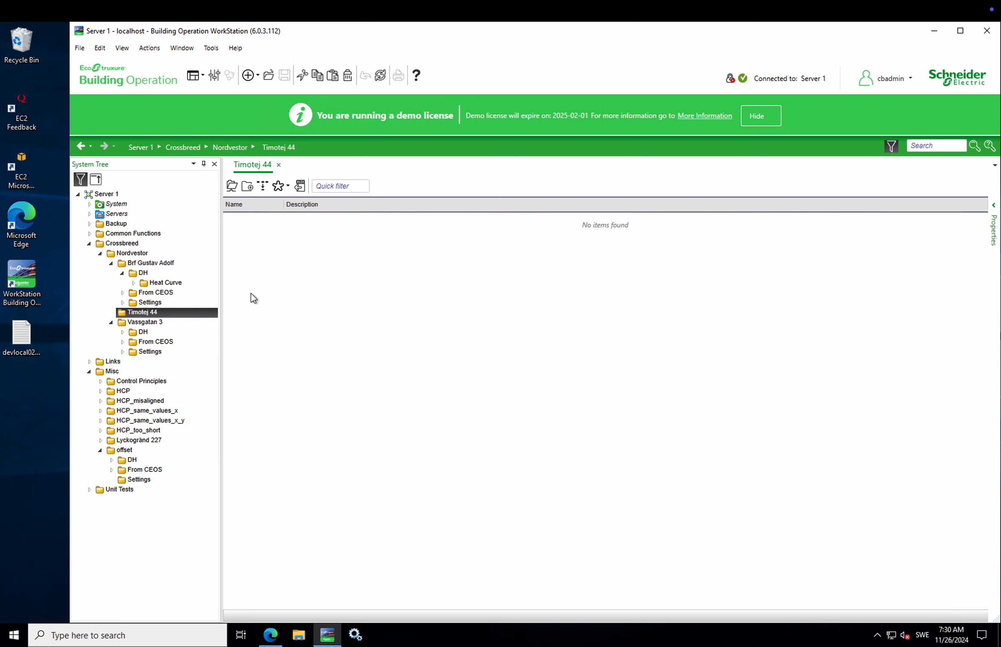
{"action": "right_click", "coordinate": [177, 310]}
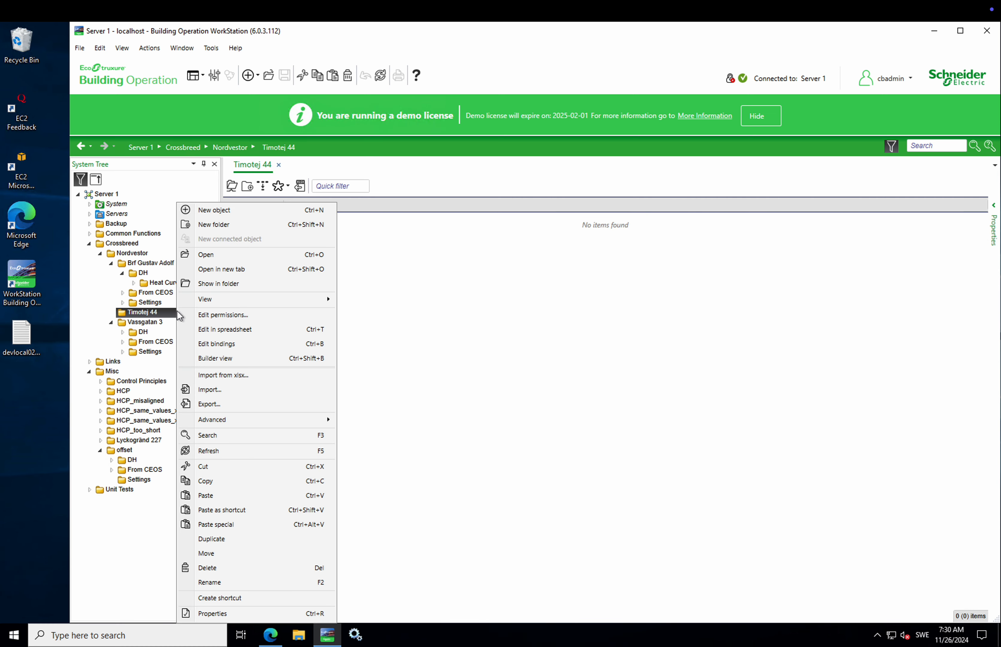
{"action": "left_click", "coordinate": [227, 493]}
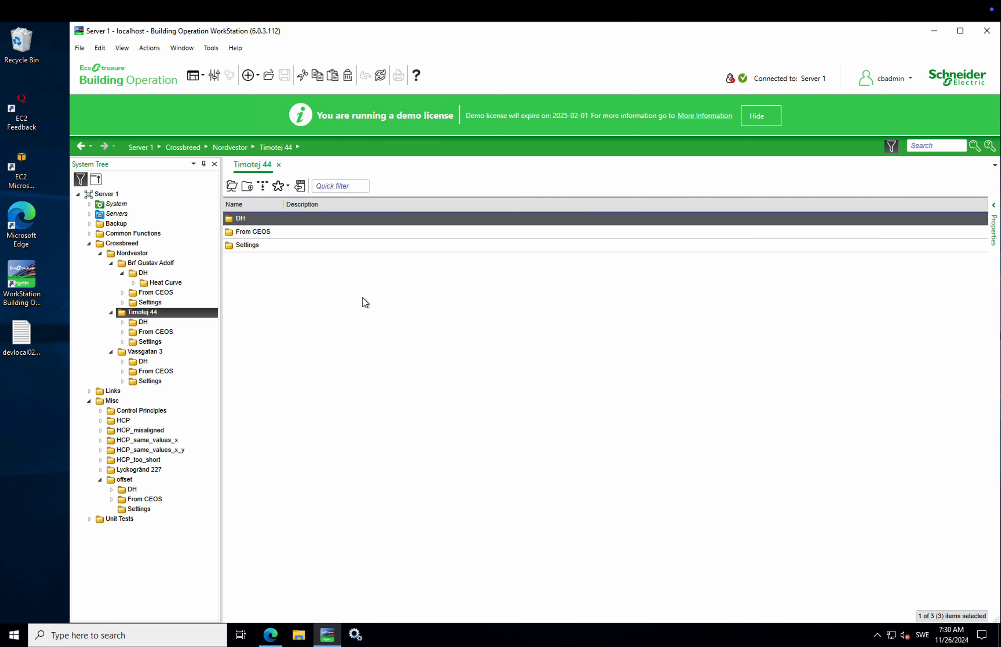
Step: Check Crossbreed Energy OS, now showing 2 mandatory constraints, and return to WorkStation
{"action": "left_click", "coordinate": [271, 635]}
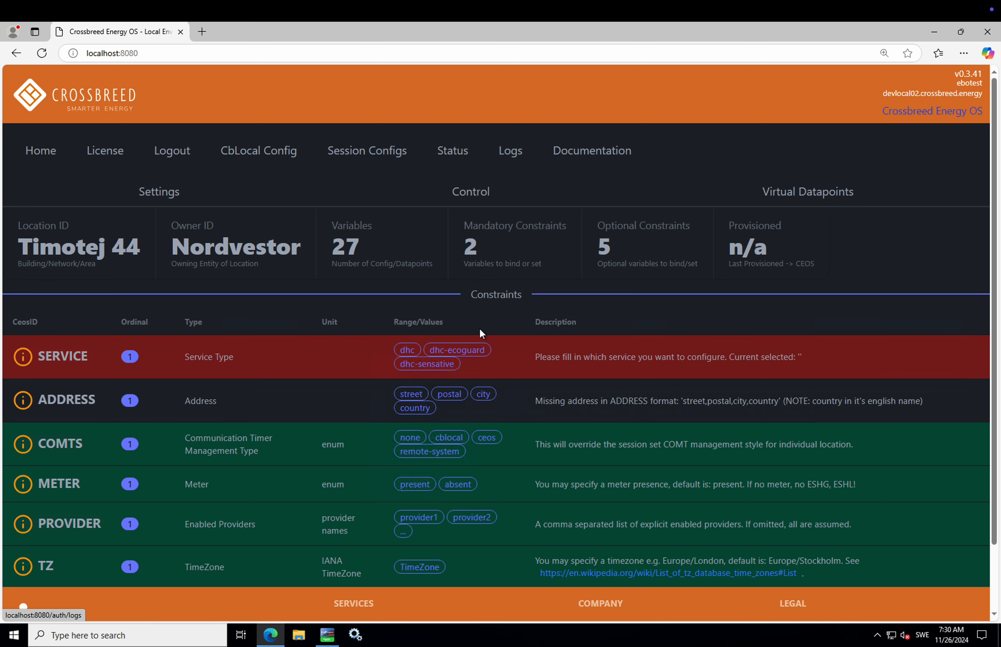
{"action": "scroll", "coordinate": [480, 328], "scroll_direction": "down", "scroll_amount": 1}
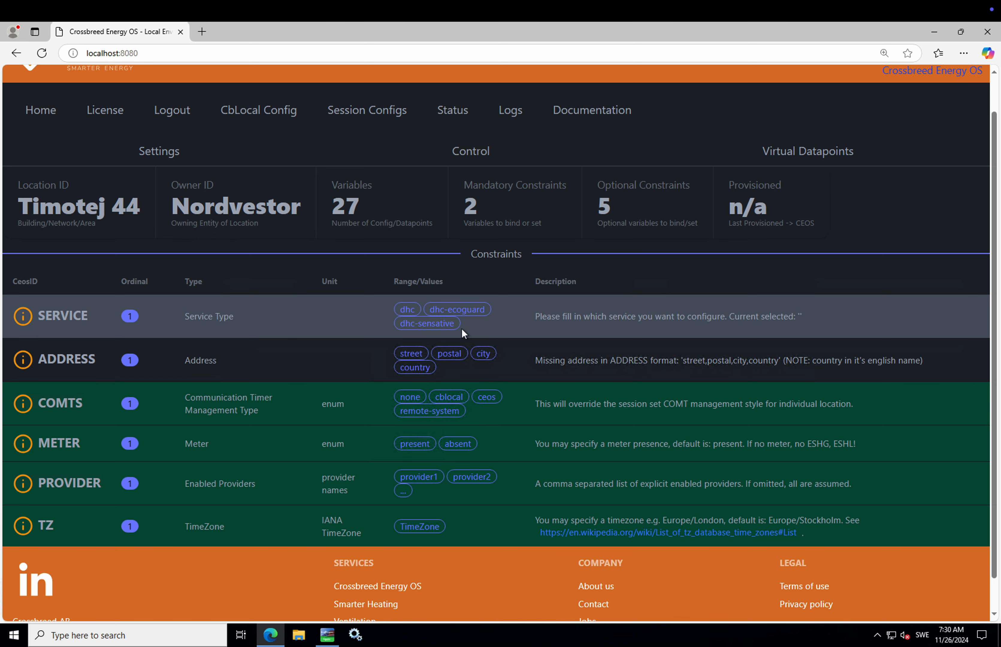
{"action": "left_click", "coordinate": [271, 636]}
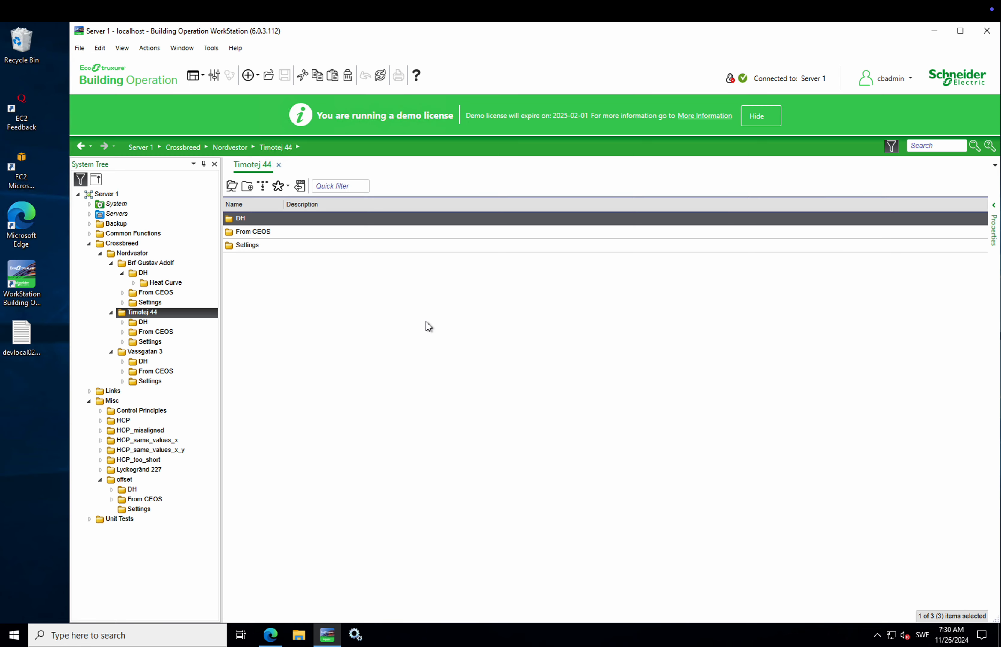
Step: Enter small as Timotej 44's ESL value, save it, and check Crossbreed
{"action": "left_click", "coordinate": [273, 245]}
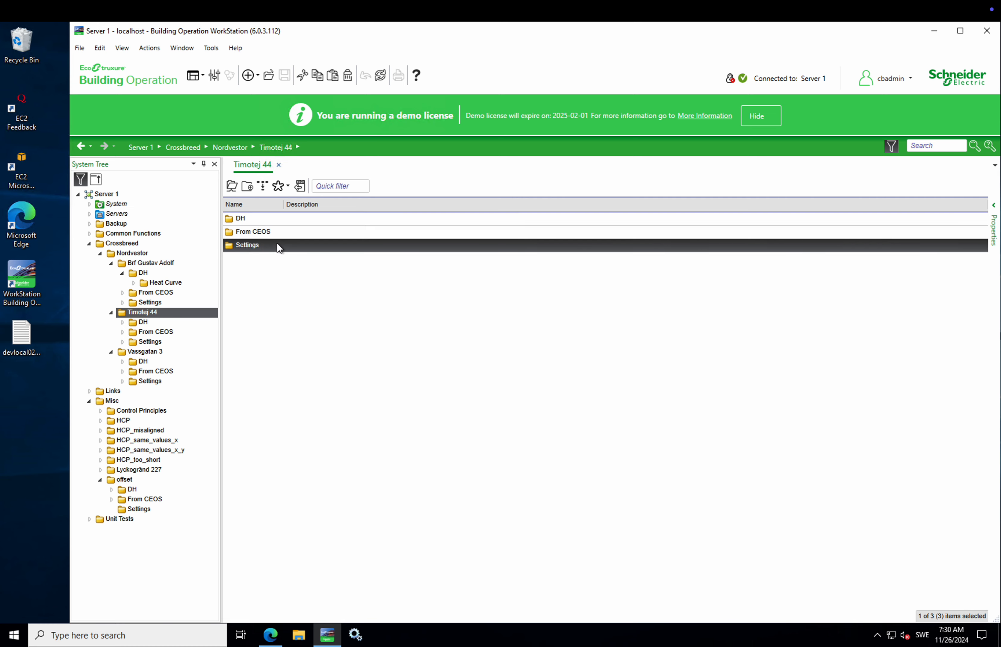
{"action": "double_click", "coordinate": [249, 245]}
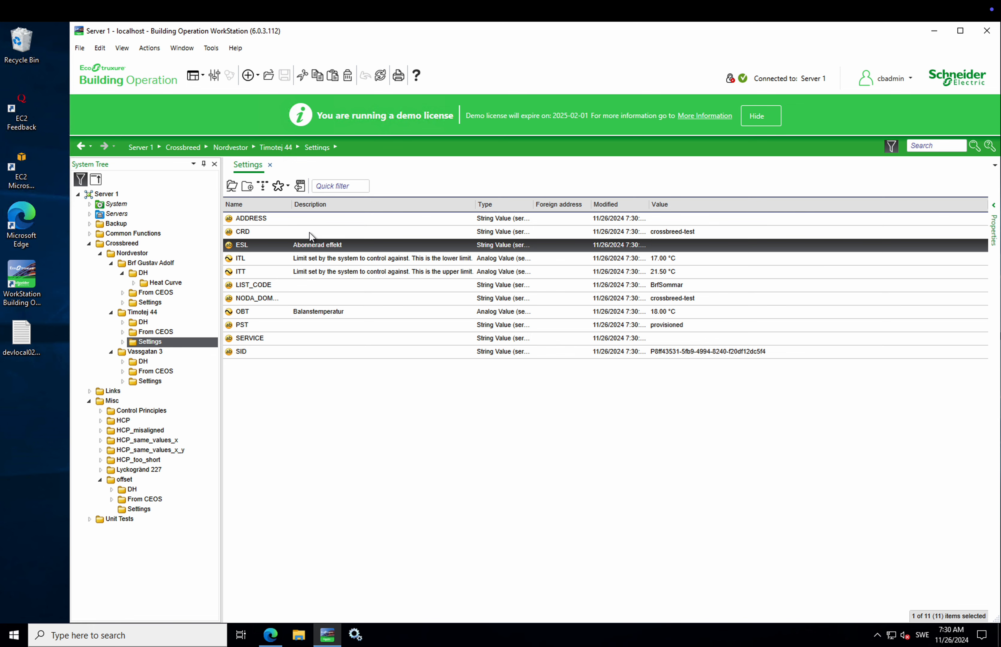
{"action": "key", "text": "Return"}
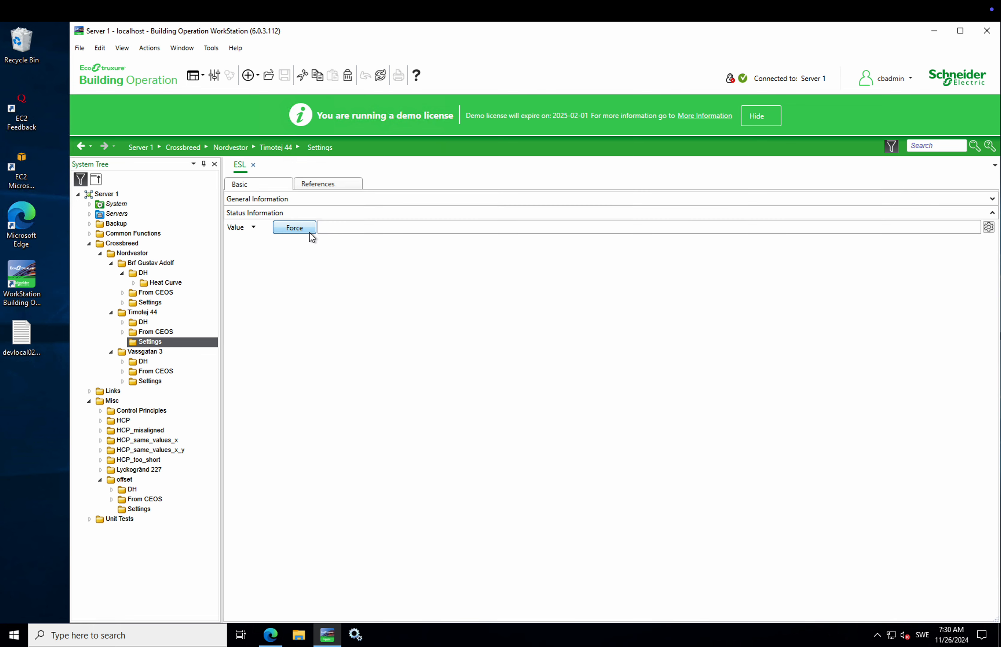
{"action": "left_click", "coordinate": [355, 228]}
{"action": "type", "text": "small"}
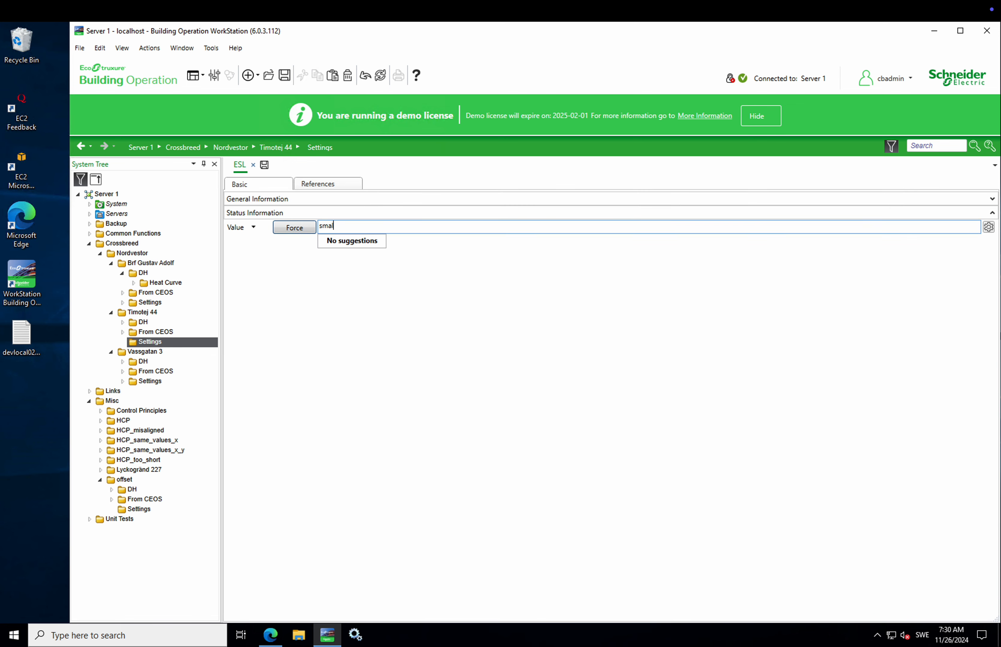
{"action": "left_click", "coordinate": [264, 164]}
{"action": "left_click", "coordinate": [173, 345]}
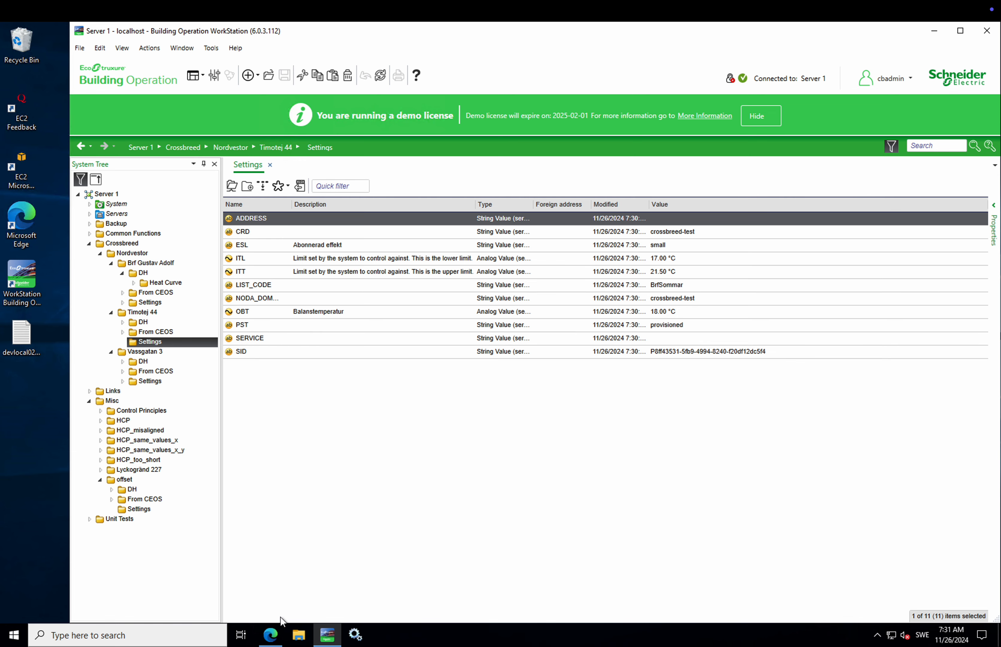
{"action": "left_click", "coordinate": [272, 634]}
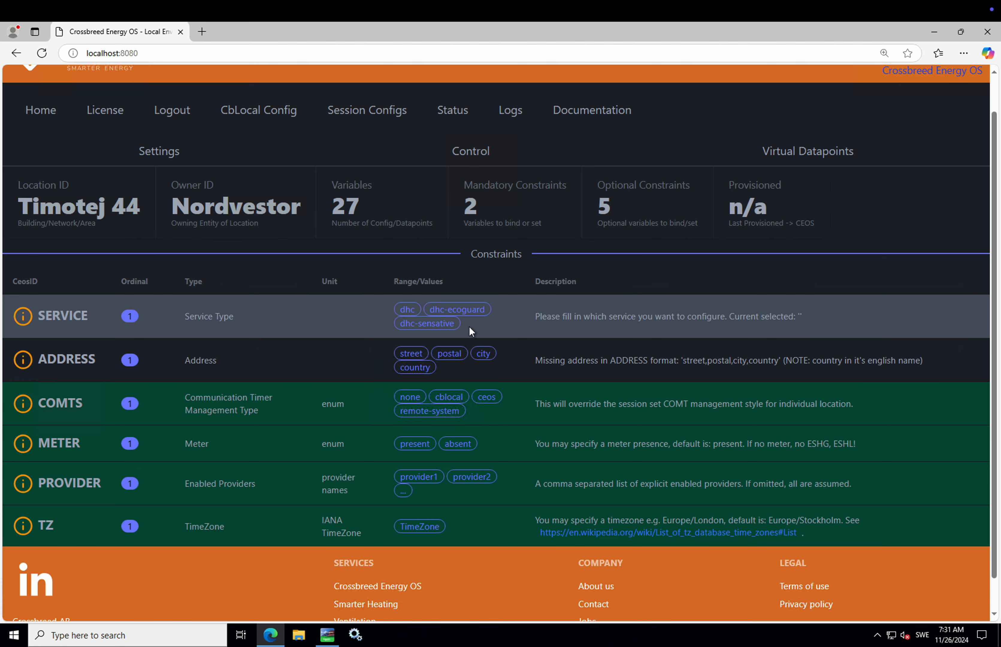
Step: Enter dhc-sensative as Timotej 44's SERVICE value, save it, and check Crossbreed
{"action": "scroll", "coordinate": [471, 333], "scroll_direction": "down", "scroll_amount": 1}
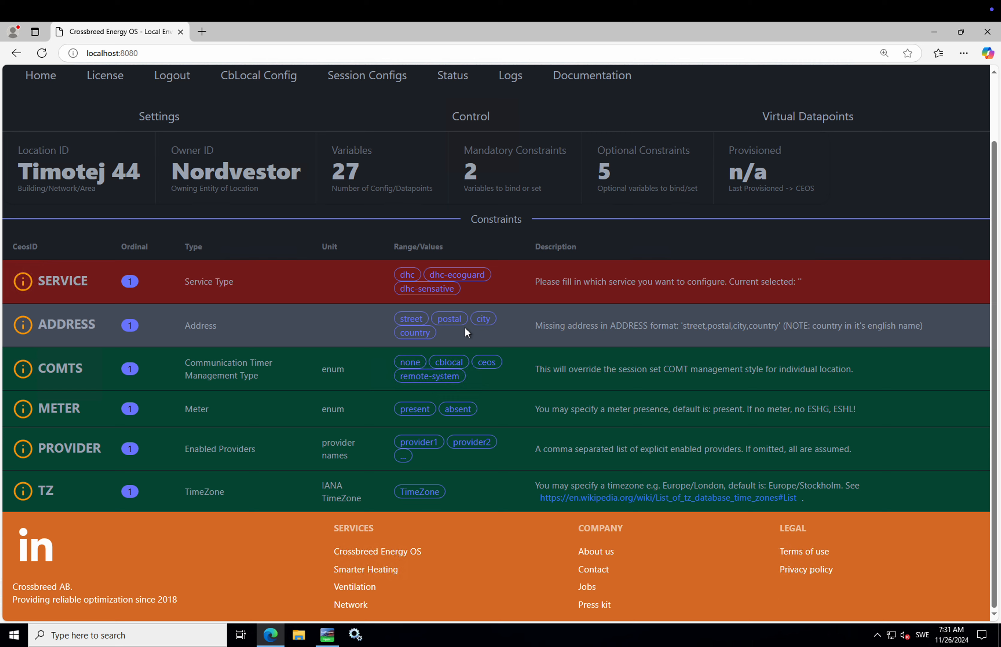
{"action": "left_click", "coordinate": [327, 635]}
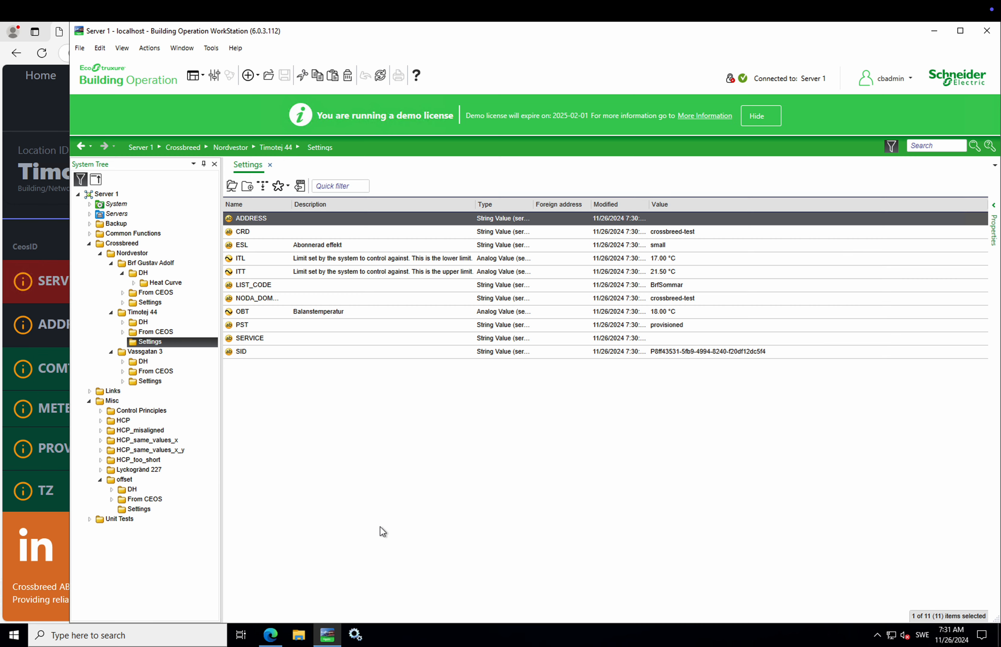
{"action": "left_click", "coordinate": [307, 337]}
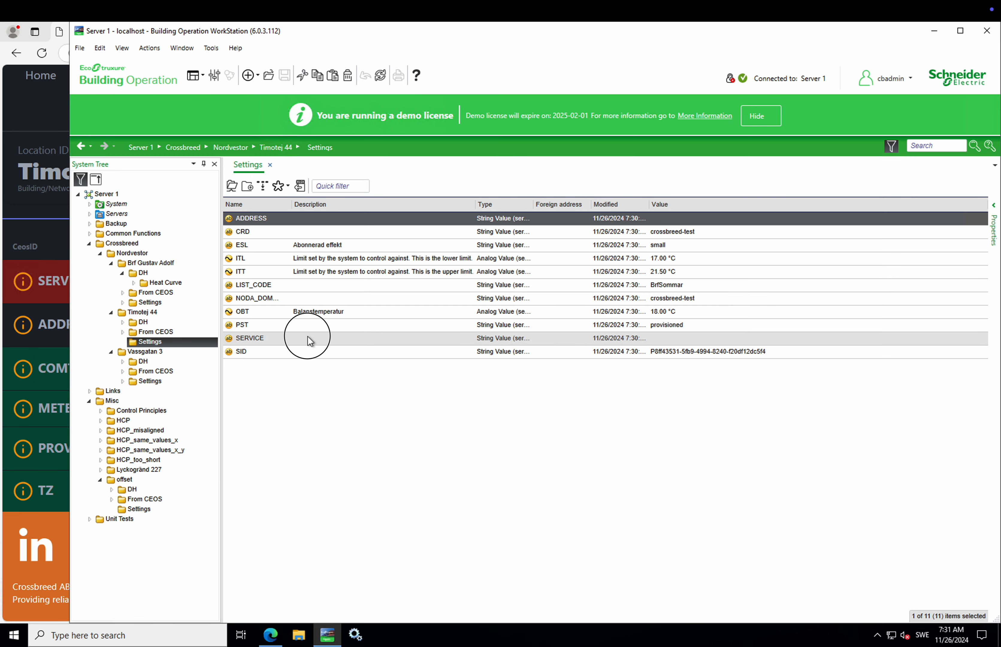
{"action": "double_click", "coordinate": [308, 337]}
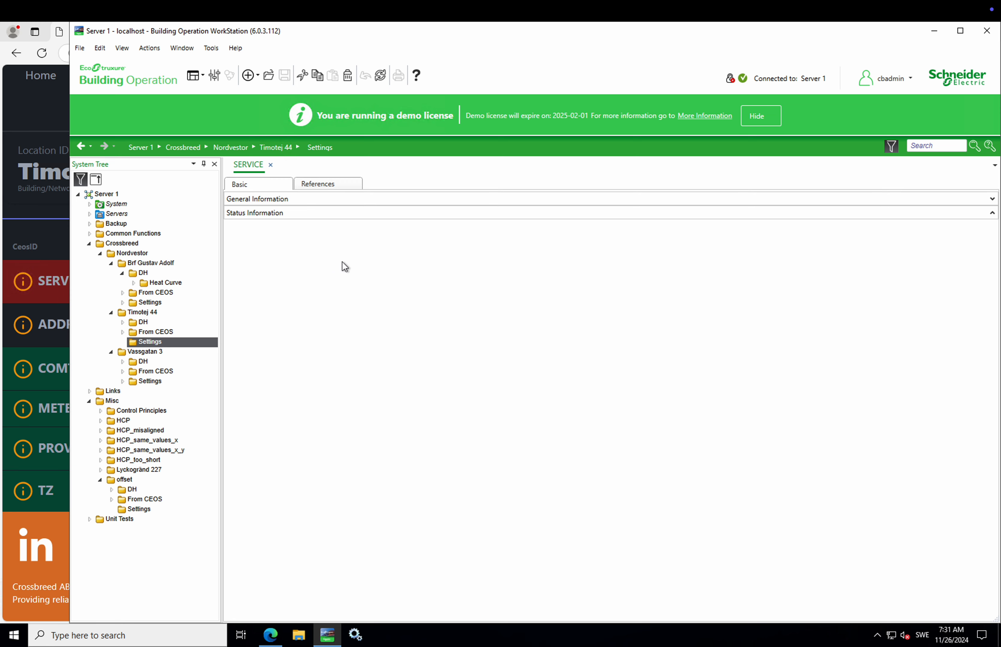
{"action": "left_click", "coordinate": [352, 228]}
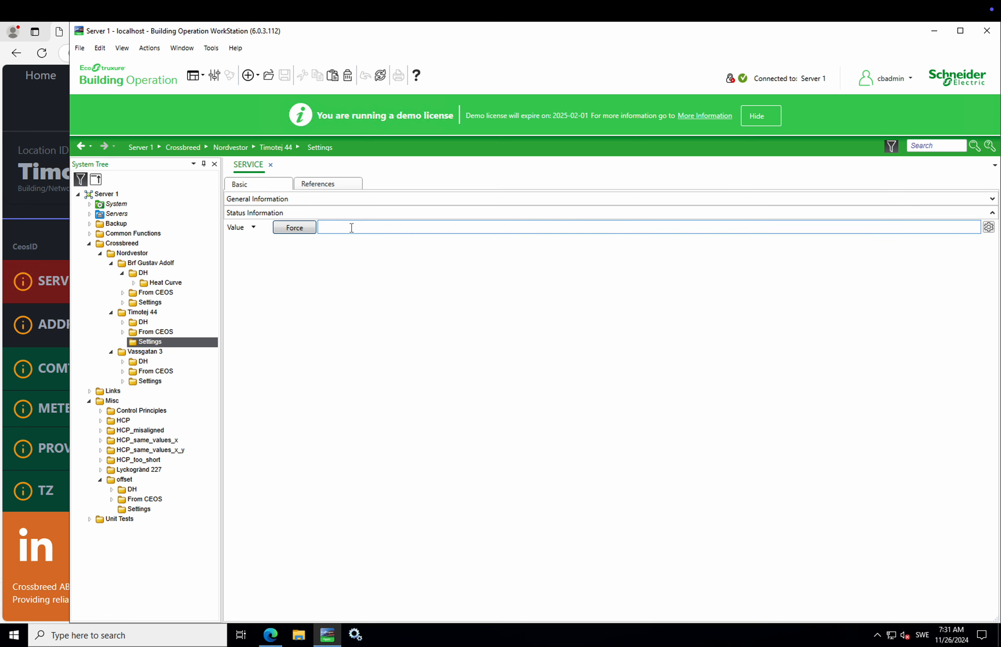
{"action": "type", "text": "dhc-"}
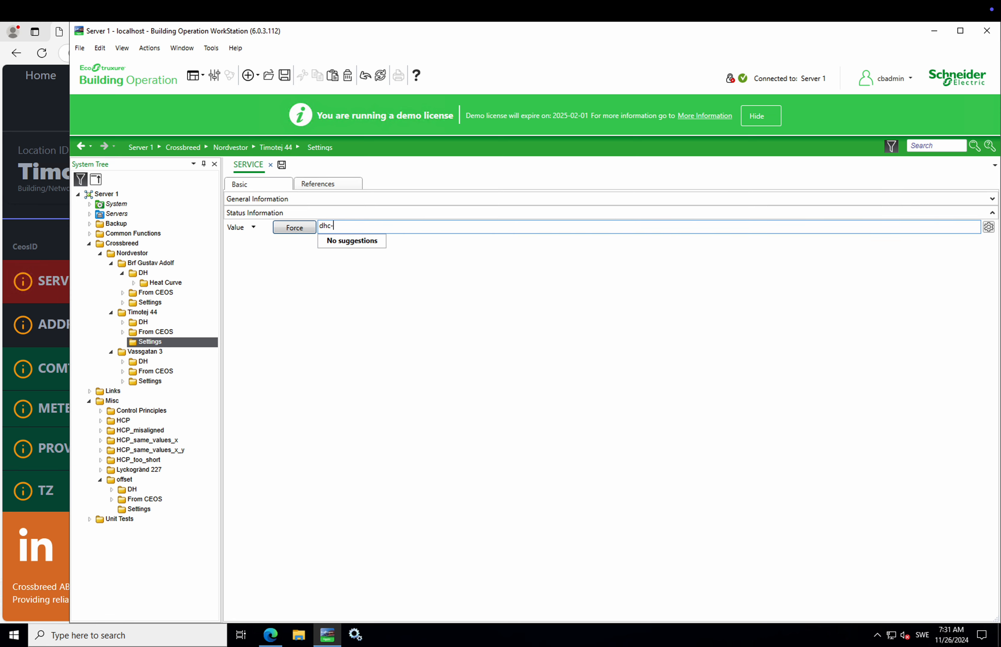
{"action": "type", "text": "sensative"}
{"action": "left_click", "coordinate": [281, 164]}
{"action": "left_click", "coordinate": [271, 635]}
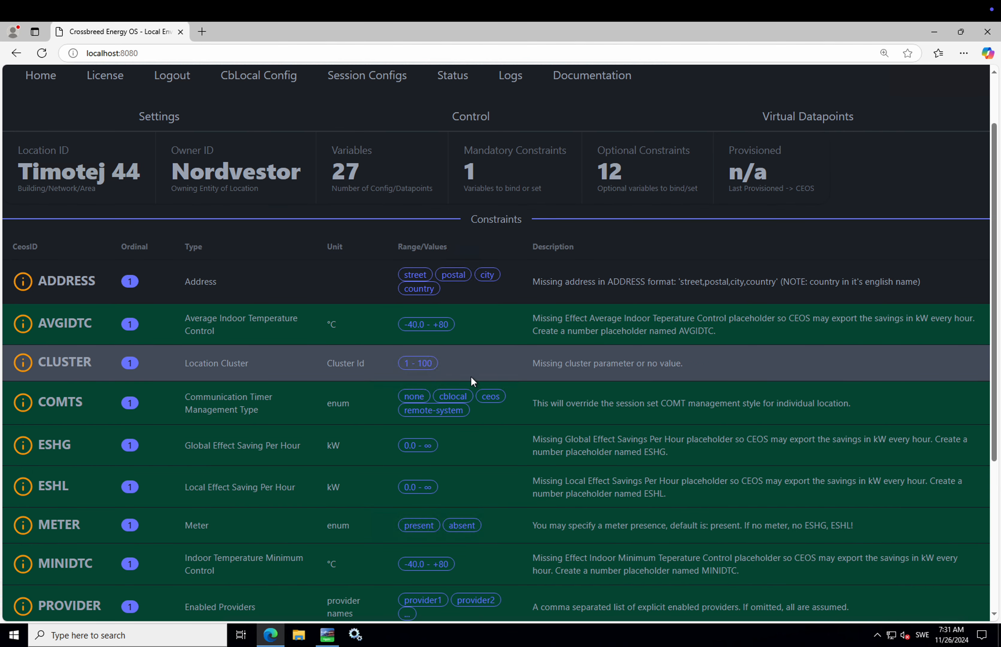
Step: Read the ESHG and ESHL constraint descriptions in Crossbreed Energy OS, then go back to WorkStation
{"action": "scroll", "coordinate": [471, 378], "scroll_direction": "down", "scroll_amount": 3}
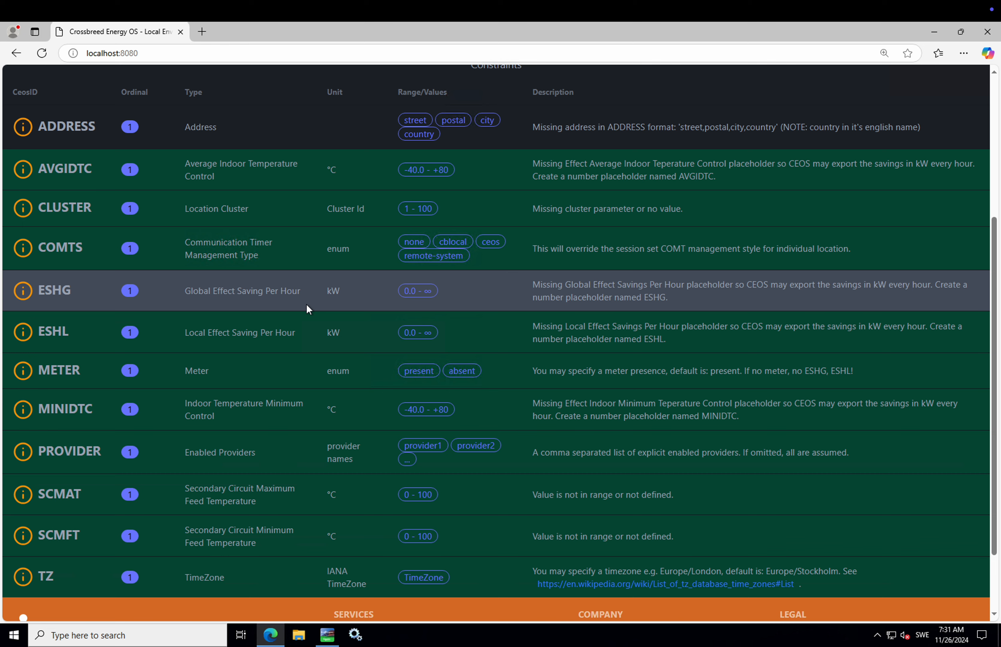
{"action": "mouse_move", "coordinate": [70, 297]}
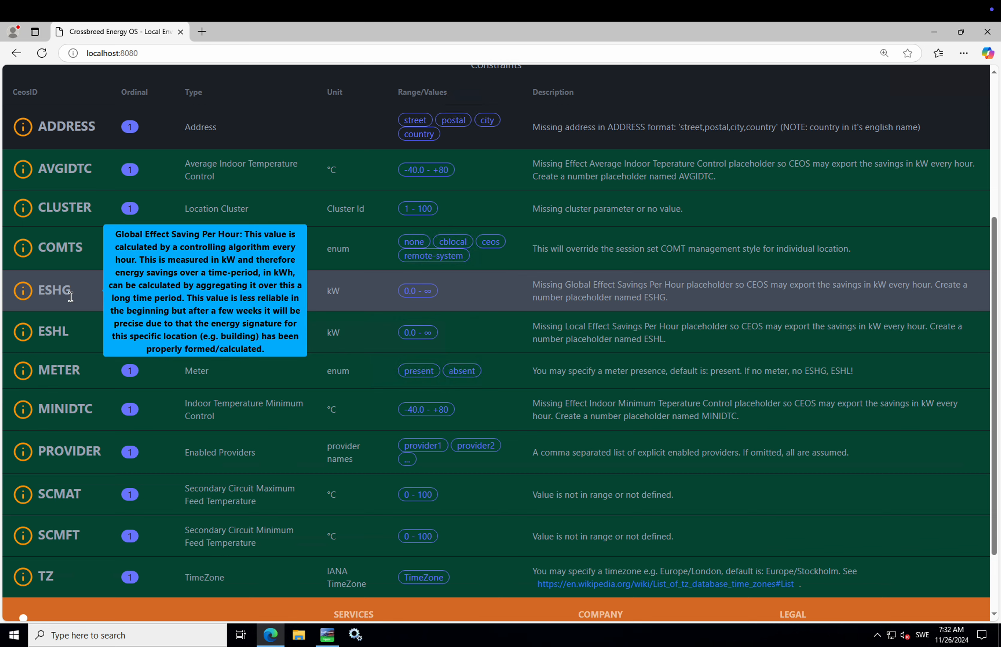
{"action": "mouse_move", "coordinate": [70, 326]}
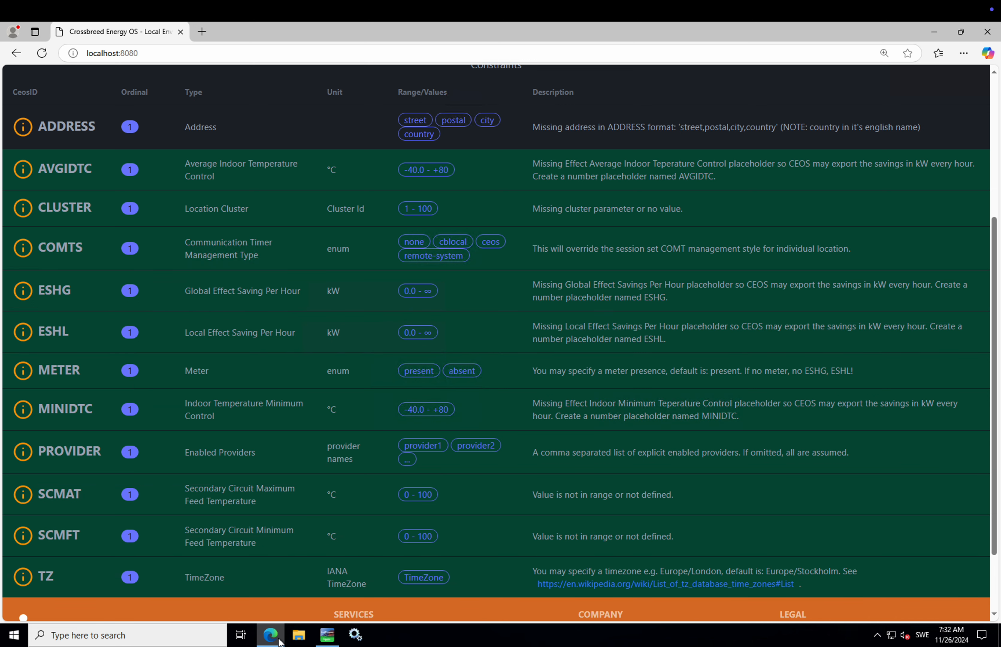
{"action": "left_click", "coordinate": [328, 635]}
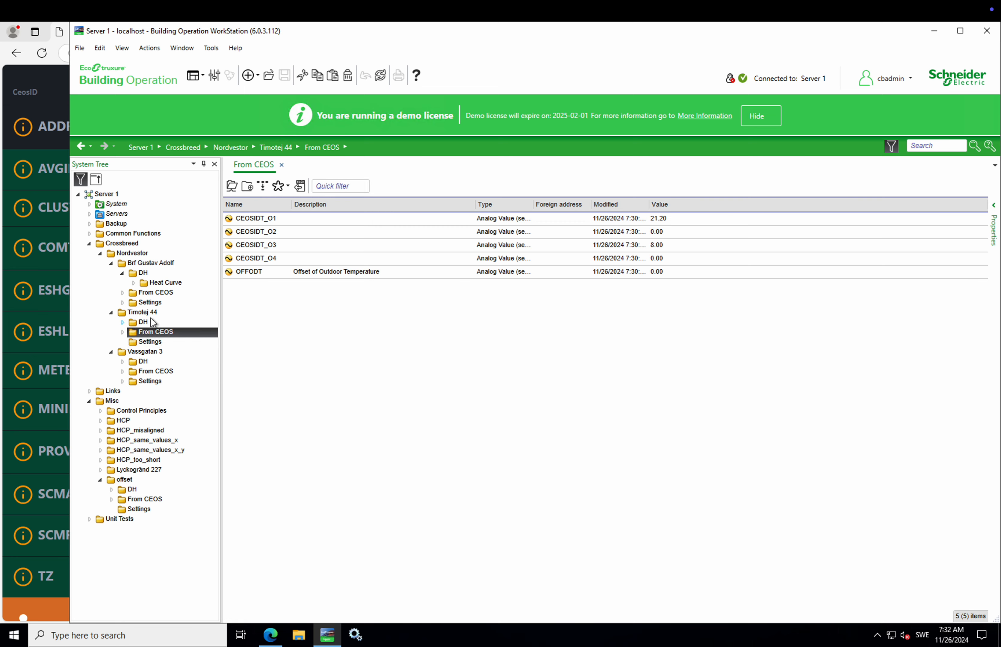
Step: Create an Analog Value named ESHG in Timotej 44's From CEOS folder
{"action": "right_click", "coordinate": [245, 302]}
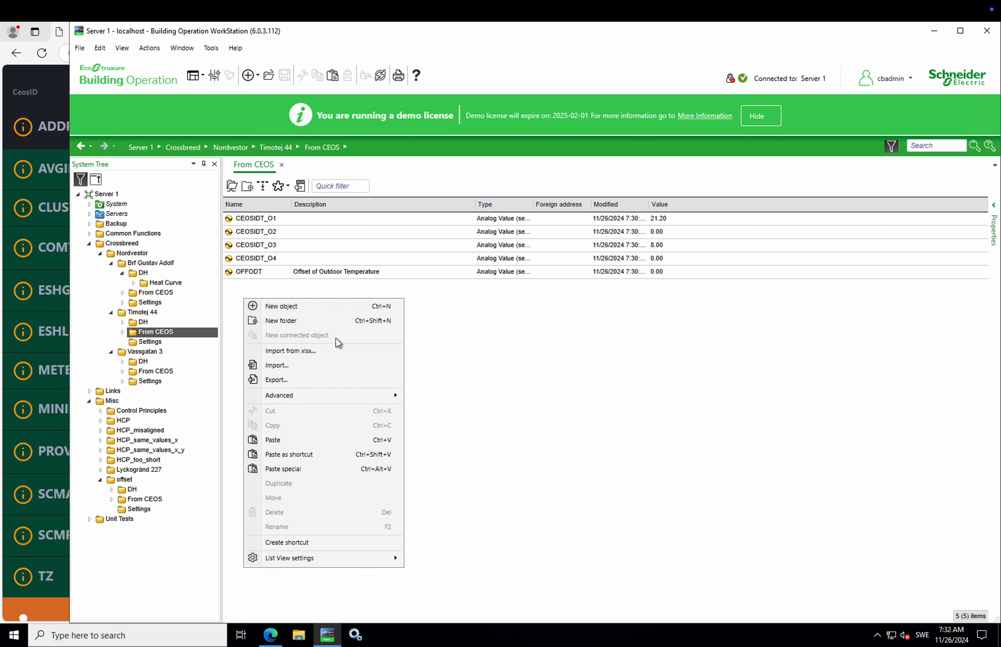
{"action": "left_click", "coordinate": [336, 309]}
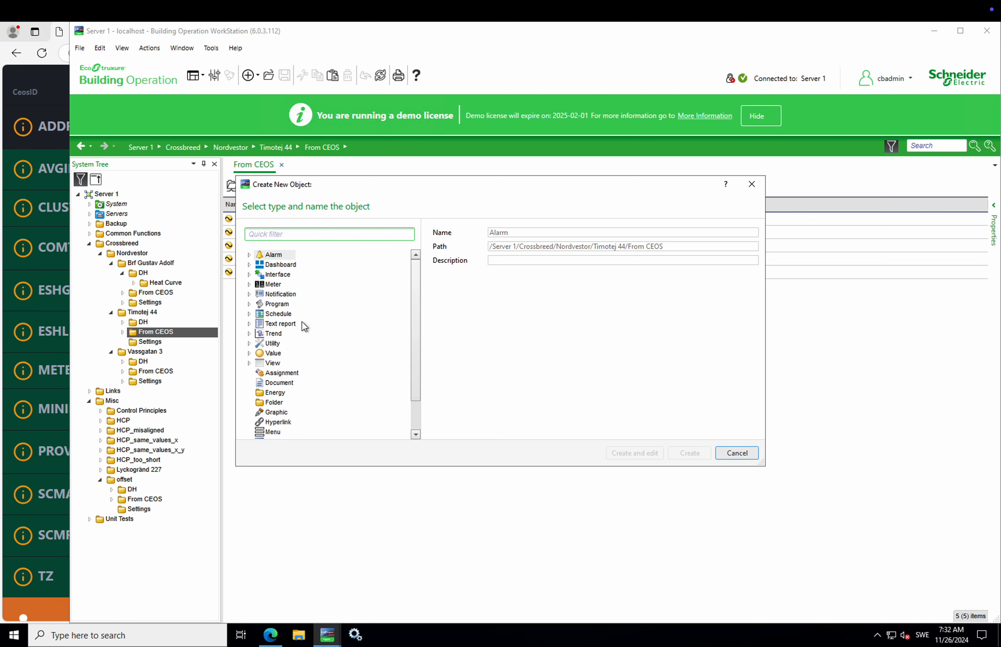
{"action": "left_click", "coordinate": [249, 354]}
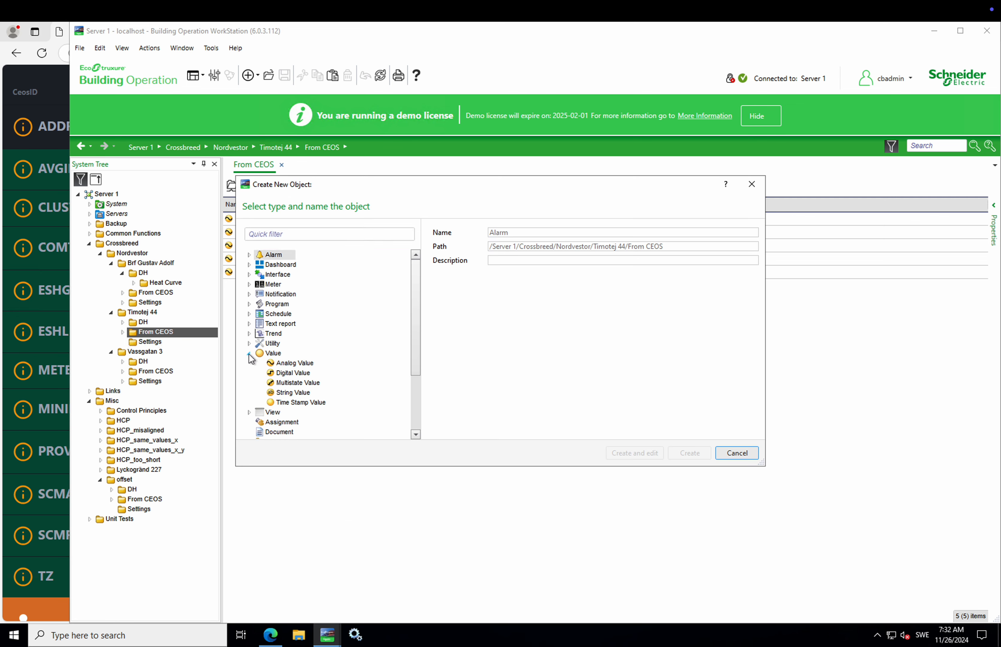
{"action": "left_click", "coordinate": [294, 363]}
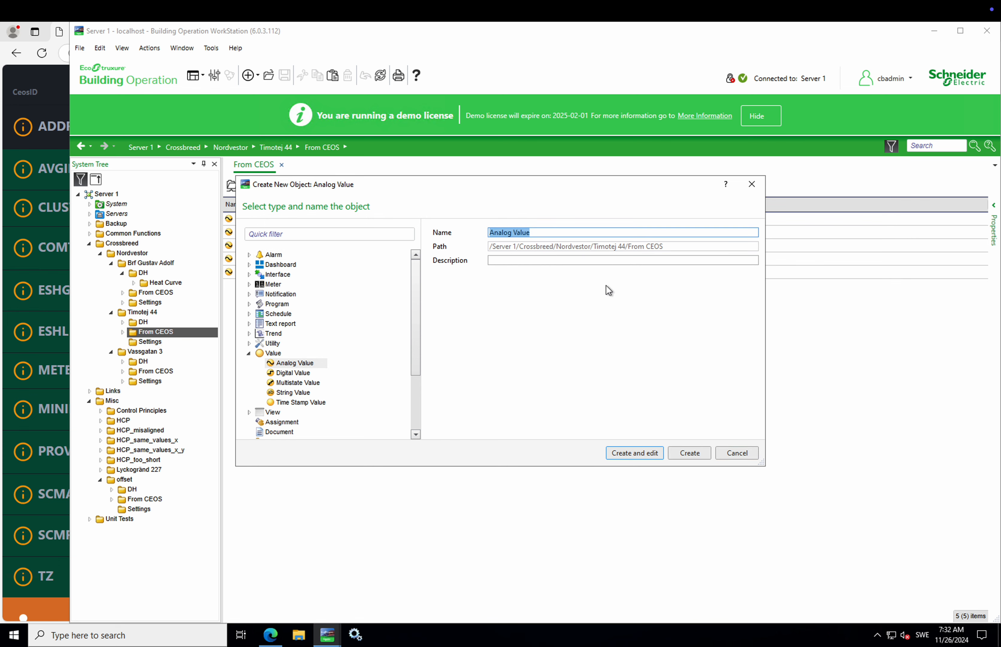
{"action": "type", "text": "ESHG"}
{"action": "left_click", "coordinate": [689, 451]}
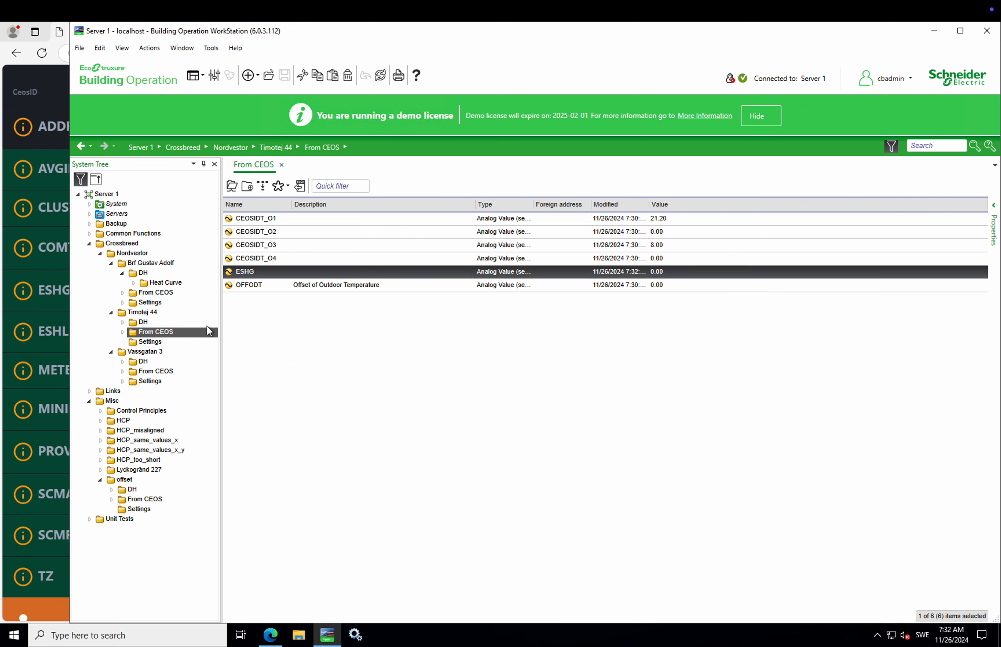
Step: Start a second new object in From CEOS with Analog Value as its type
{"action": "right_click", "coordinate": [284, 321]}
{"action": "left_click", "coordinate": [325, 328]}
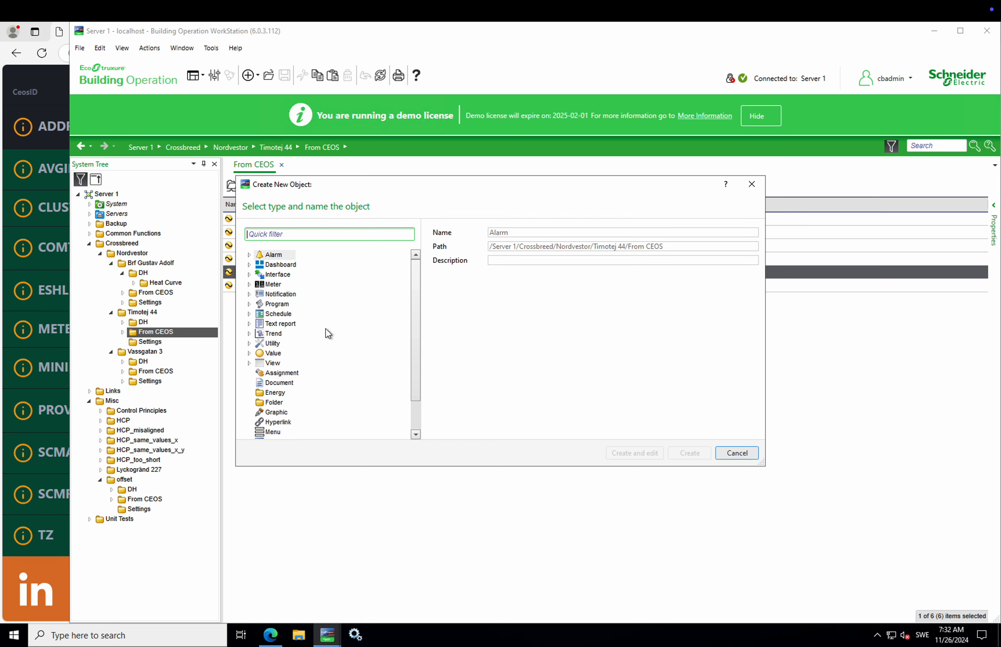
{"action": "left_click", "coordinate": [271, 636]}
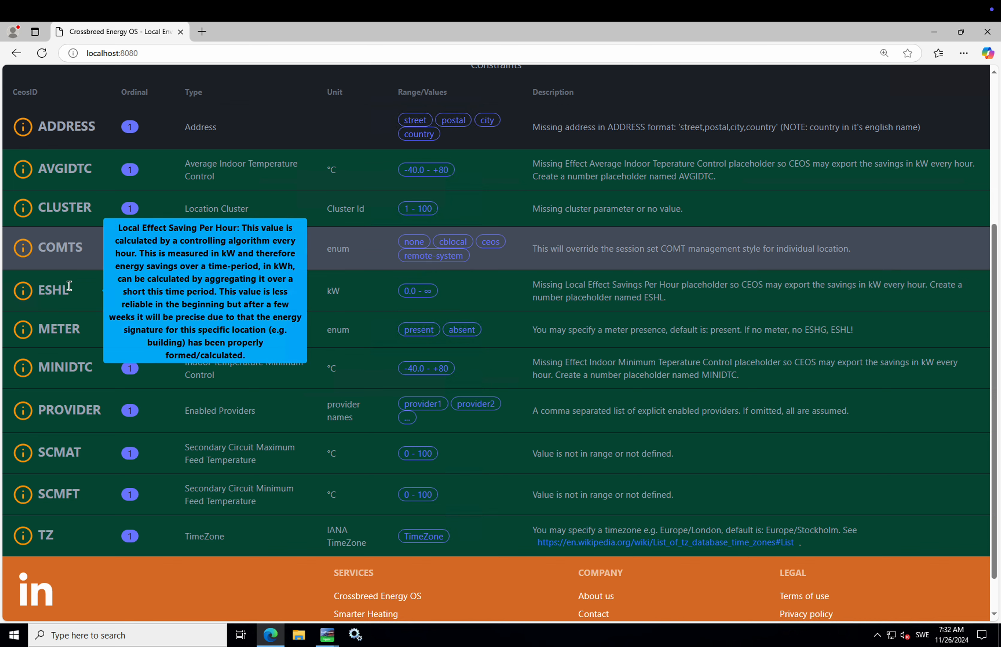
{"action": "mouse_move", "coordinate": [328, 634]}
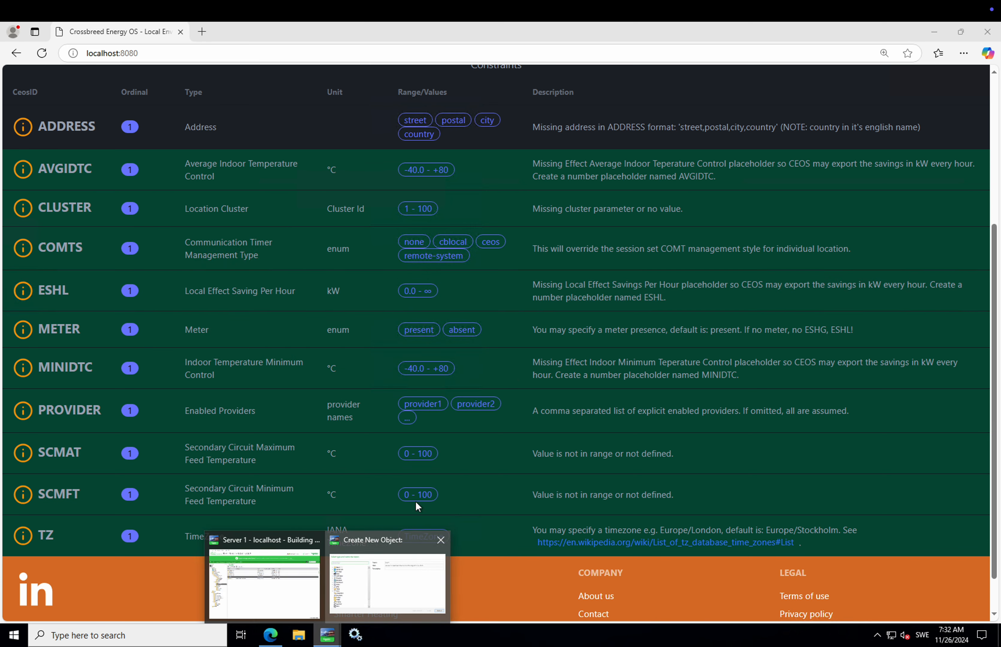
{"action": "left_click", "coordinate": [387, 583]}
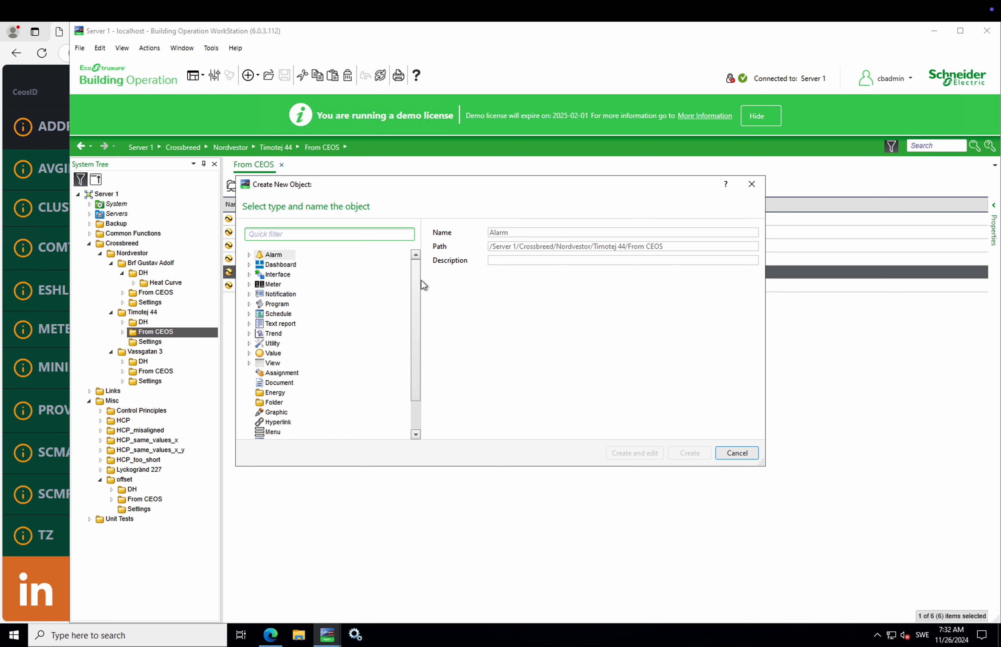
{"action": "left_click", "coordinate": [249, 353]}
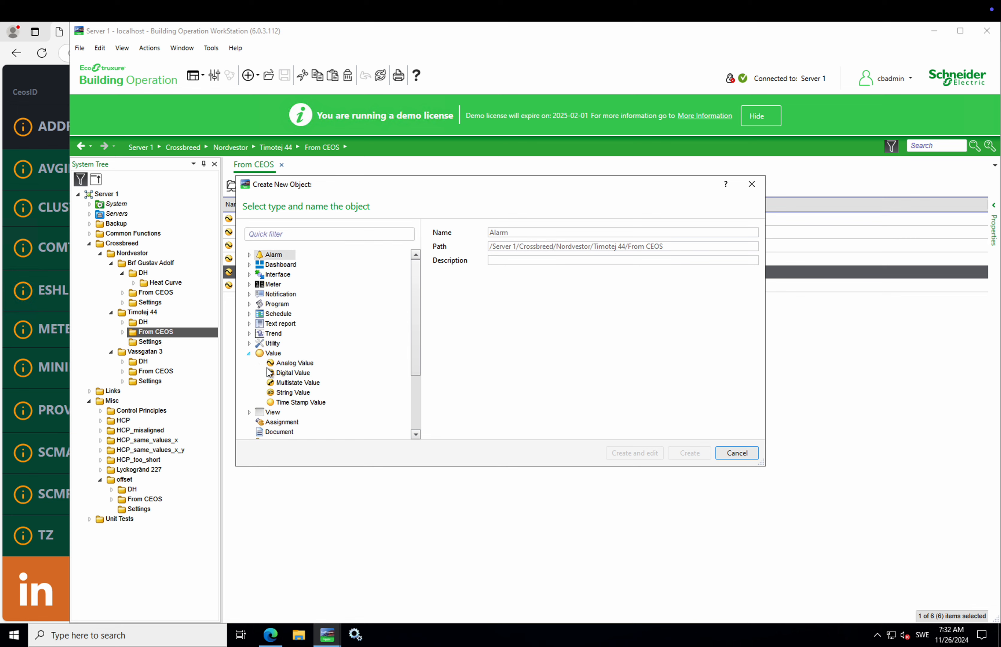
{"action": "left_click", "coordinate": [282, 365]}
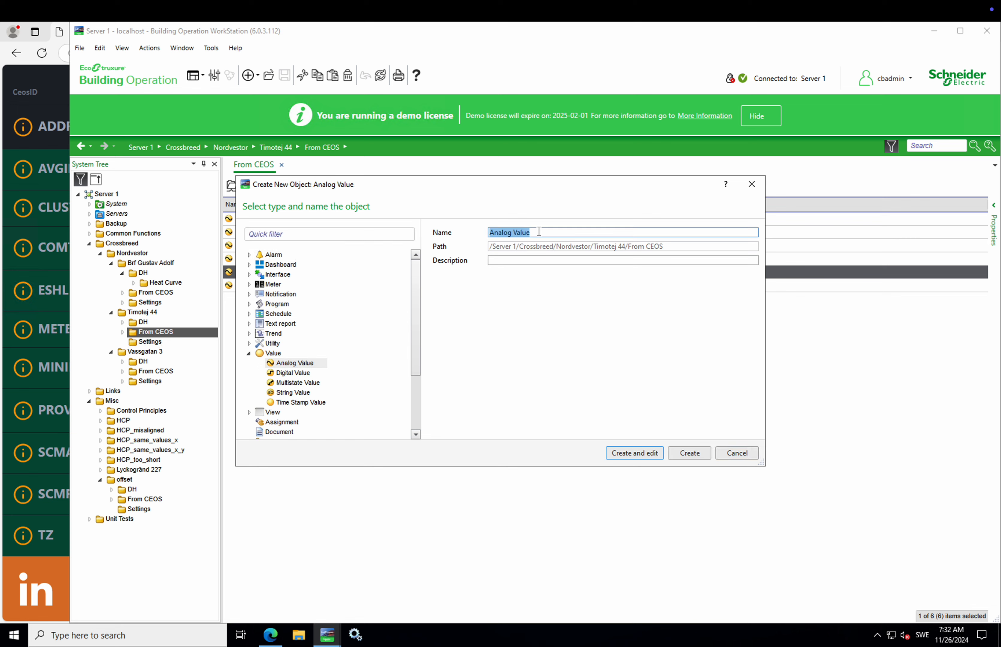
Step: Create the ESHL analog value, then confirm Crossbreed Energy OS no longer lists the ESHL constraint
{"action": "type", "text": "E"}
{"action": "left_click", "coordinate": [269, 635]}
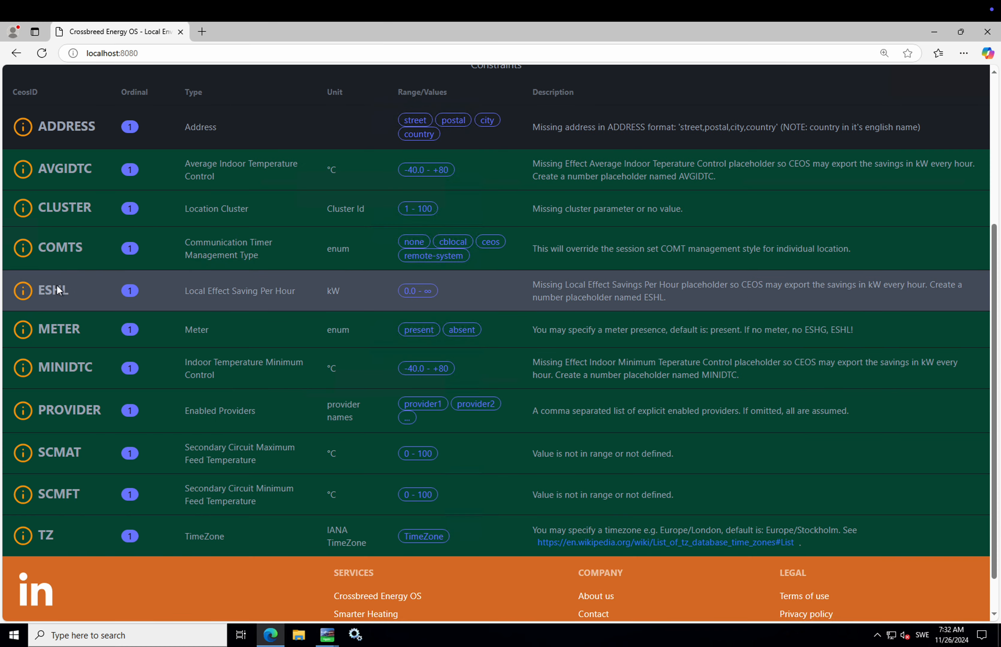
{"action": "mouse_move", "coordinate": [55, 289]}
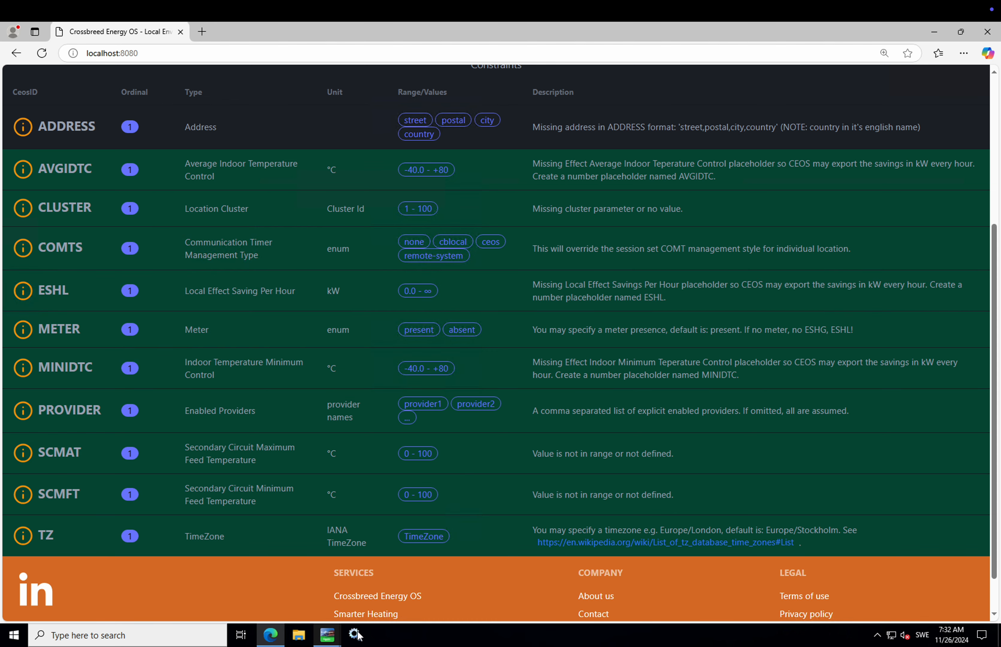
{"action": "mouse_move", "coordinate": [332, 636]}
{"action": "left_click", "coordinate": [371, 593]}
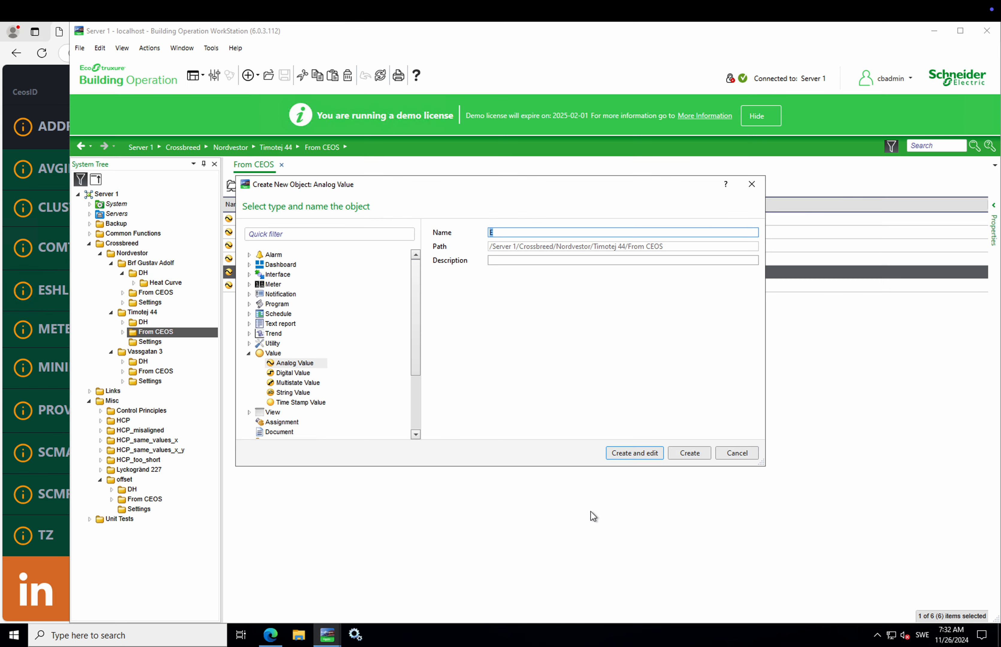
{"action": "type", "text": "ESHL"}
{"action": "left_click", "coordinate": [695, 453]}
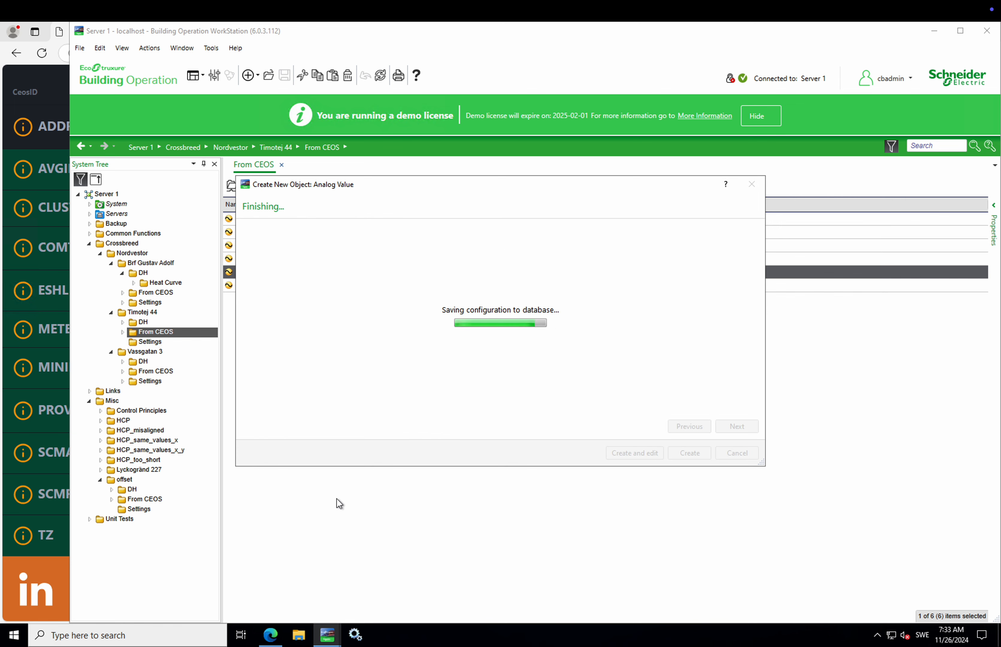
{"action": "left_click", "coordinate": [270, 635]}
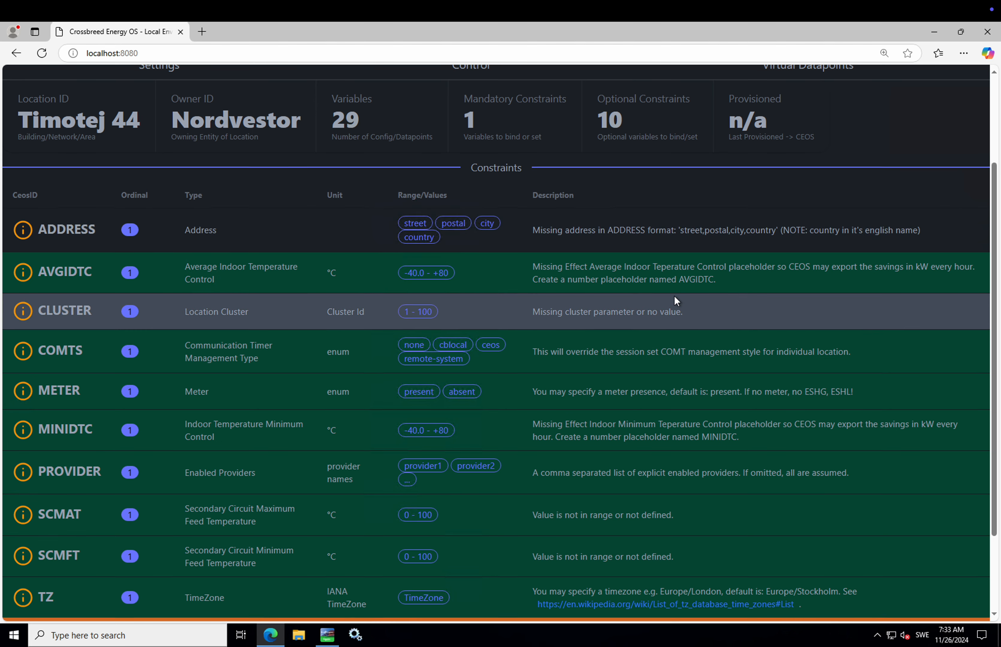
{"action": "scroll", "coordinate": [674, 295], "scroll_direction": "up", "scroll_amount": 1}
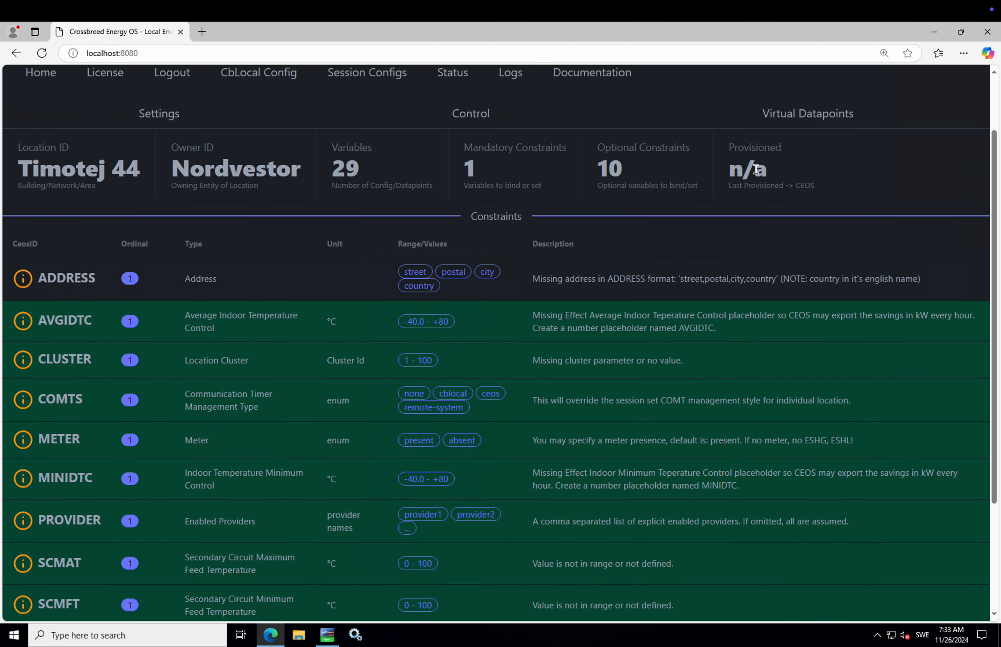
Step: Enter the building's full street address in Timotej 44's ADDRESS setting and save it
{"action": "left_click", "coordinate": [328, 636]}
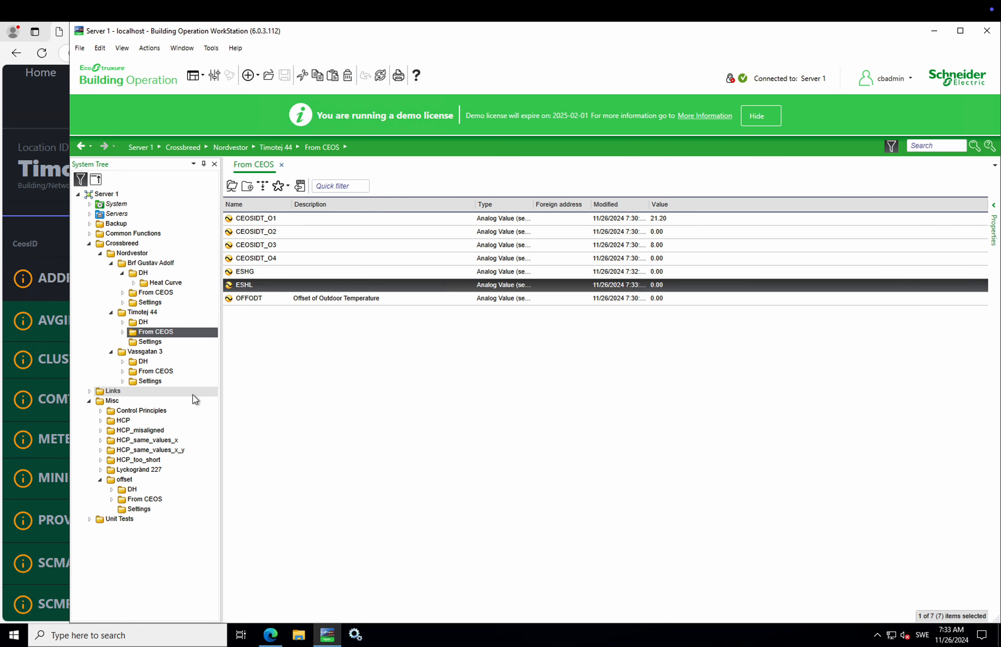
{"action": "left_click", "coordinate": [159, 348]}
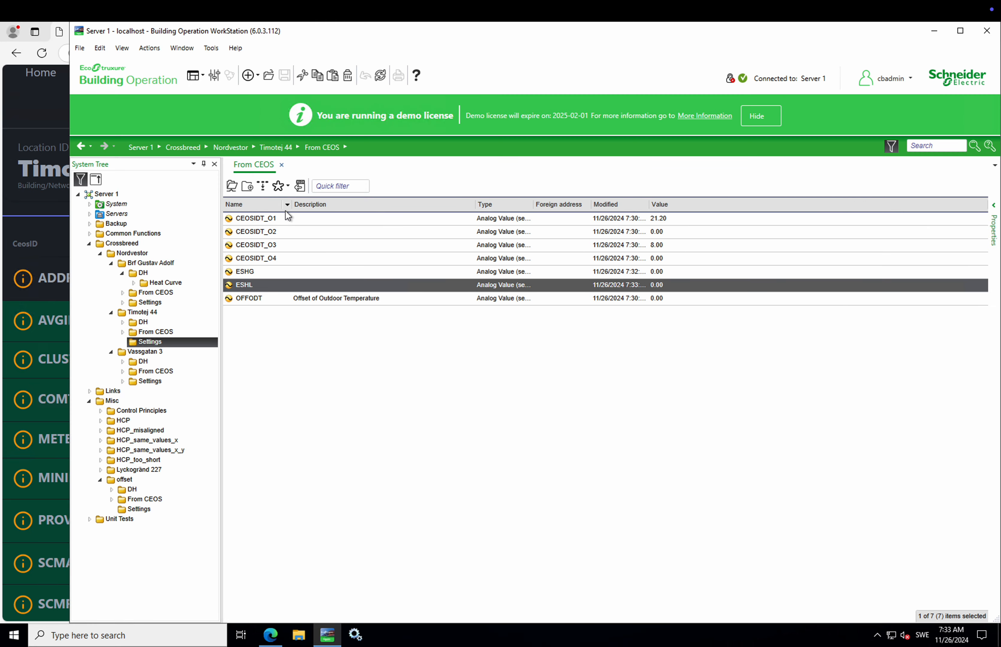
{"action": "left_click", "coordinate": [293, 219]}
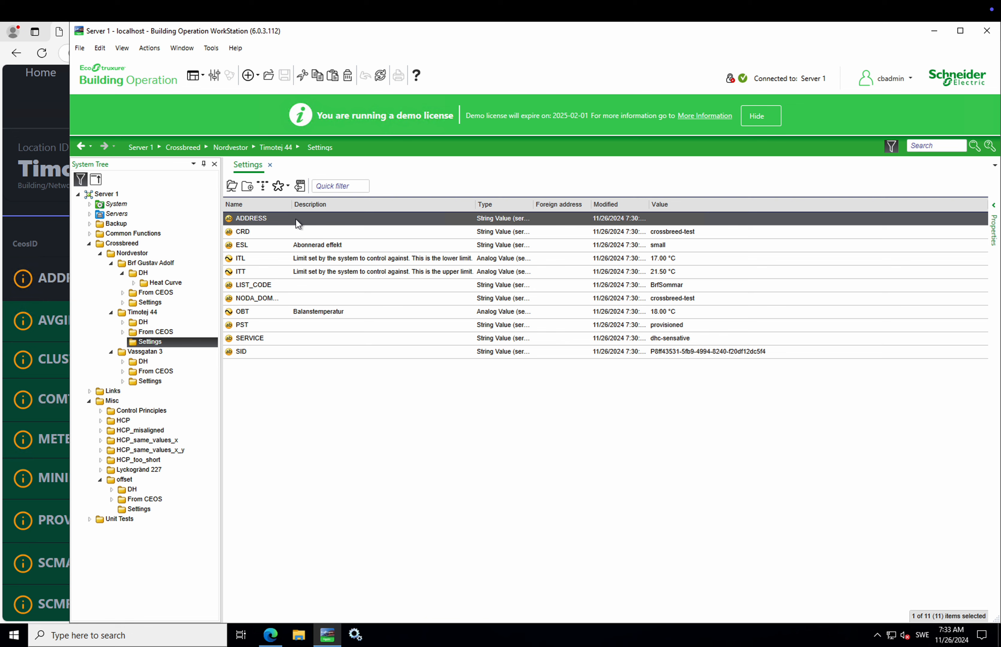
{"action": "double_click", "coordinate": [296, 219]}
{"action": "left_click", "coordinate": [360, 228]}
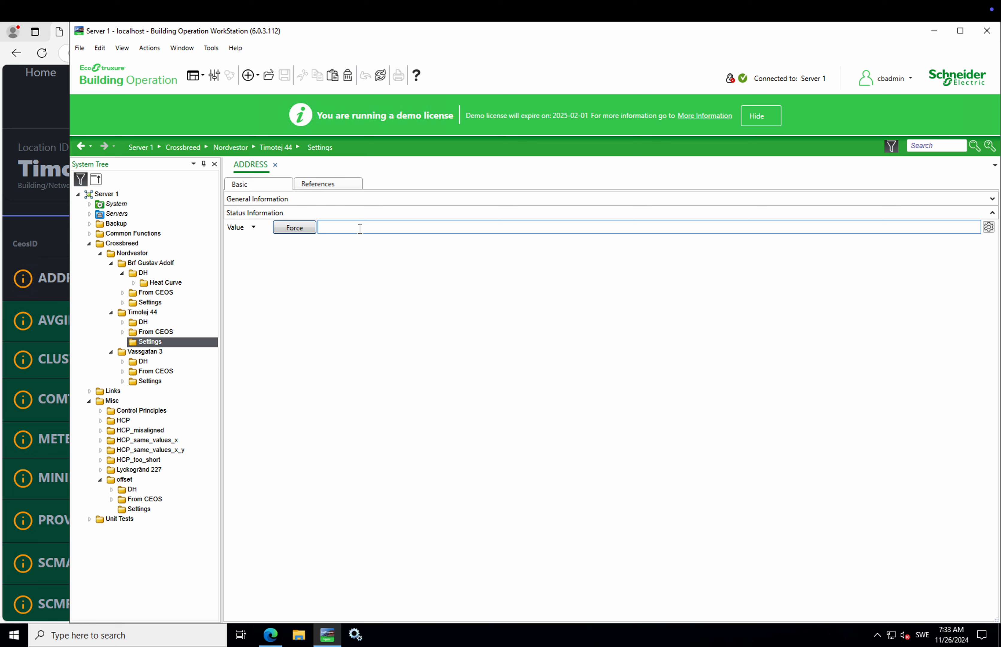
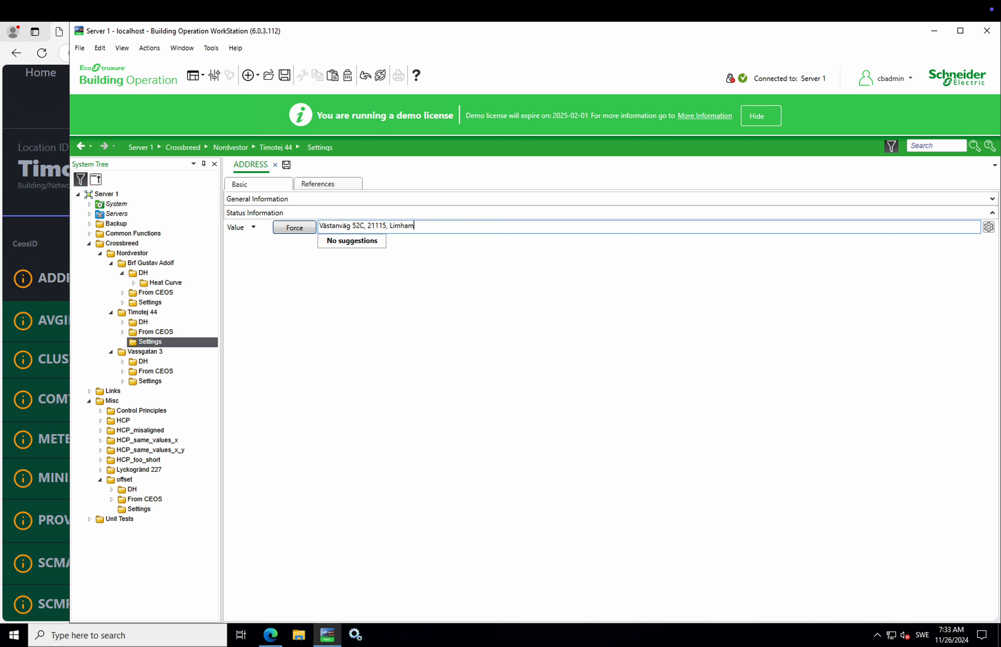
{"action": "left_click", "coordinate": [434, 228]}
{"action": "left_click", "coordinate": [480, 255]}
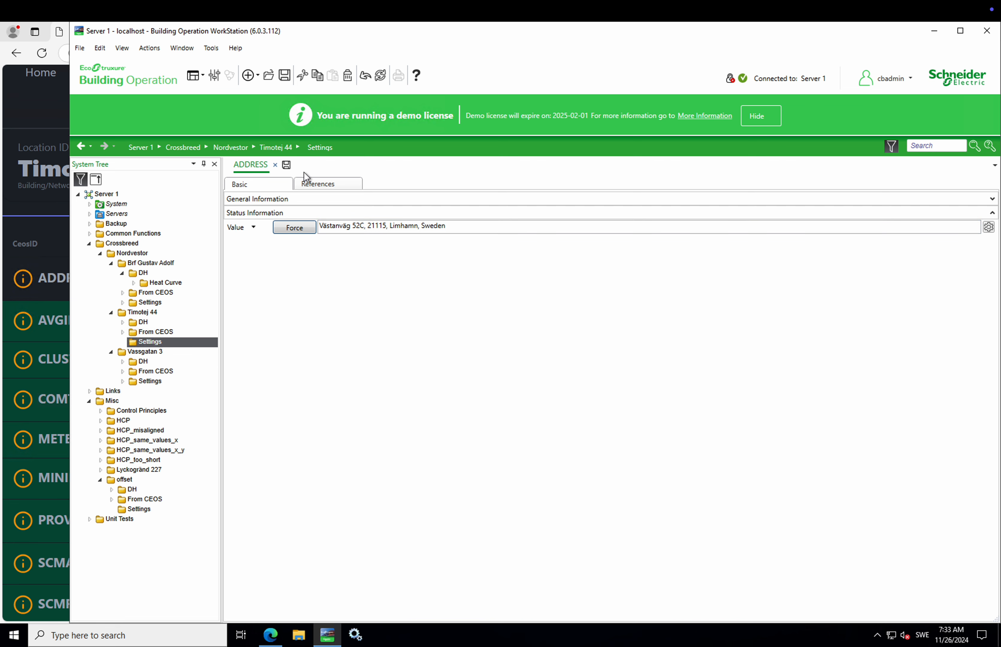
{"action": "left_click", "coordinate": [288, 165]}
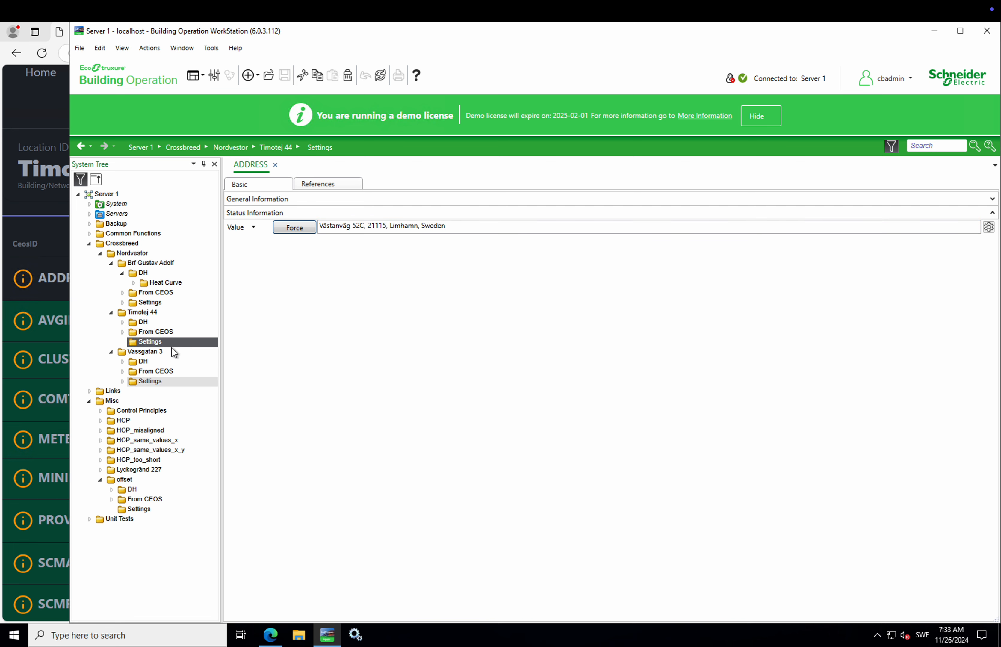
Step: Check Timotej 44's last-provisioned date, then toggle Purge on and off in its control form
{"action": "left_click", "coordinate": [271, 633]}
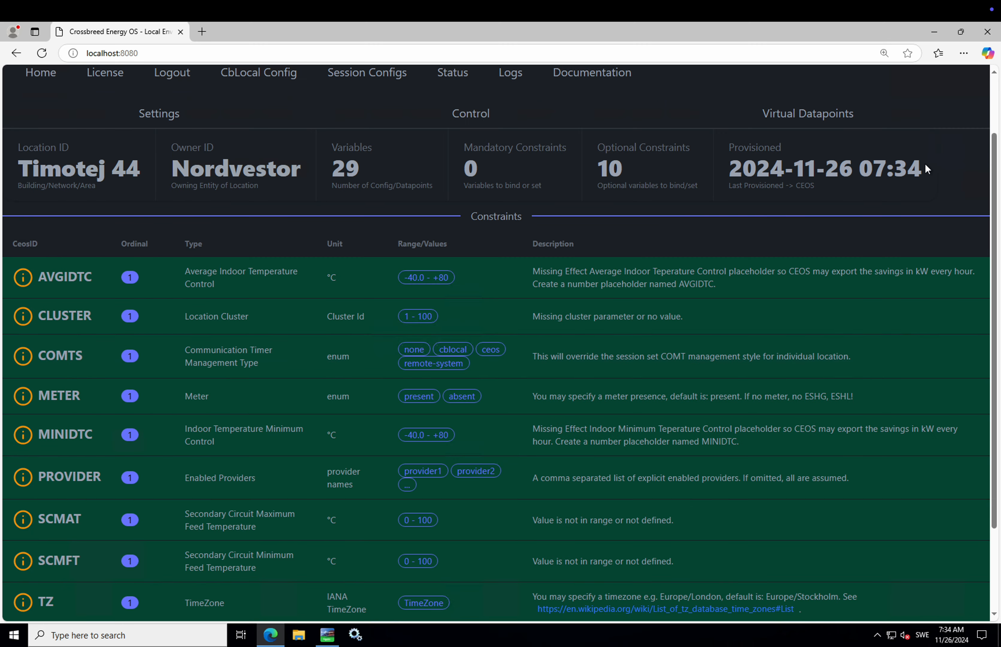
{"action": "left_click_drag", "start_coordinate": [924, 163], "coordinate": [735, 169]}
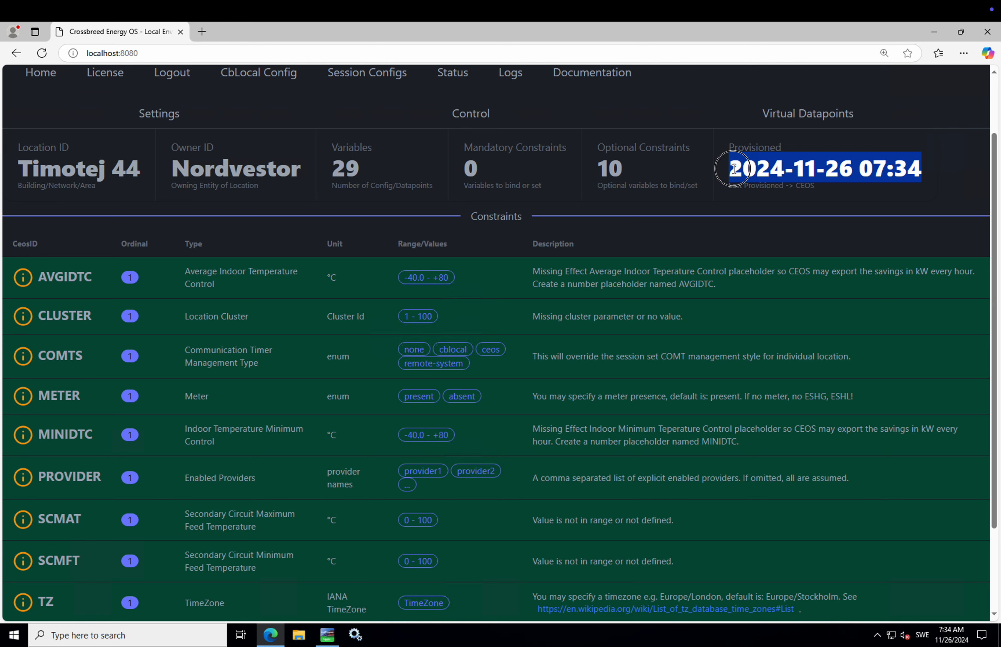
{"action": "left_click", "coordinate": [835, 194]}
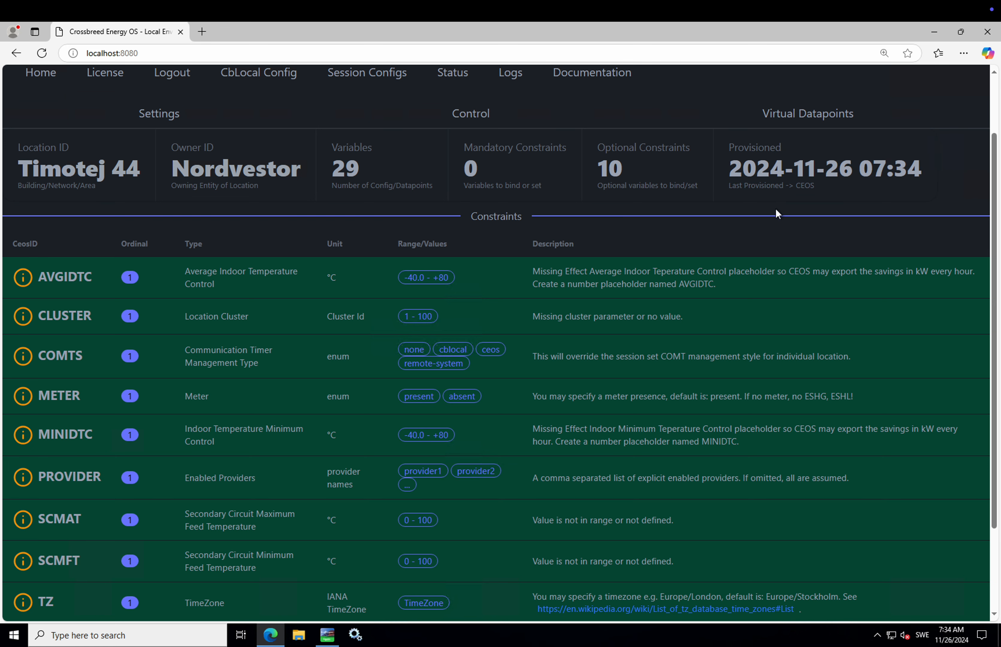
{"action": "scroll", "coordinate": [771, 215], "scroll_direction": "up", "scroll_amount": 2}
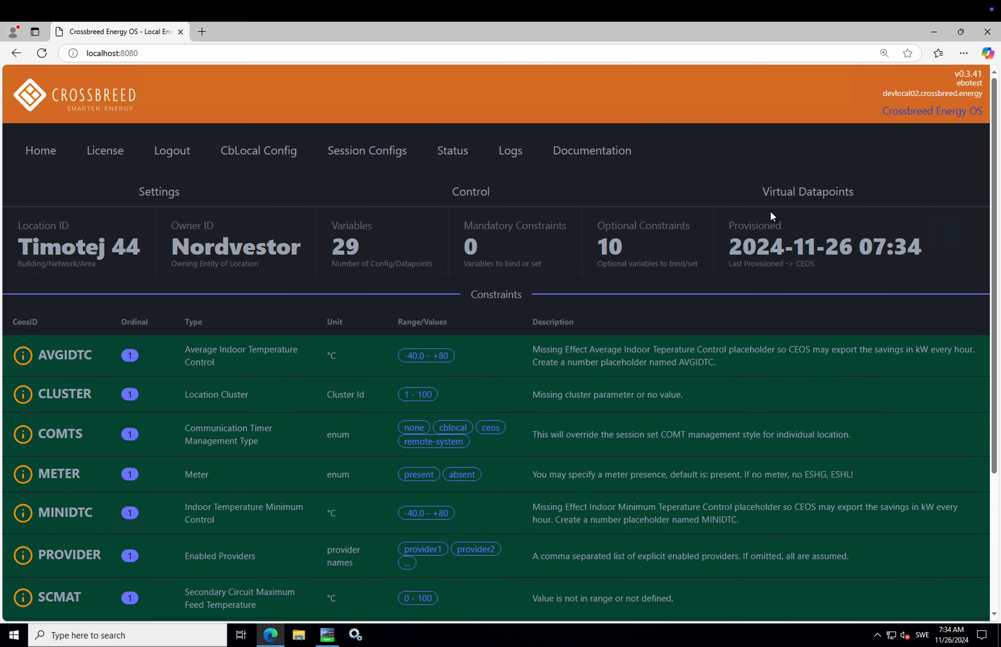
{"action": "left_click", "coordinate": [471, 194]}
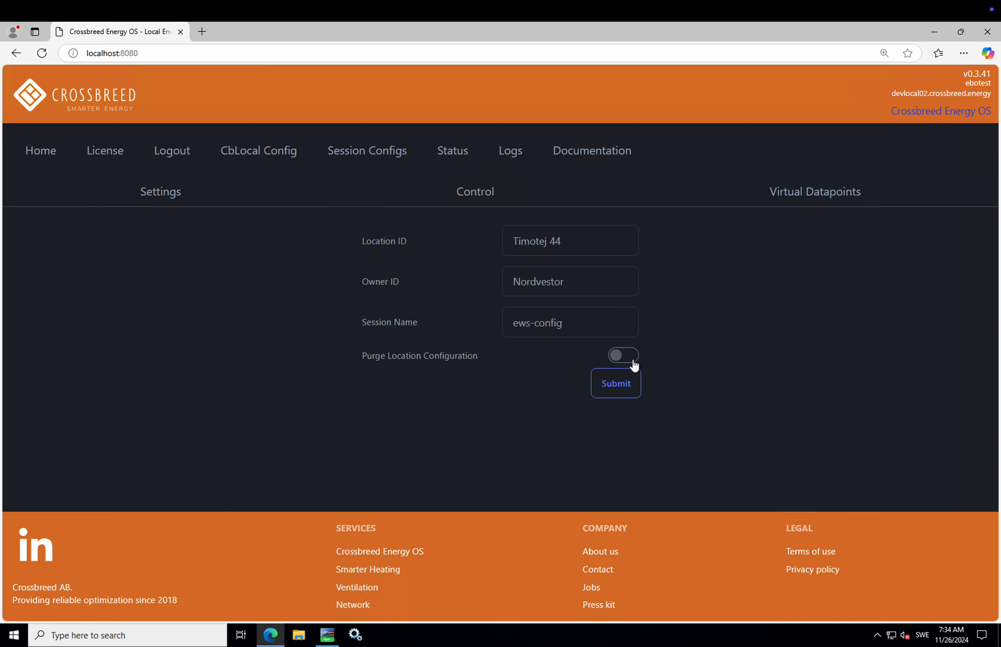
{"action": "left_click", "coordinate": [624, 358]}
{"action": "left_click", "coordinate": [626, 357]}
Step: Open the Virtual Datapoints editor for Timotej 44's location path
{"action": "left_click", "coordinate": [799, 198]}
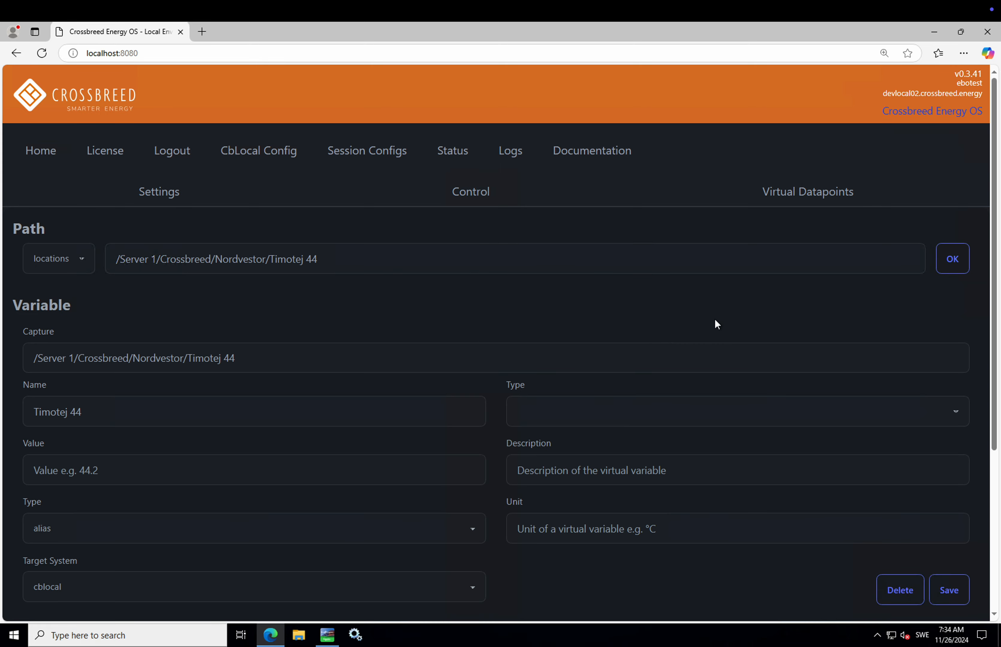
{"action": "scroll", "coordinate": [647, 324], "scroll_direction": "down", "scroll_amount": 5}
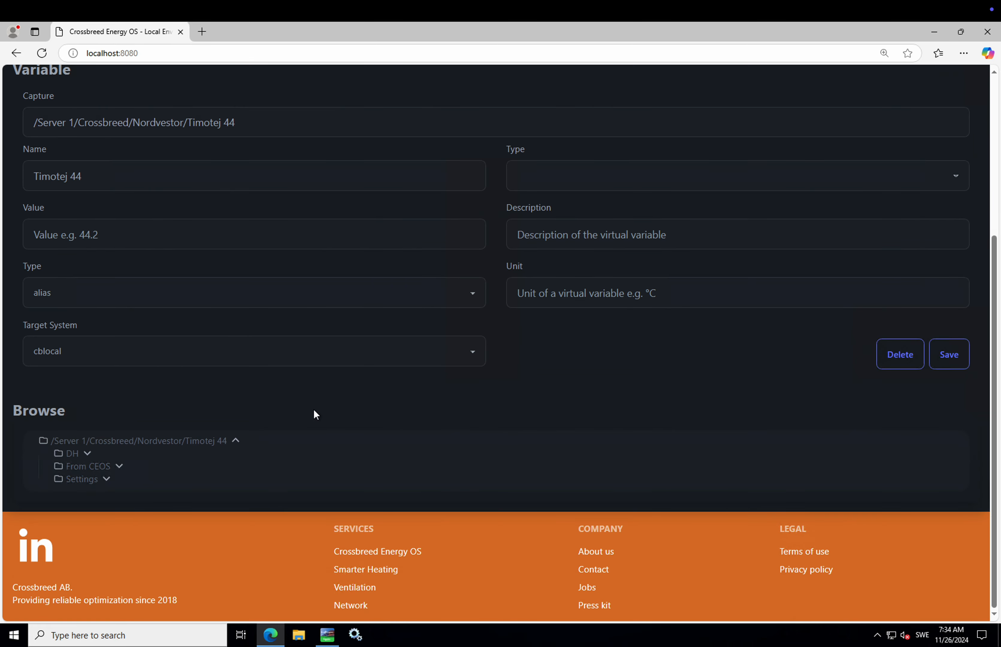
{"action": "scroll", "coordinate": [327, 396], "scroll_direction": "up", "scroll_amount": 2}
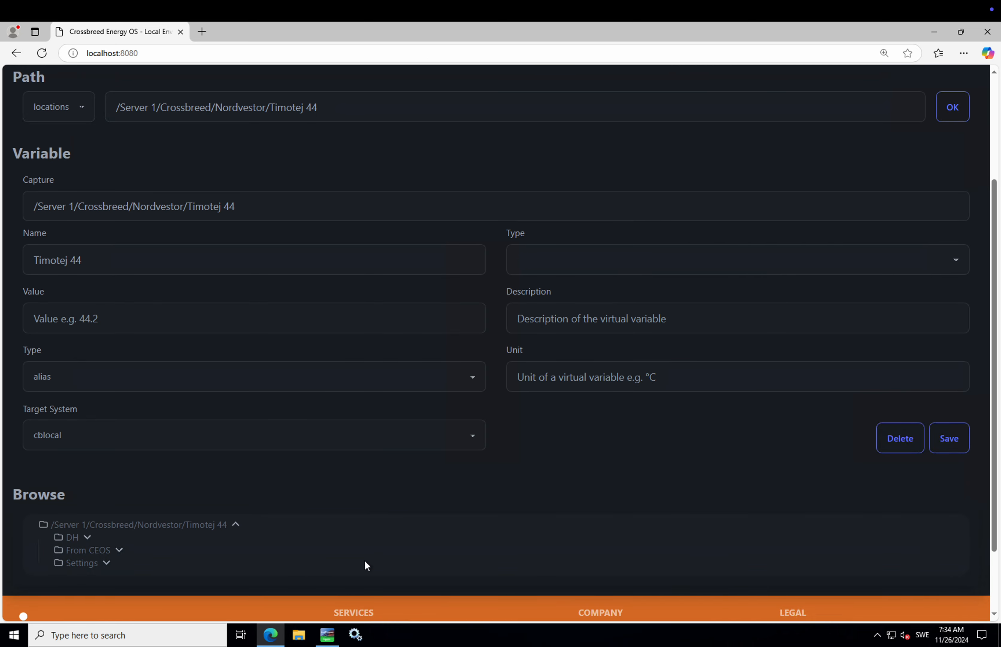
{"action": "left_click", "coordinate": [328, 634]}
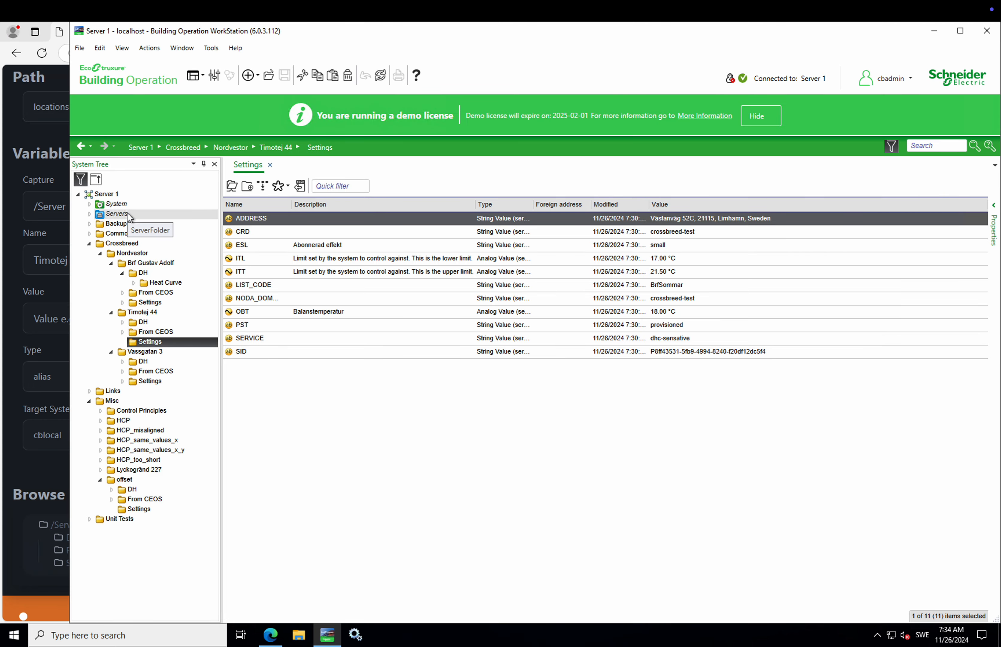
{"action": "left_click", "coordinate": [145, 322]}
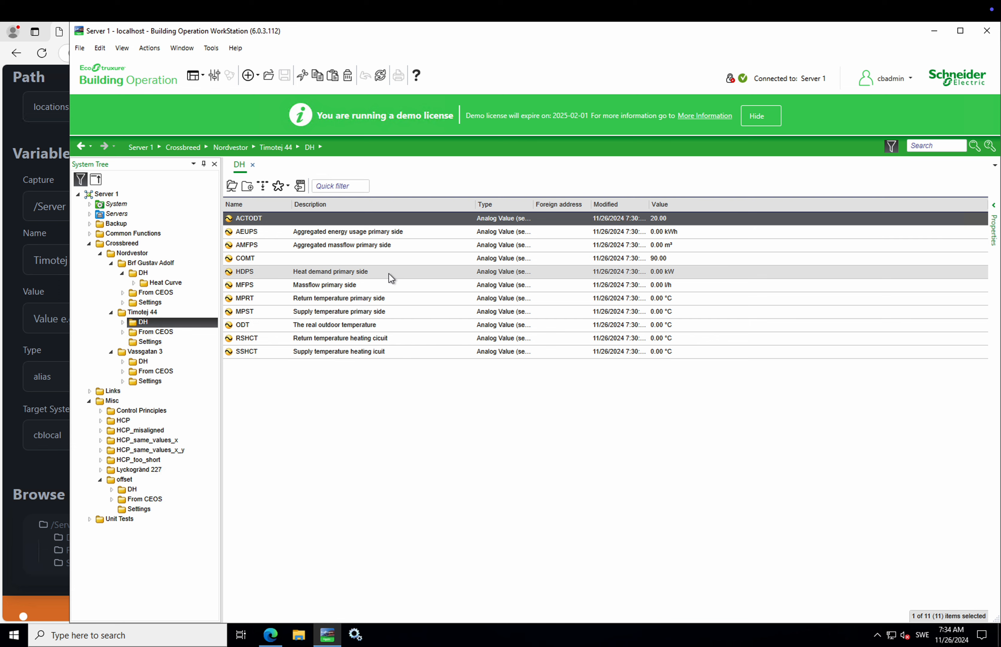
{"action": "left_click", "coordinate": [362, 328]}
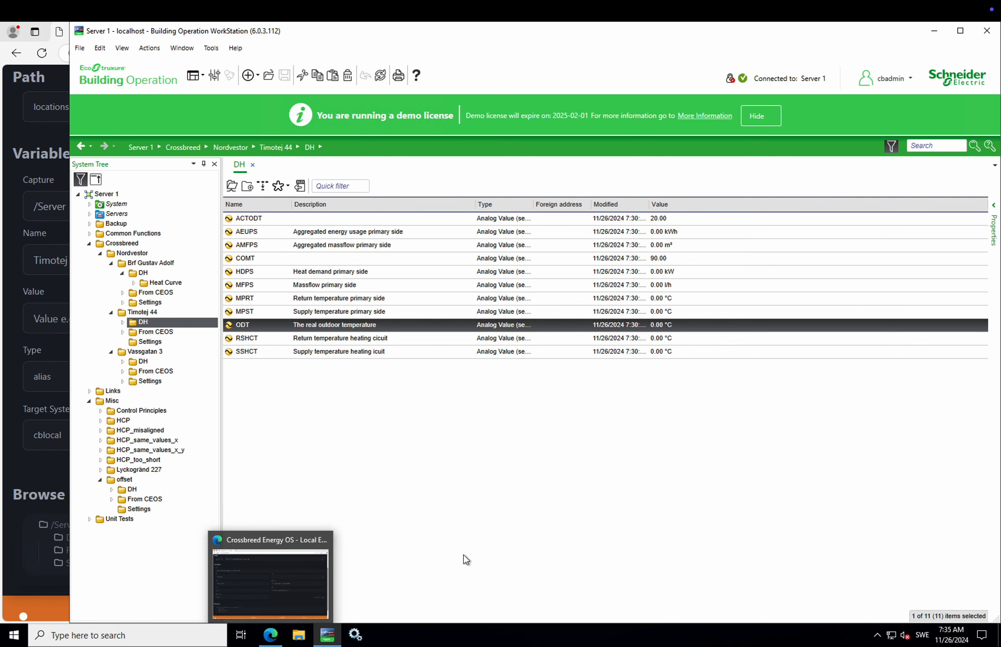
{"action": "left_click", "coordinate": [271, 635]}
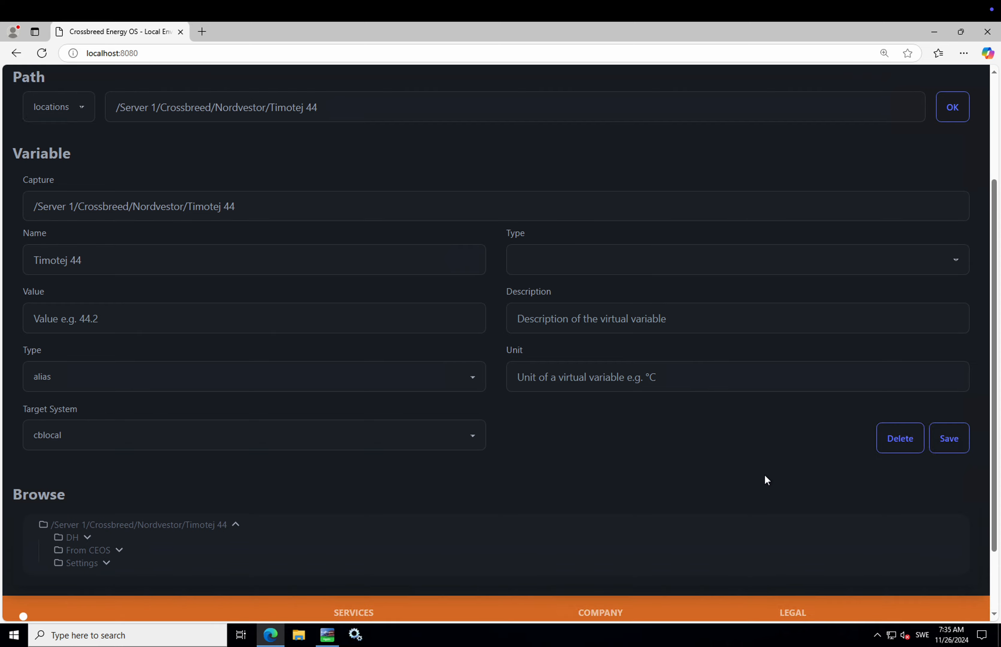
Step: Expand Timotej 44's Settings folder in the Browse tree
{"action": "left_click", "coordinate": [81, 564]}
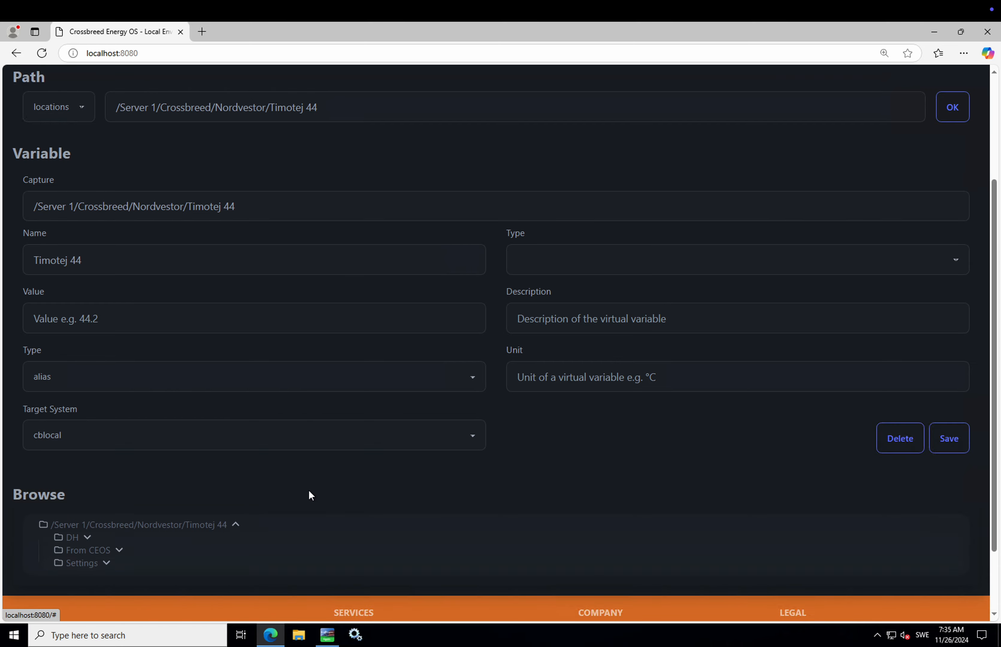
{"action": "scroll", "coordinate": [309, 489], "scroll_direction": "down", "scroll_amount": 5}
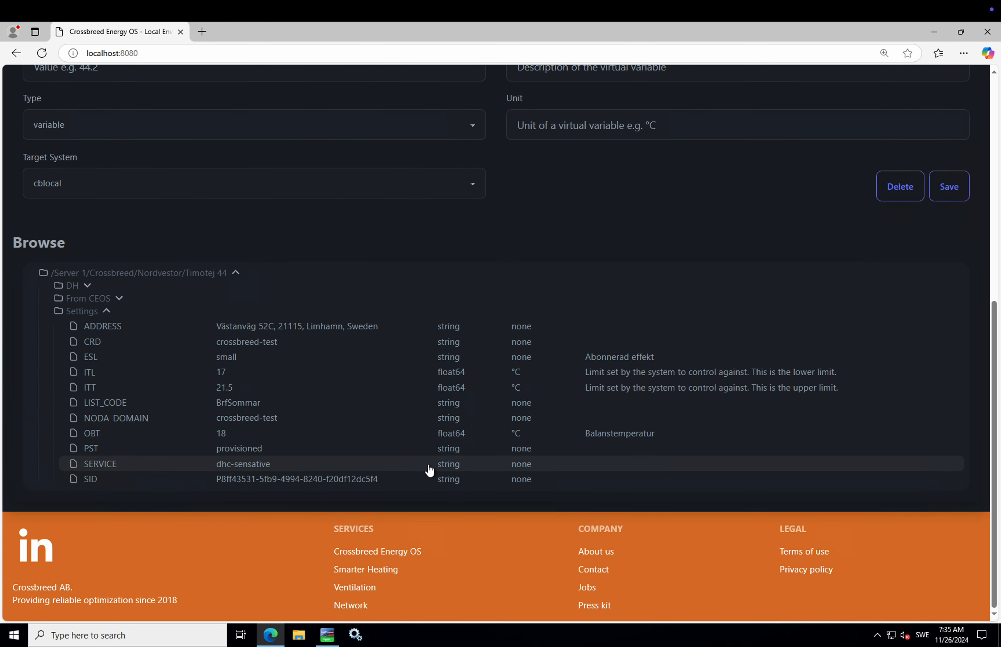
{"action": "scroll", "coordinate": [429, 470], "scroll_direction": "up", "scroll_amount": 2}
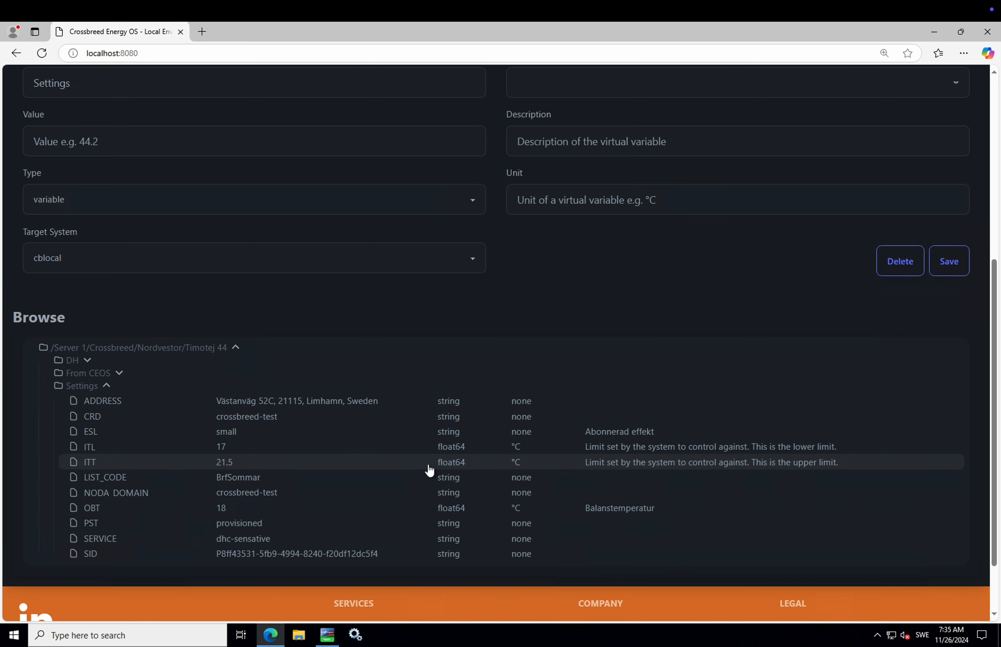
{"action": "scroll", "coordinate": [429, 470], "scroll_direction": "up", "scroll_amount": 9}
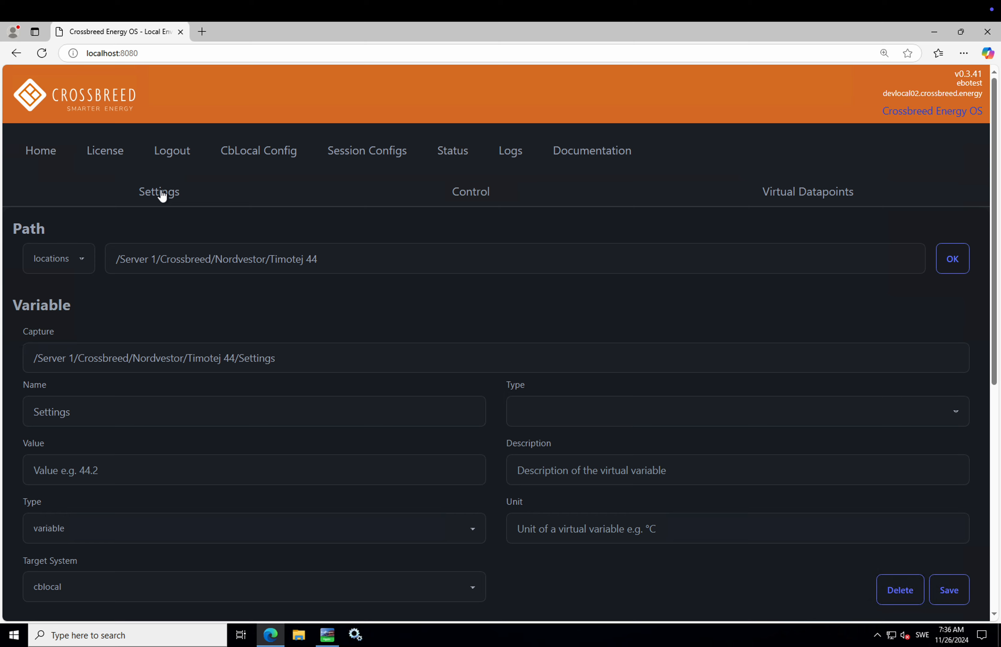
Step: Reset the Path to the root "/" and apply it
{"action": "left_click_drag", "start_coordinate": [331, 262], "coordinate": [119, 258]}
{"action": "key", "text": "BackSpace"}
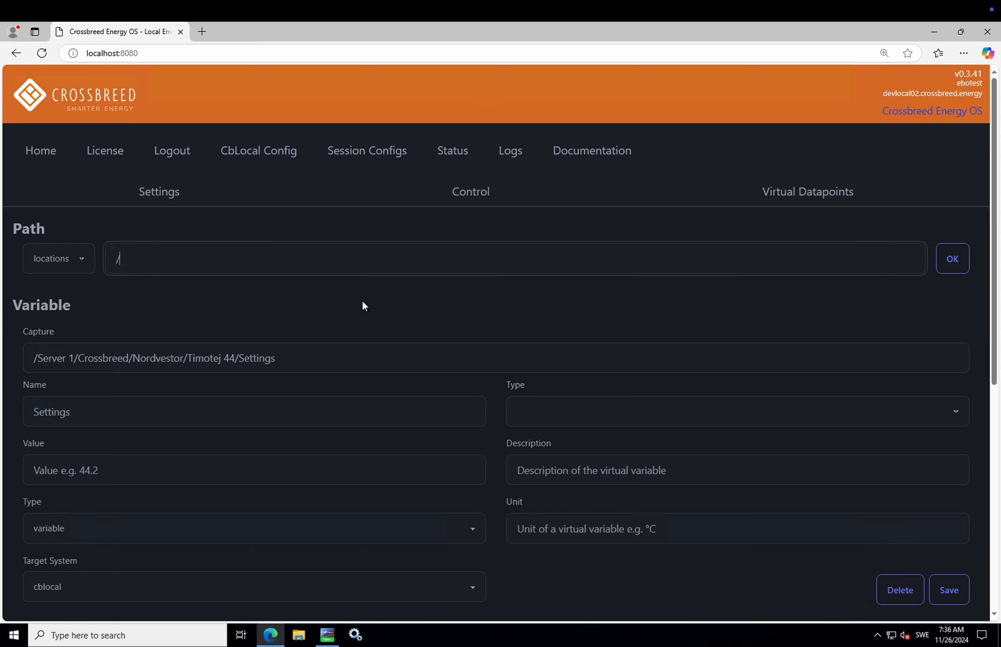
{"action": "left_click", "coordinate": [955, 261]}
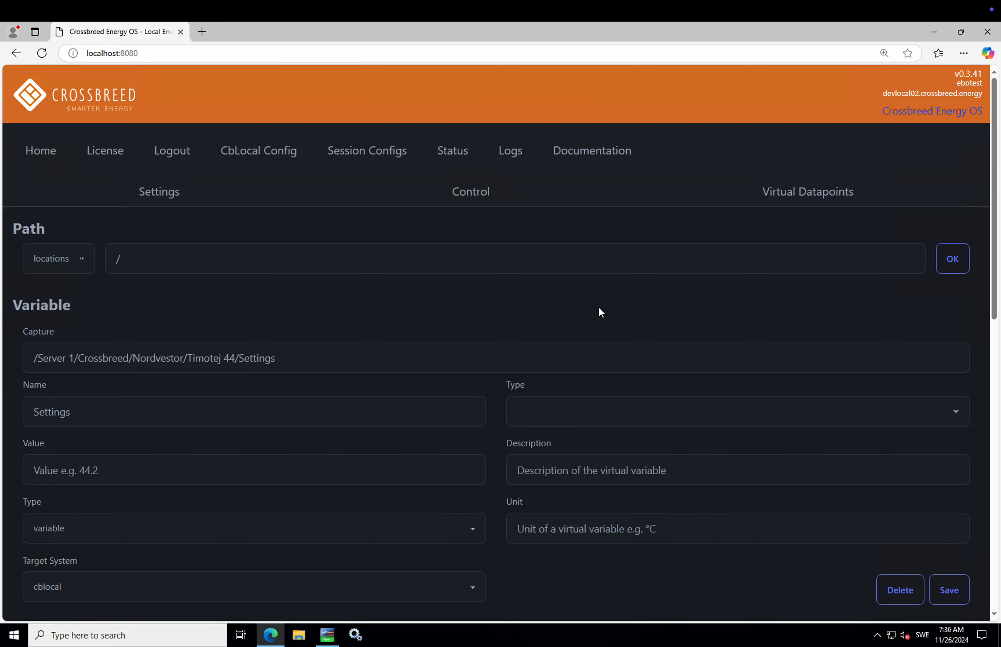
{"action": "scroll", "coordinate": [600, 310], "scroll_direction": "down", "scroll_amount": 10}
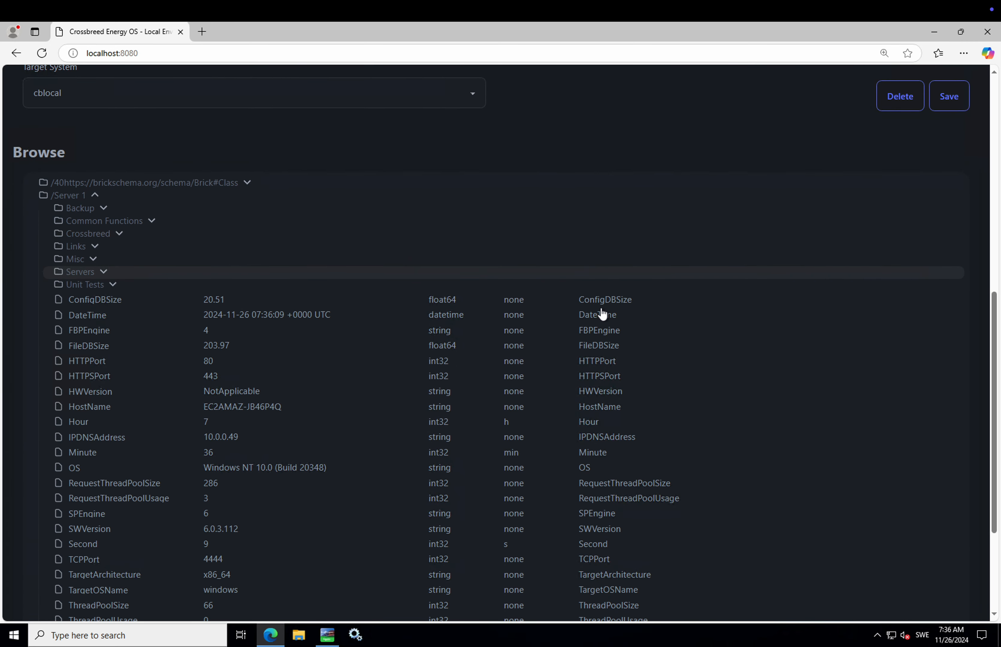
{"action": "scroll", "coordinate": [602, 314], "scroll_direction": "up", "scroll_amount": 10}
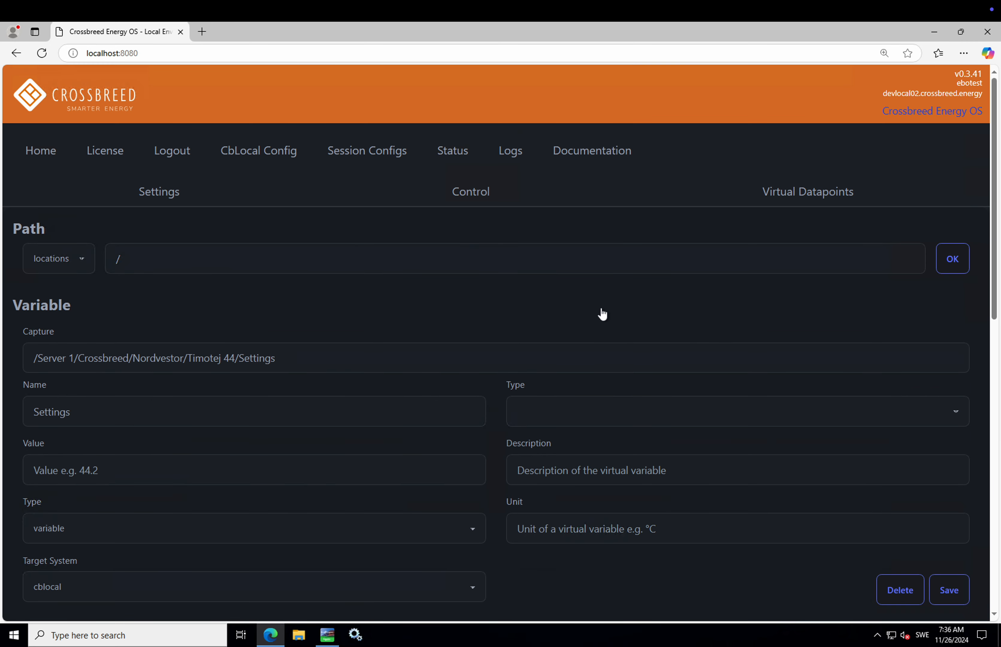
Step: Show the ews-config session Status overview with Timotej 44's 10 constraints
{"action": "left_click", "coordinate": [450, 159]}
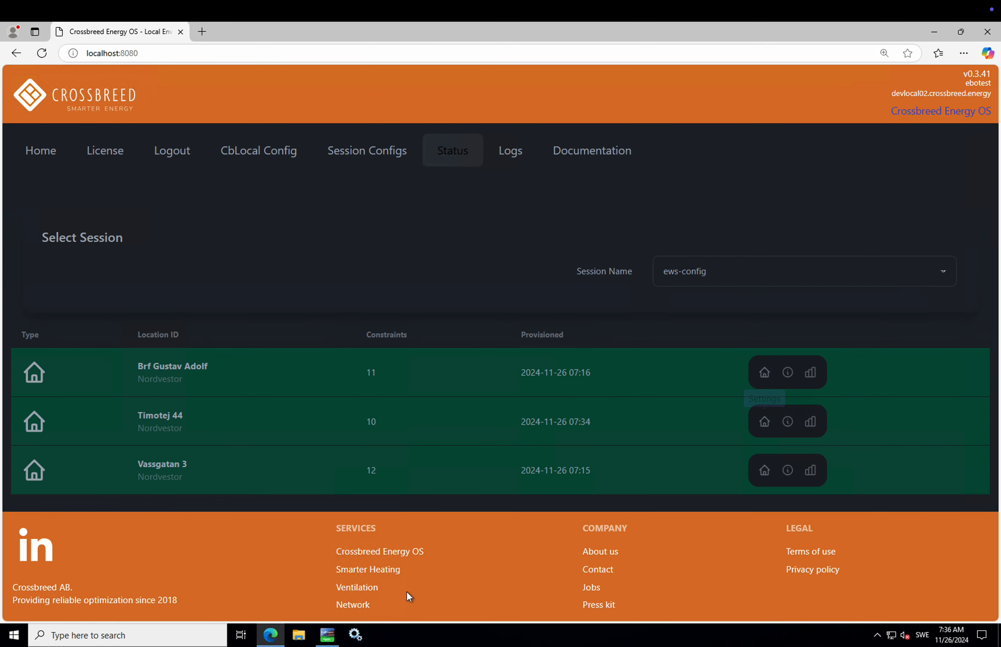
{"action": "mouse_move", "coordinate": [281, 641]}
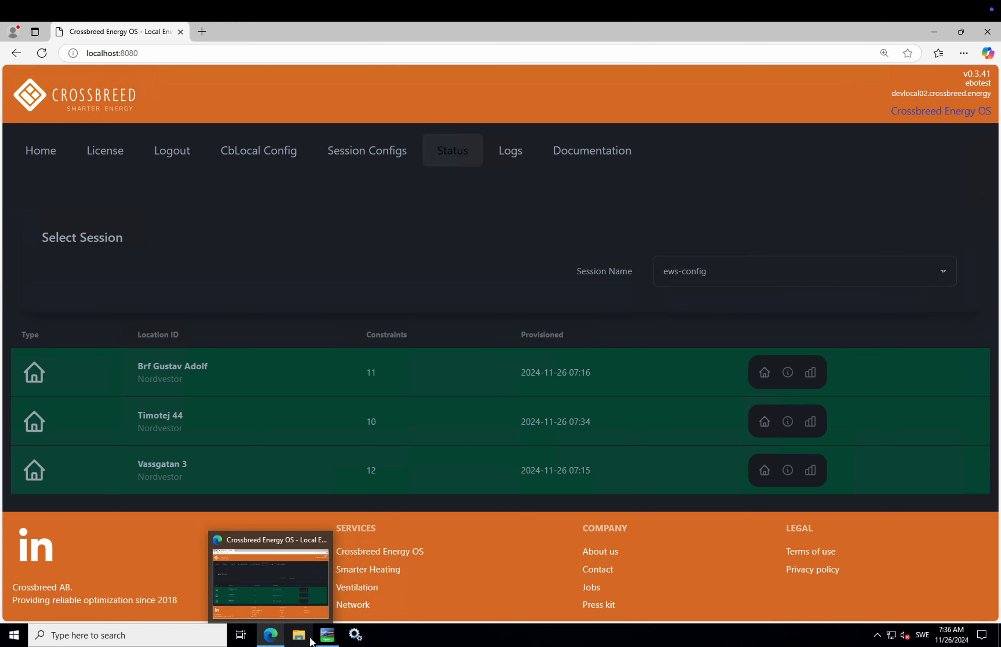
{"action": "mouse_move", "coordinate": [332, 641]}
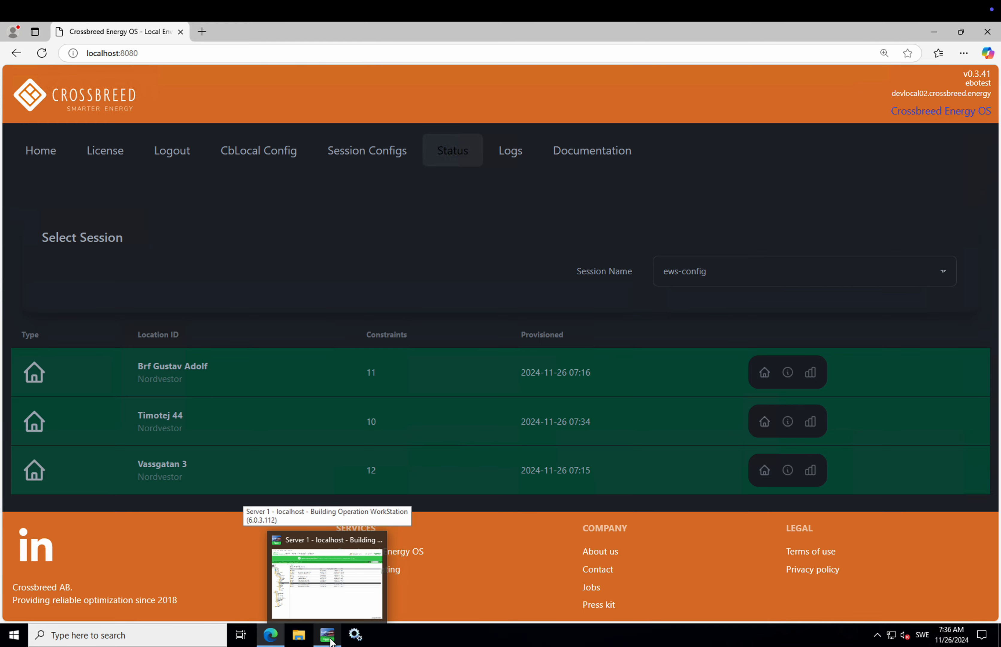
{"action": "left_click", "coordinate": [332, 585]}
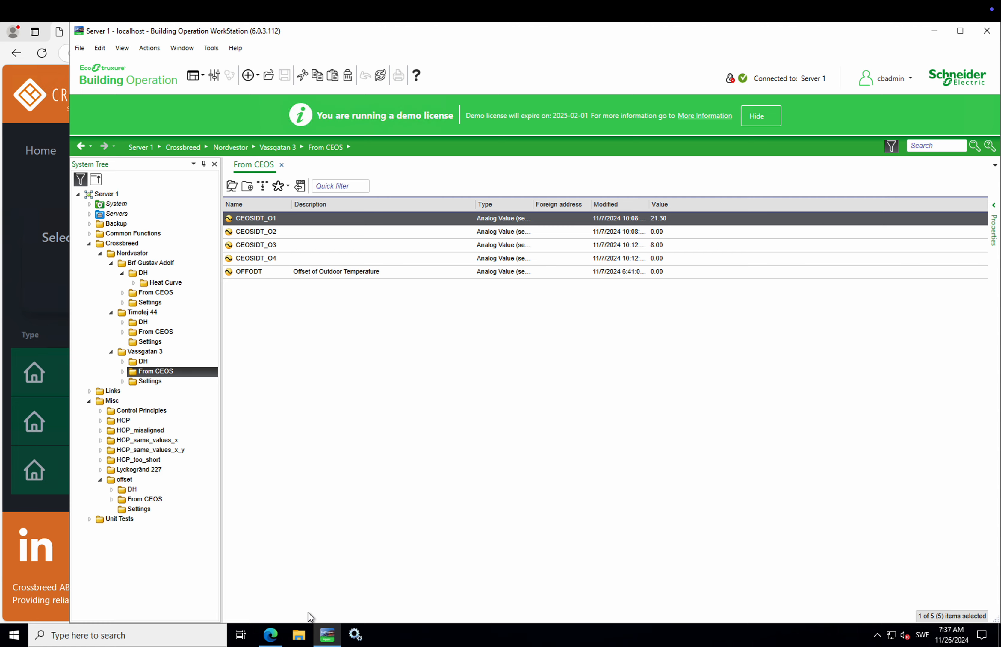
{"action": "left_click", "coordinate": [272, 639]}
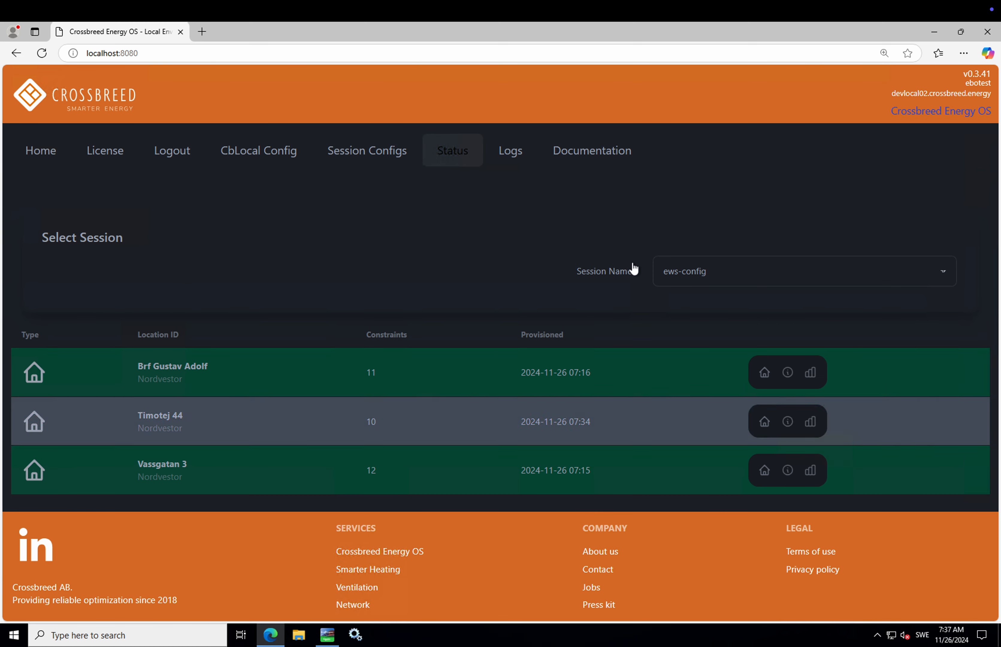